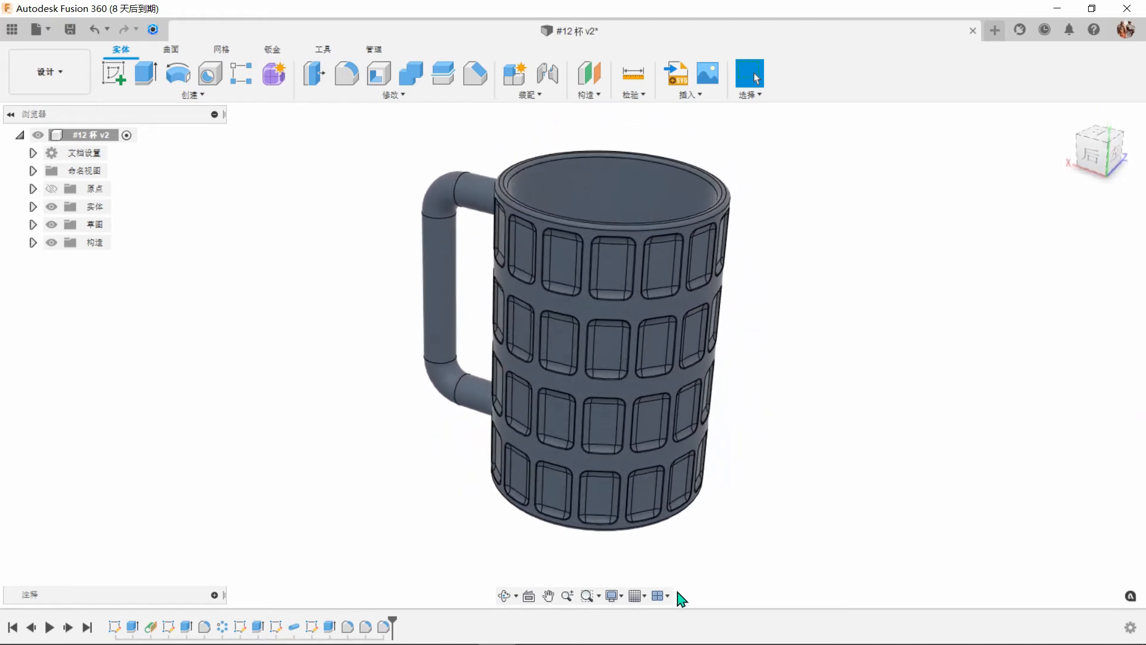
- Set the mug's visual style to Shaded and view the model without edge lines
left_click(613, 595)
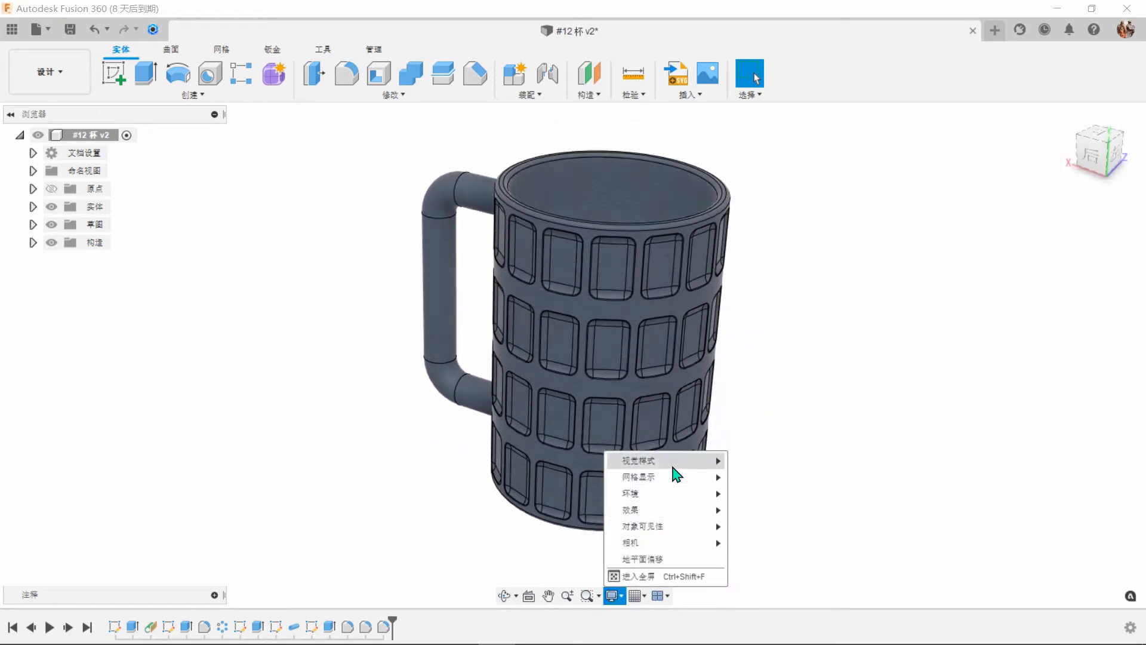
mouse_move(673, 466)
left_click(757, 460)
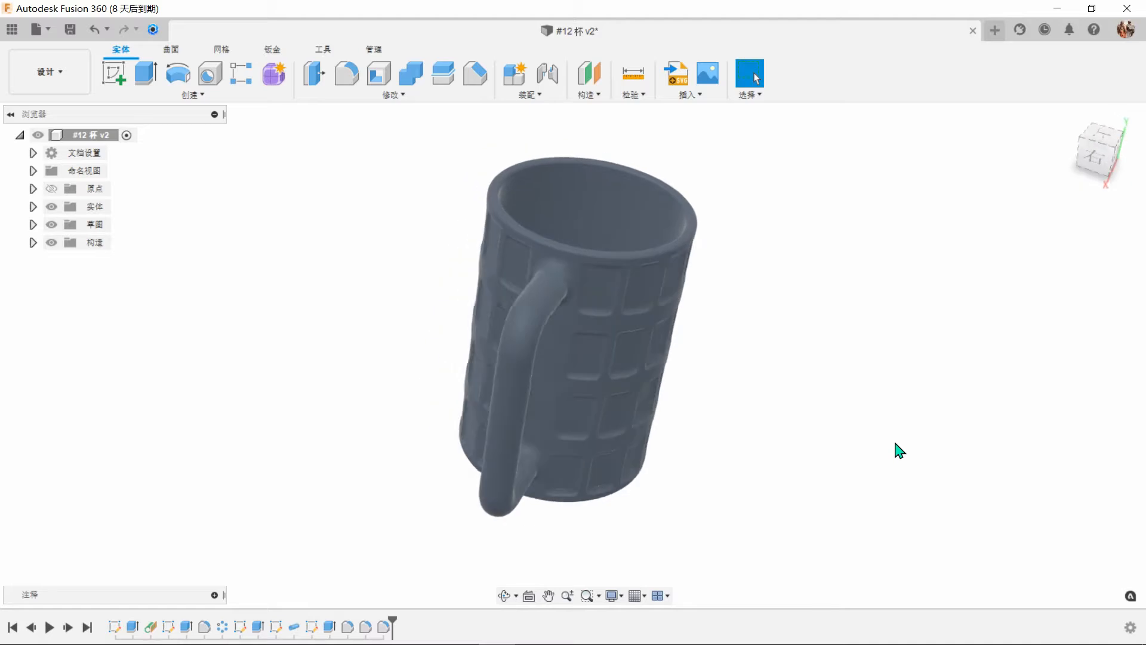
- Set the mug's visual style to Shaded with Visible Edges Only
left_click(614, 596)
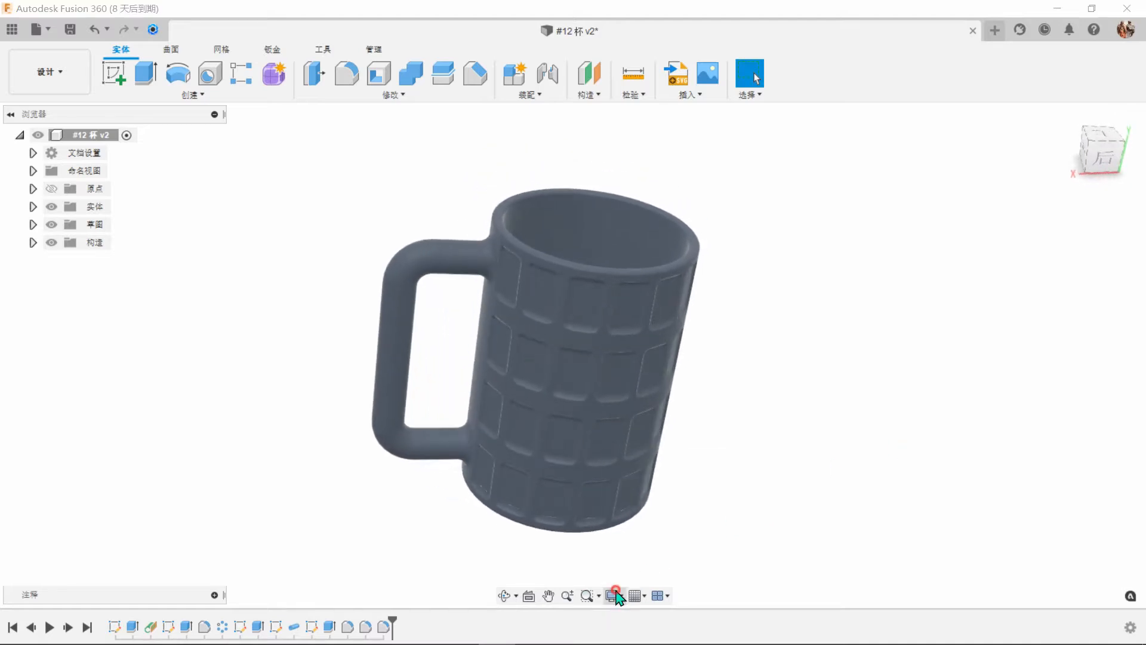
mouse_move(673, 464)
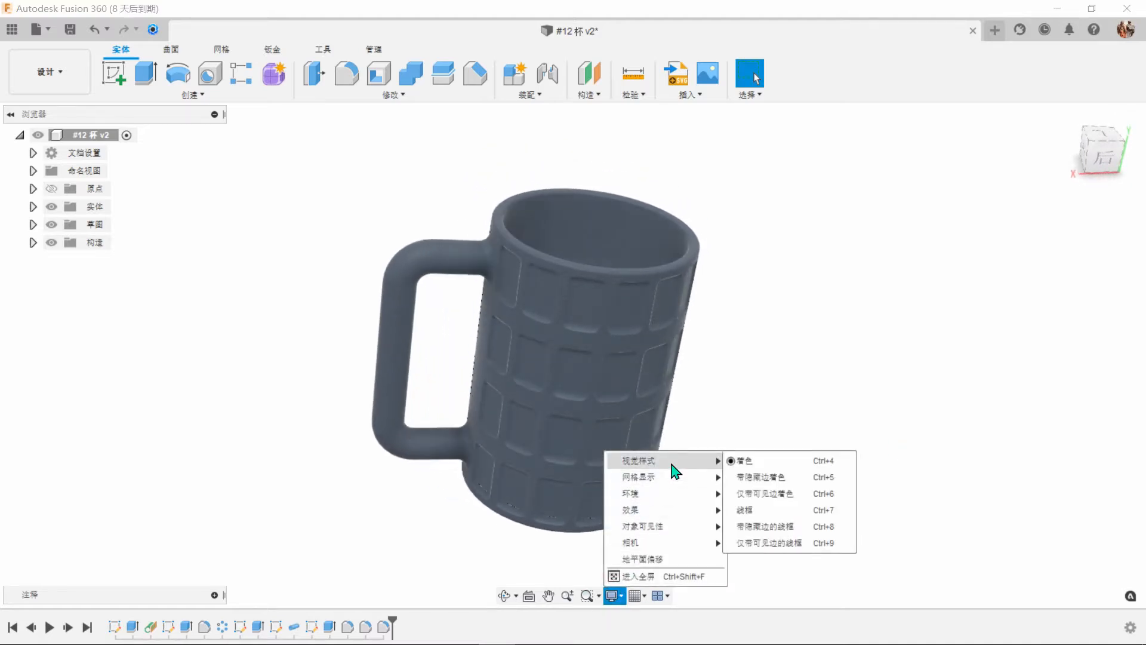
left_click(769, 495)
left_click(831, 469)
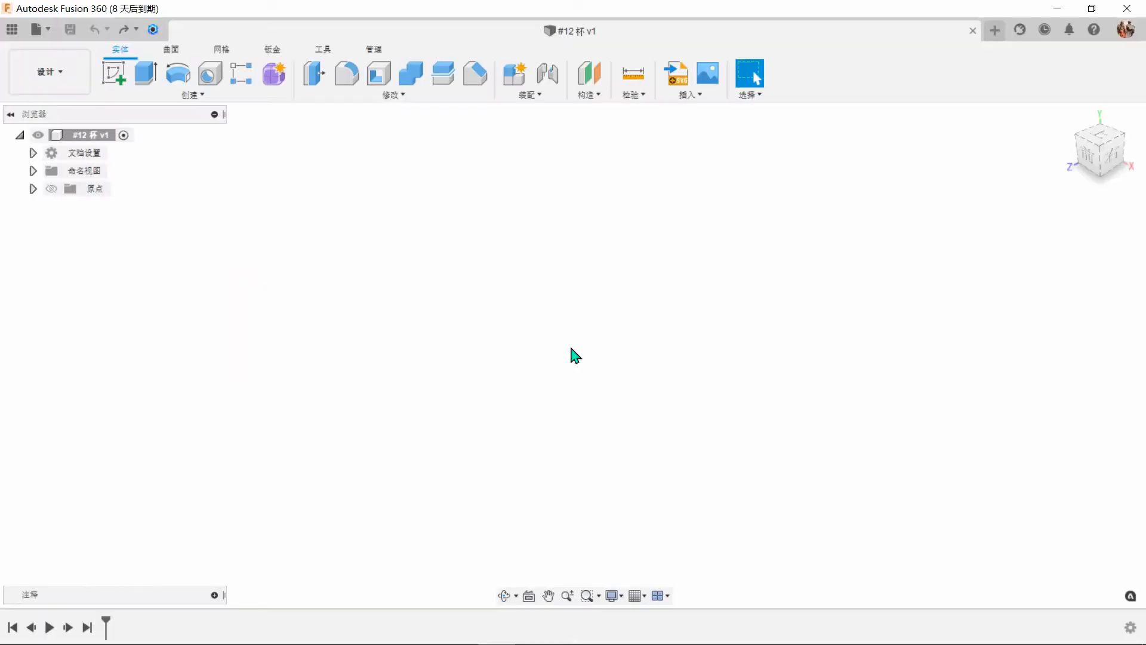
- Create a sketch on the horizontal origin plane and draw two concentric center-diameter circles centred on the origin
left_click(119, 88)
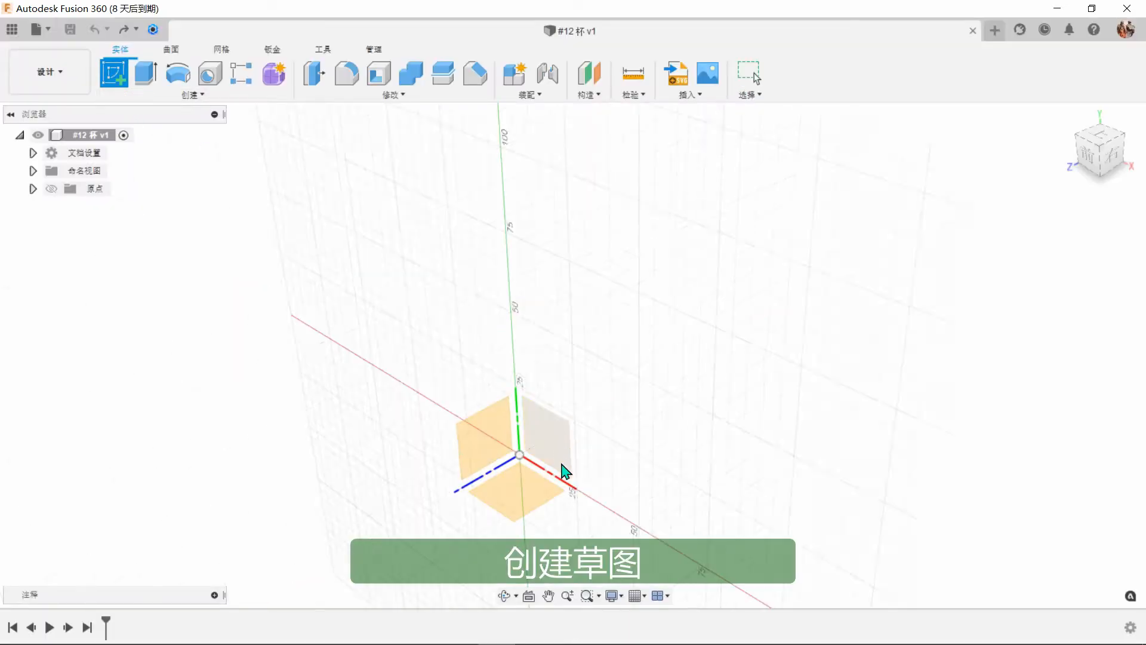
left_click(538, 498)
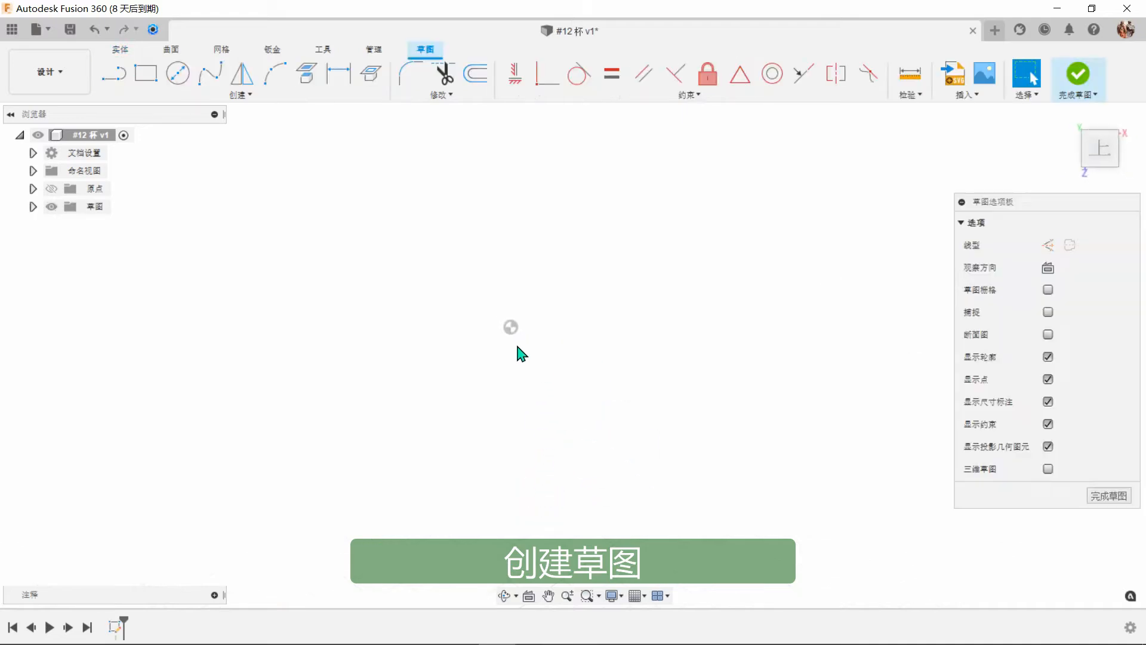
left_click(178, 74)
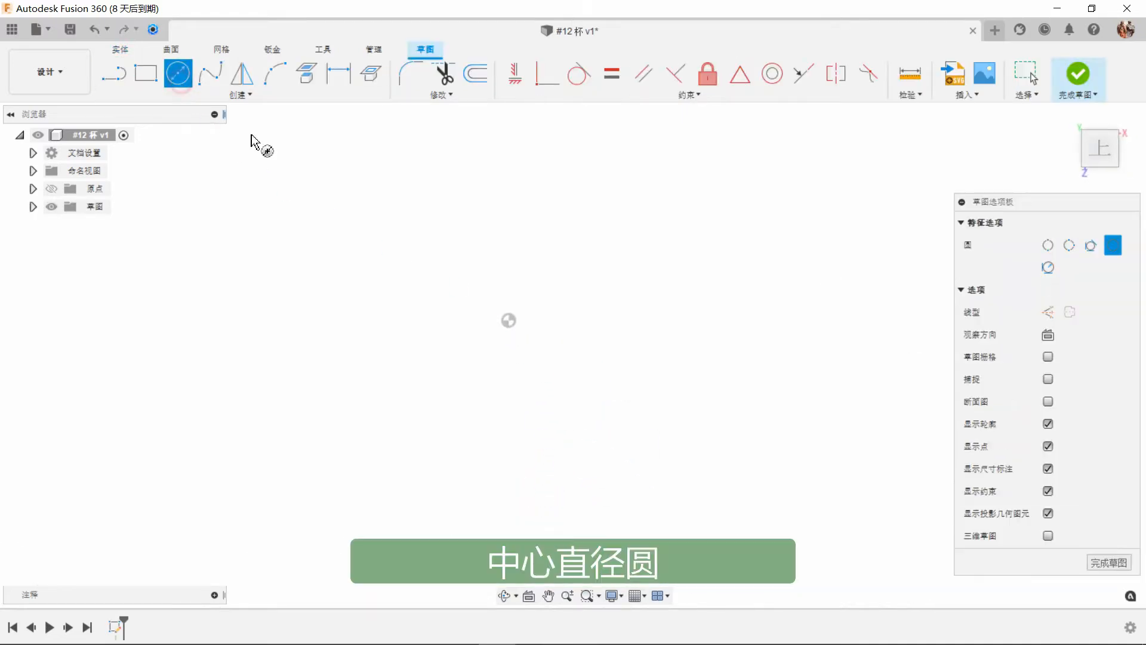
left_click(511, 322)
left_click(573, 387)
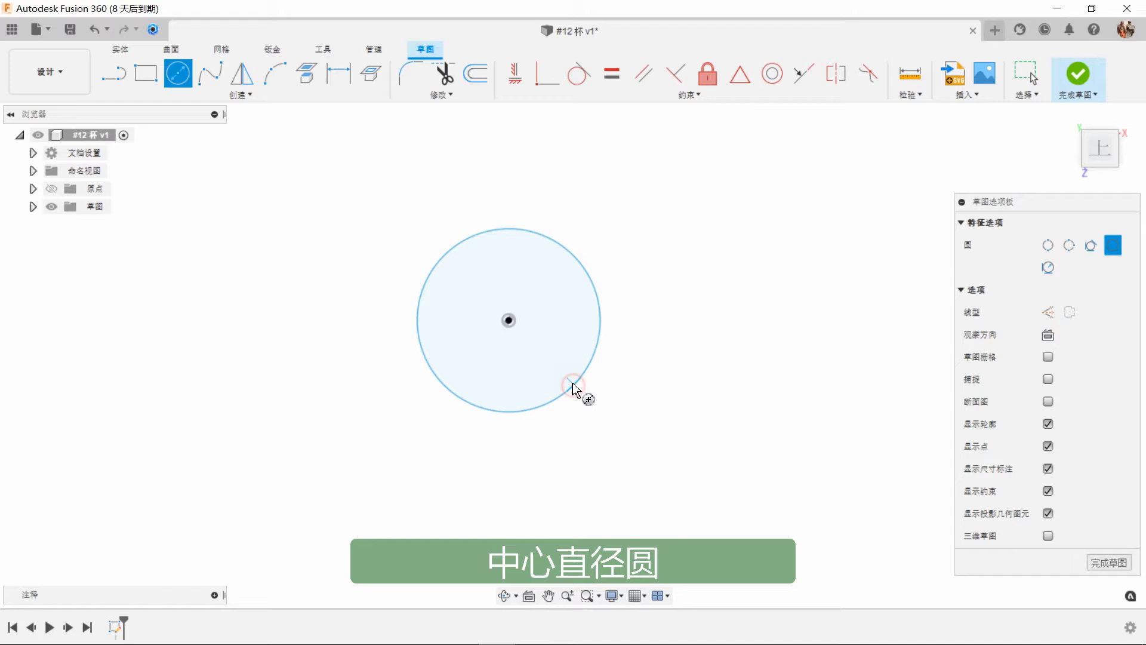
left_click(508, 321)
left_click(609, 421)
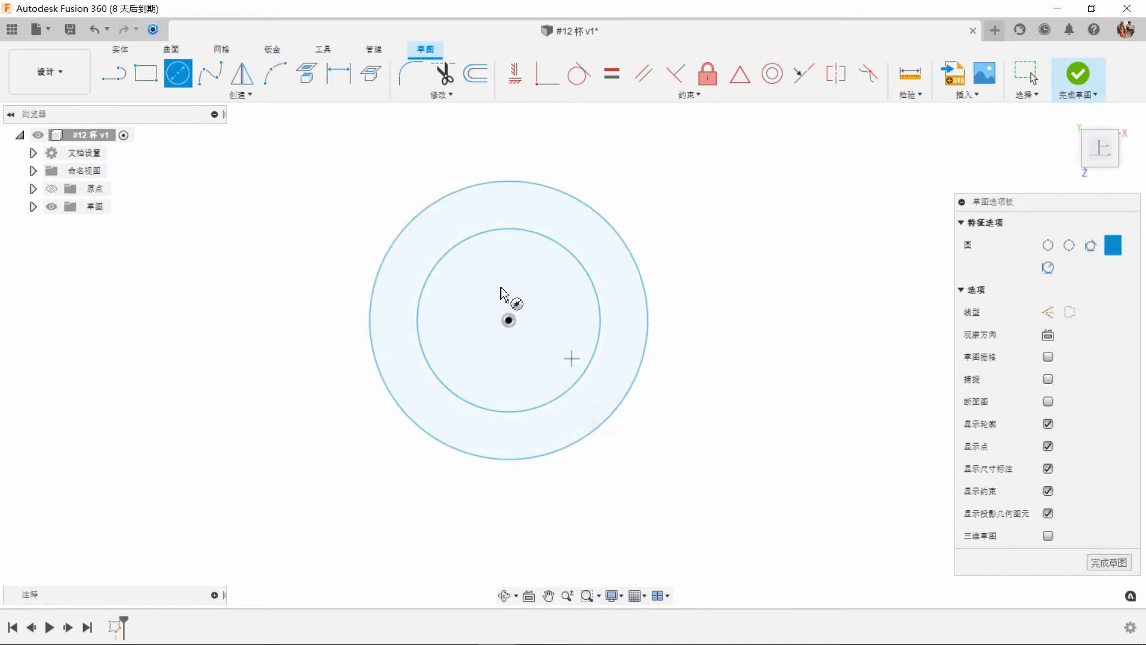
- Dimension the outer circle to 56 mm and the inner circle to 50 mm in diameter, and finish the sketch
left_click(338, 73)
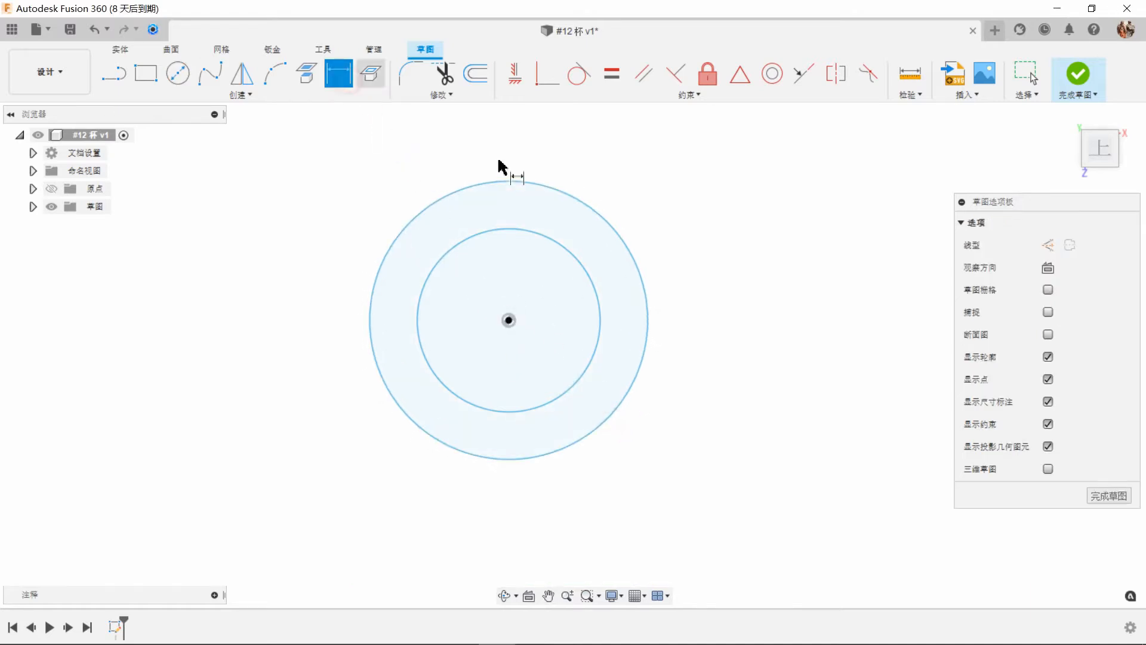
left_click(636, 254)
left_click(690, 203)
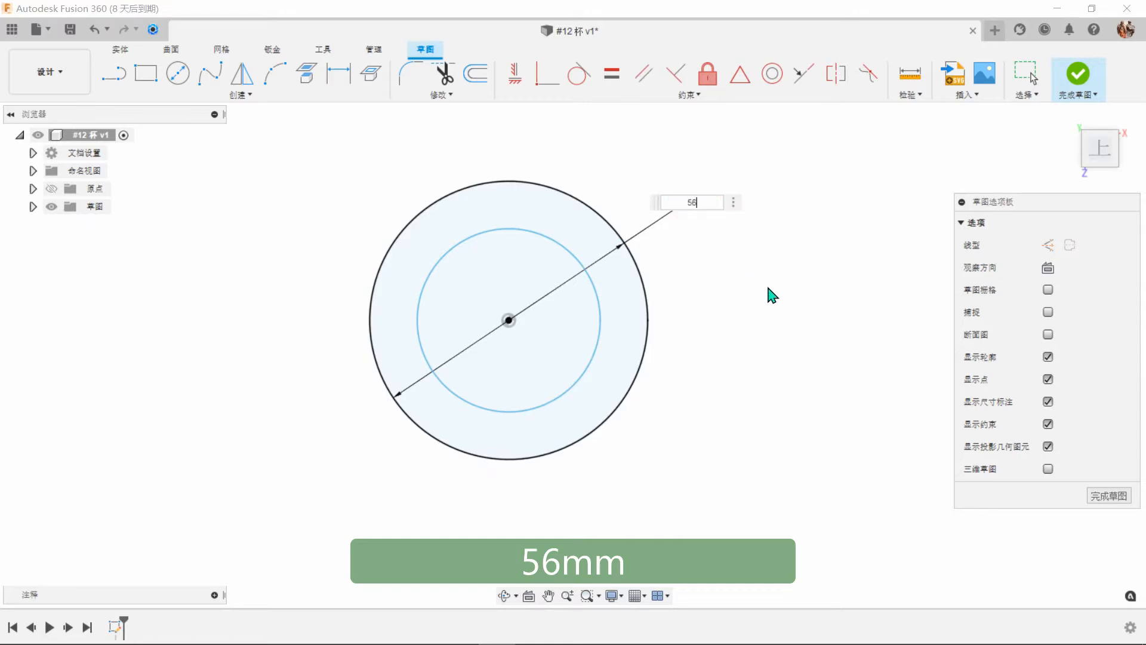
key("Return")
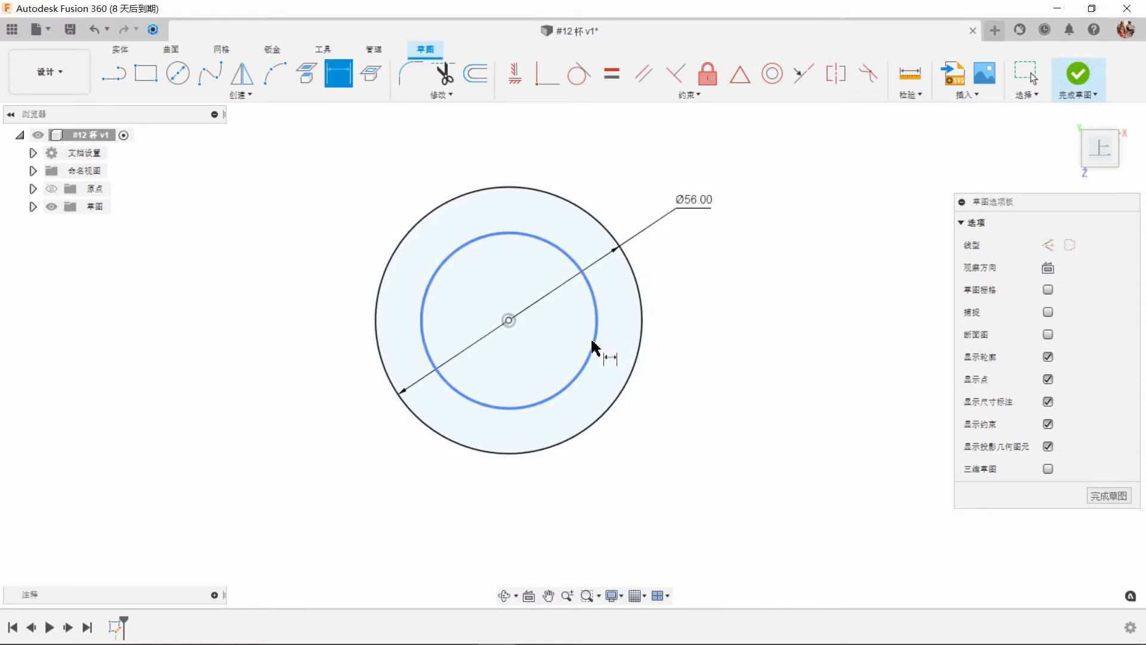
left_click(592, 341)
left_click(678, 435)
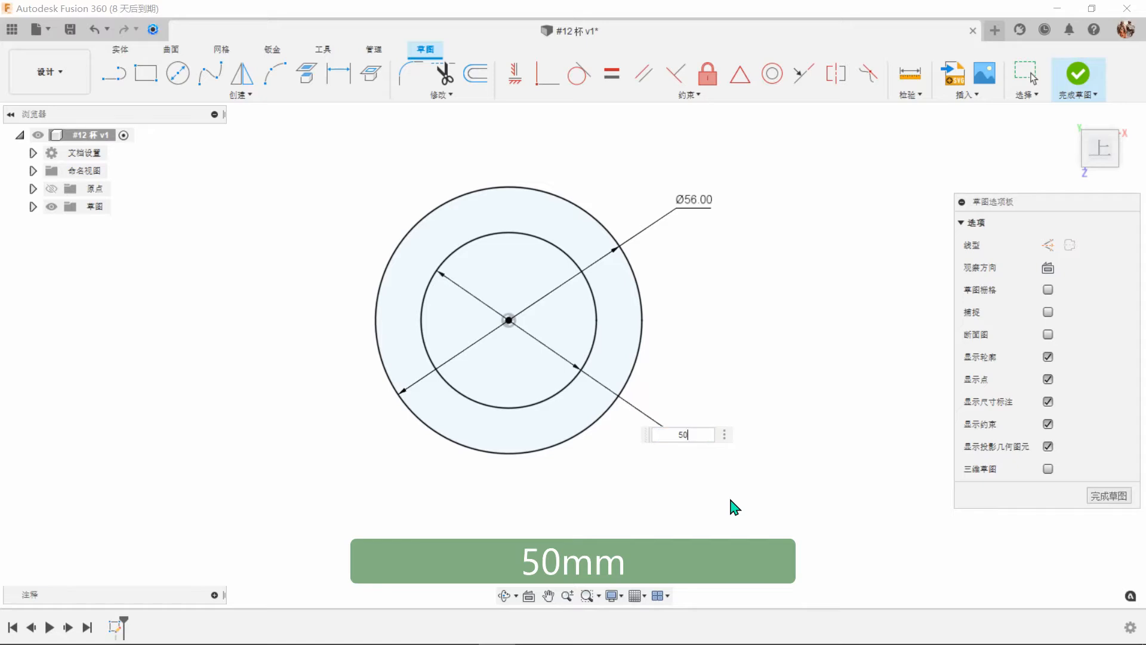
key("Return")
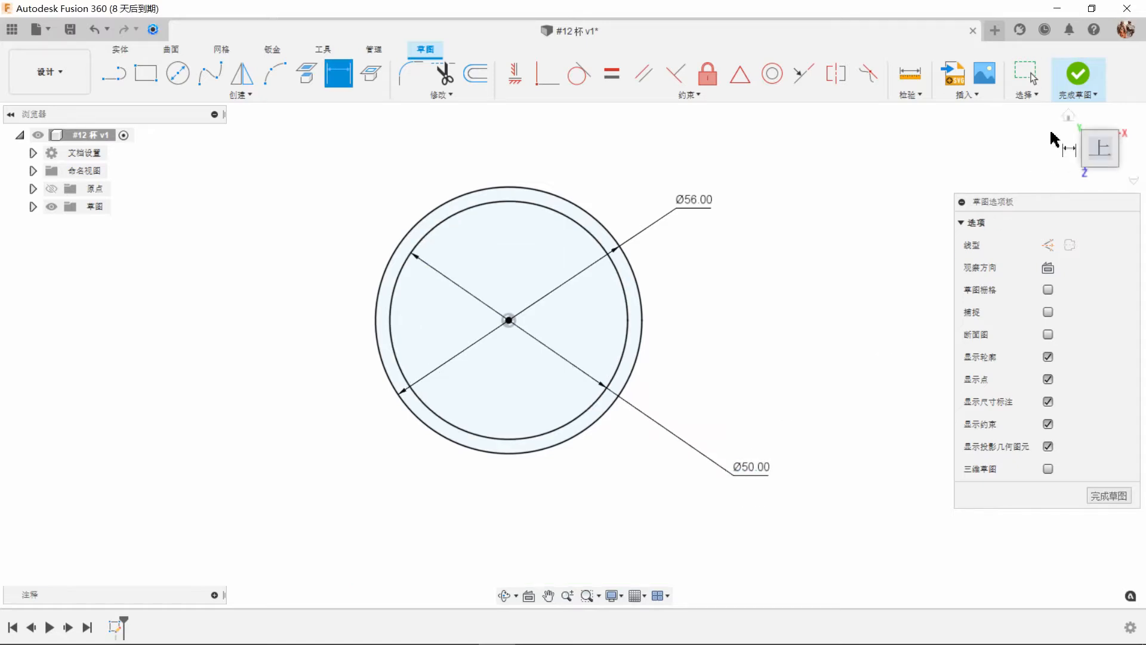
left_click(1078, 73)
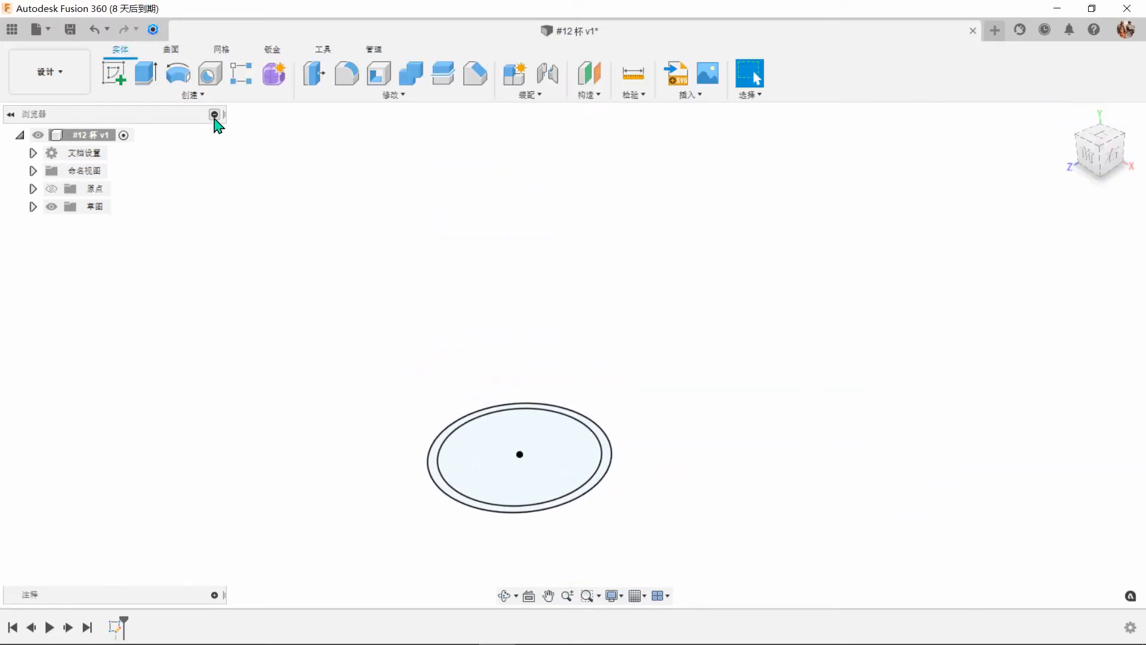
- Extrude the ring profile between the two circles 80 mm upward as a new body
left_click(145, 73)
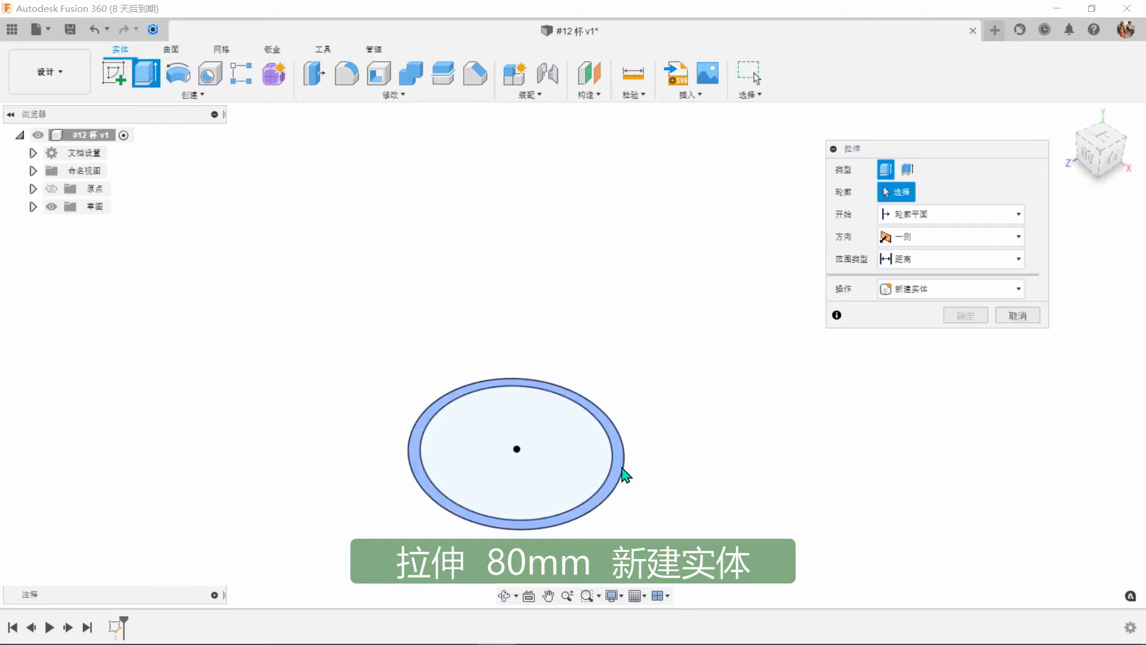
left_click(624, 474)
type("80")
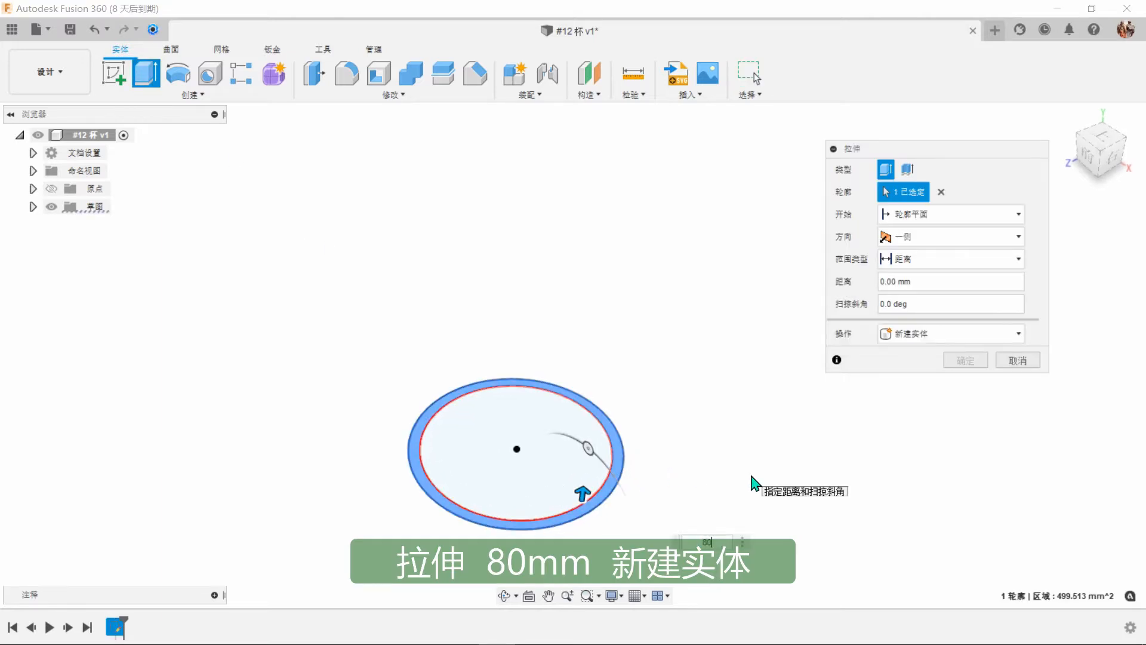
left_click(962, 361)
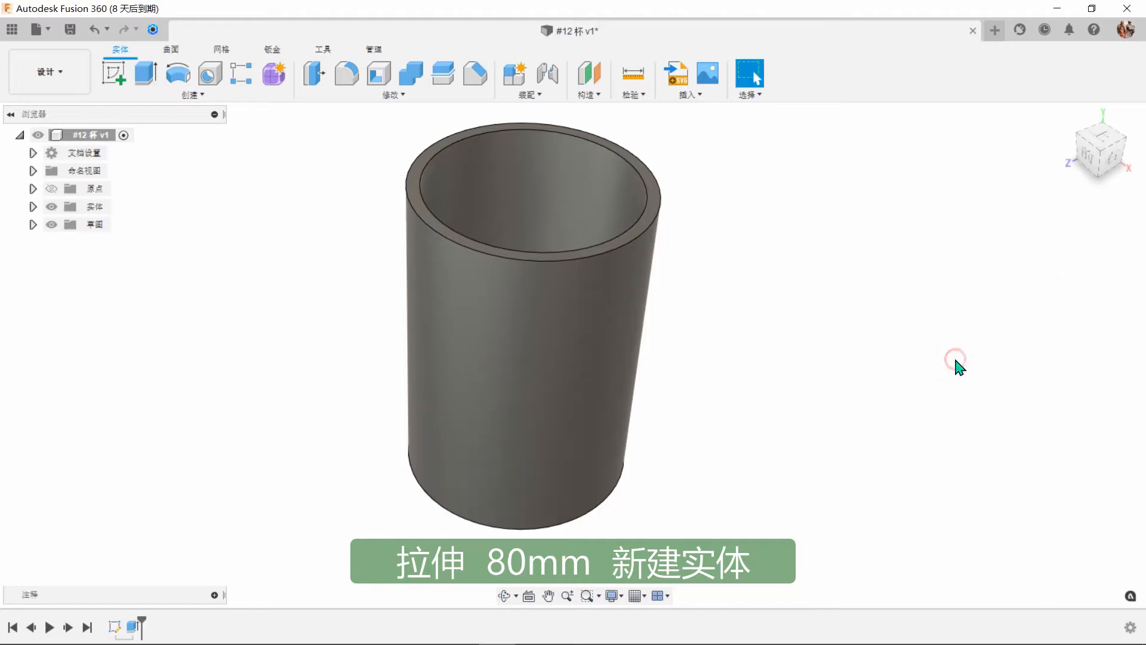
- Construct a tangent plane on the cup's outer cylindrical face at 0 deg
left_click(588, 94)
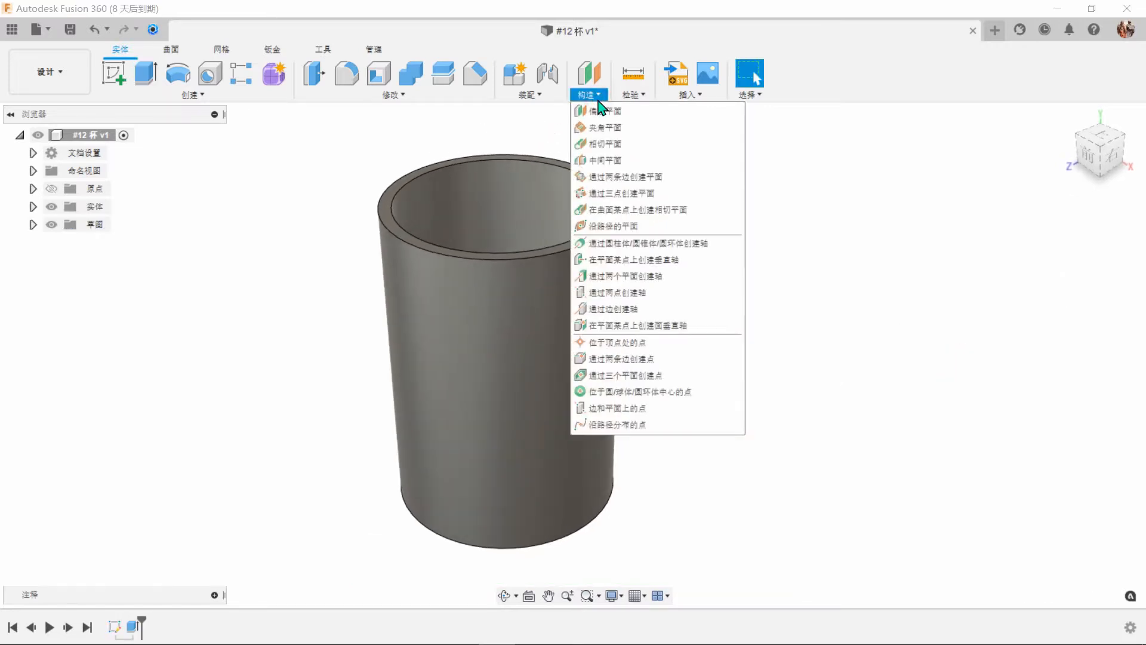
left_click(615, 143)
left_click(593, 328)
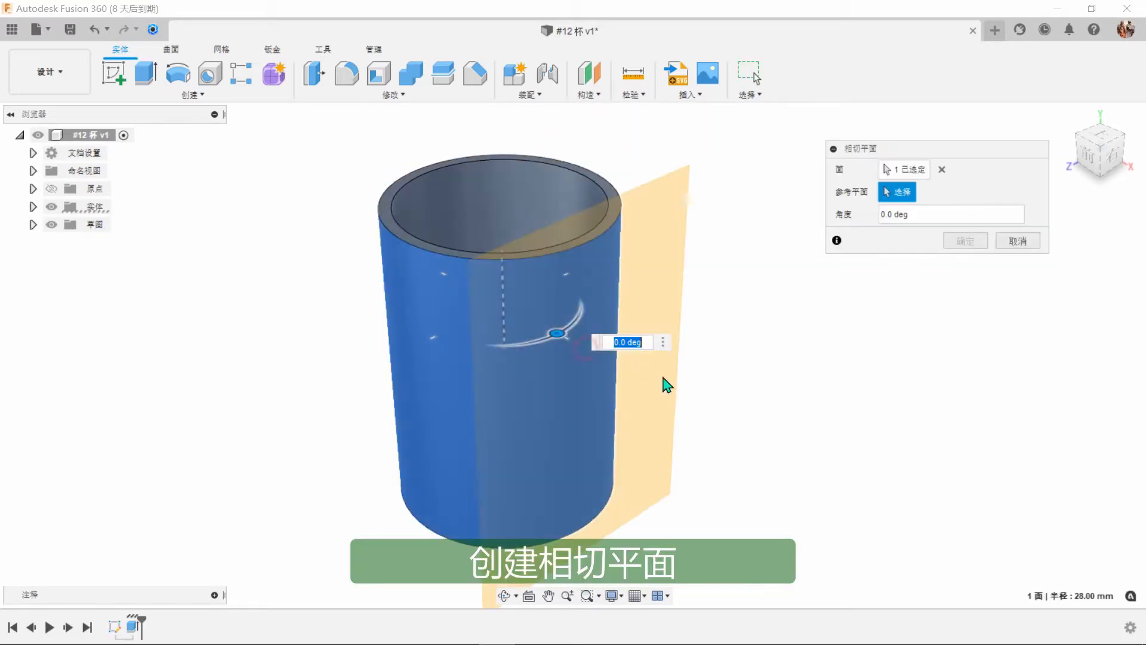
left_click(962, 241)
- Create a sketch on the tangent plane and draw a center rectangle about 12 mm wide and 18 mm high near the cup's base
left_click(649, 287)
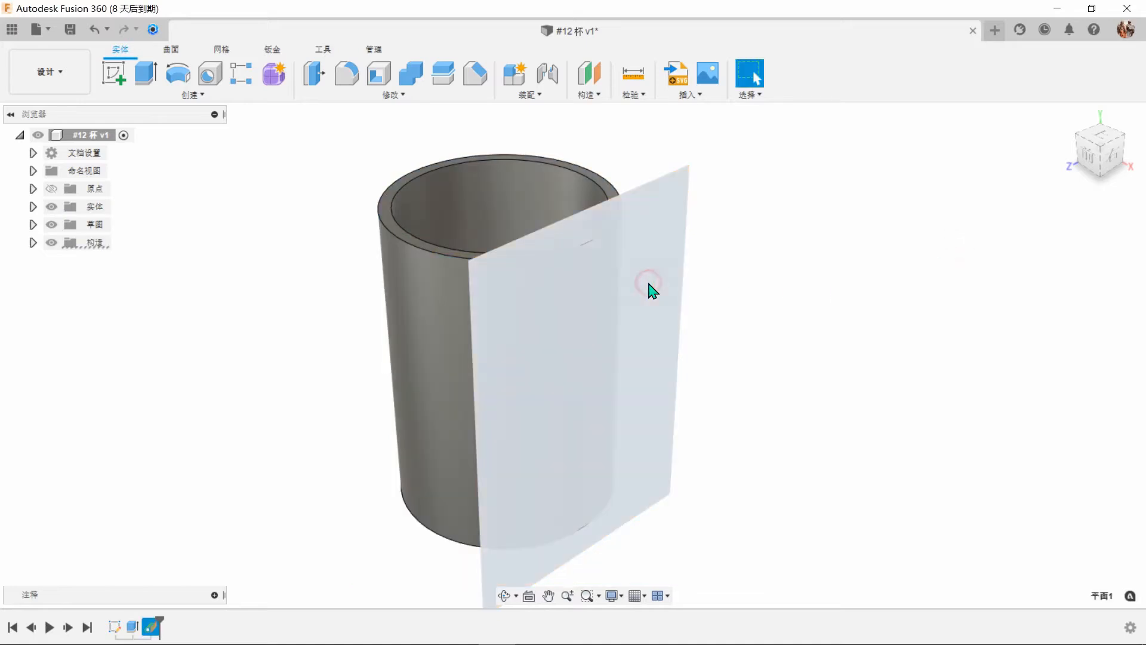
left_click(112, 75)
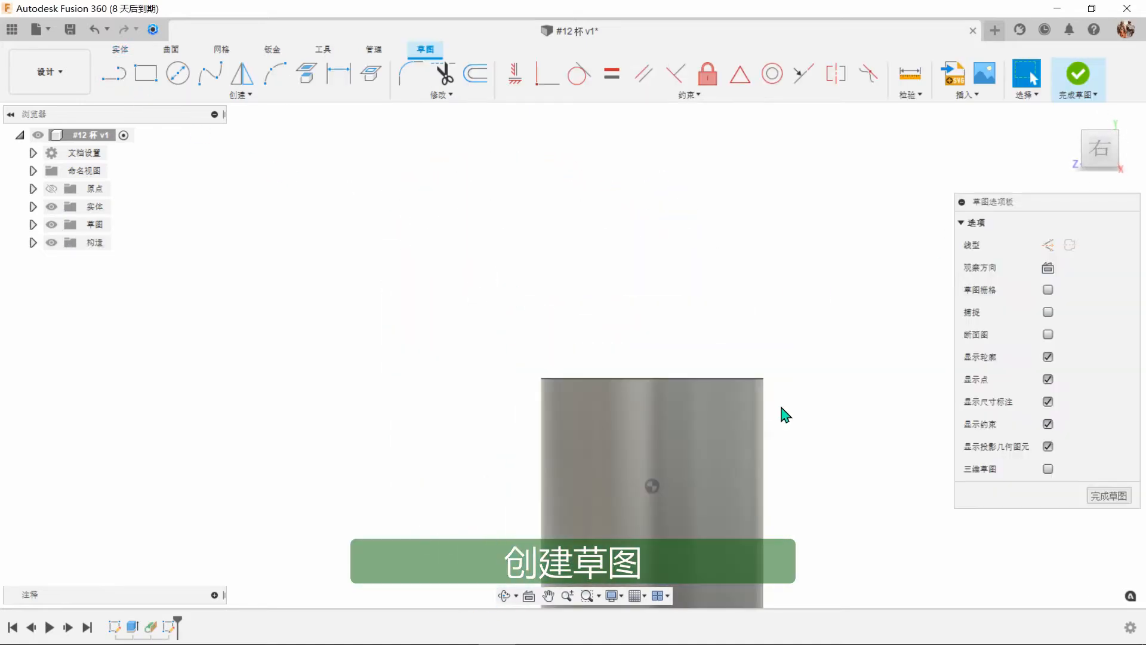
middle_click_drag(781, 407, 684, 195)
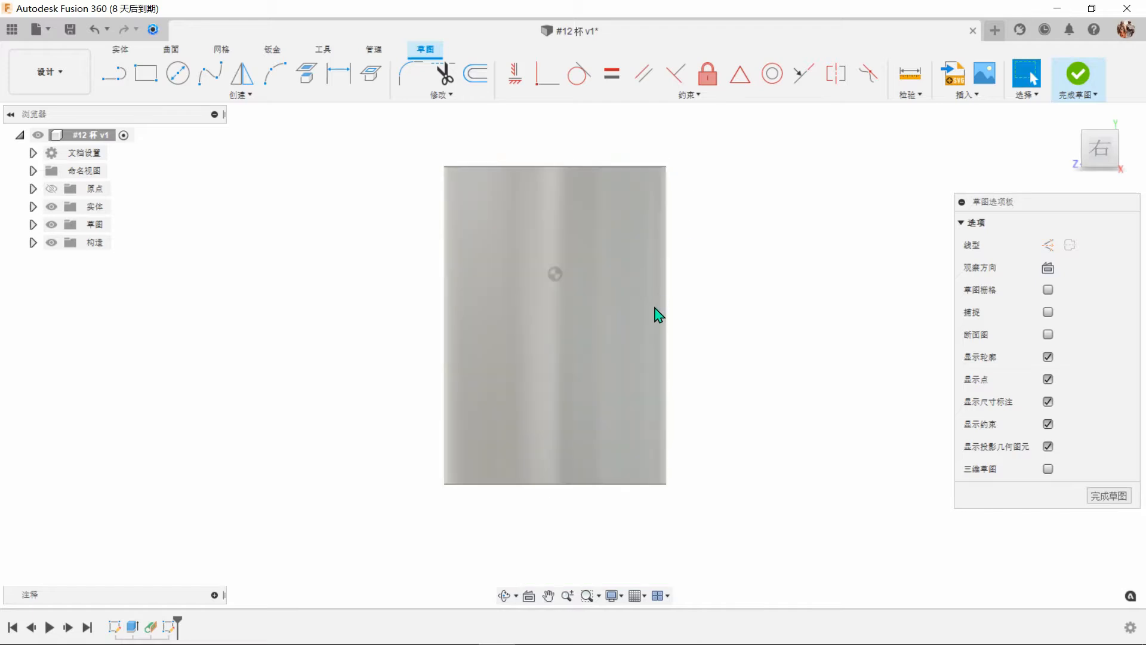
scroll(629, 331, "up", 2)
left_click(156, 79)
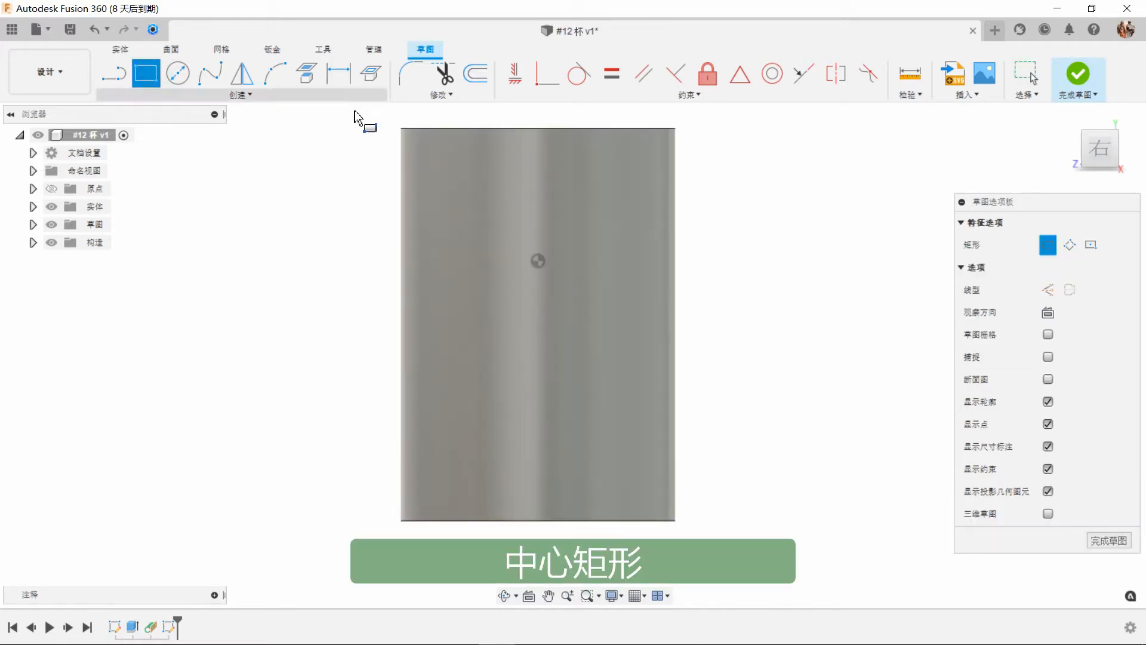
left_click(1090, 245)
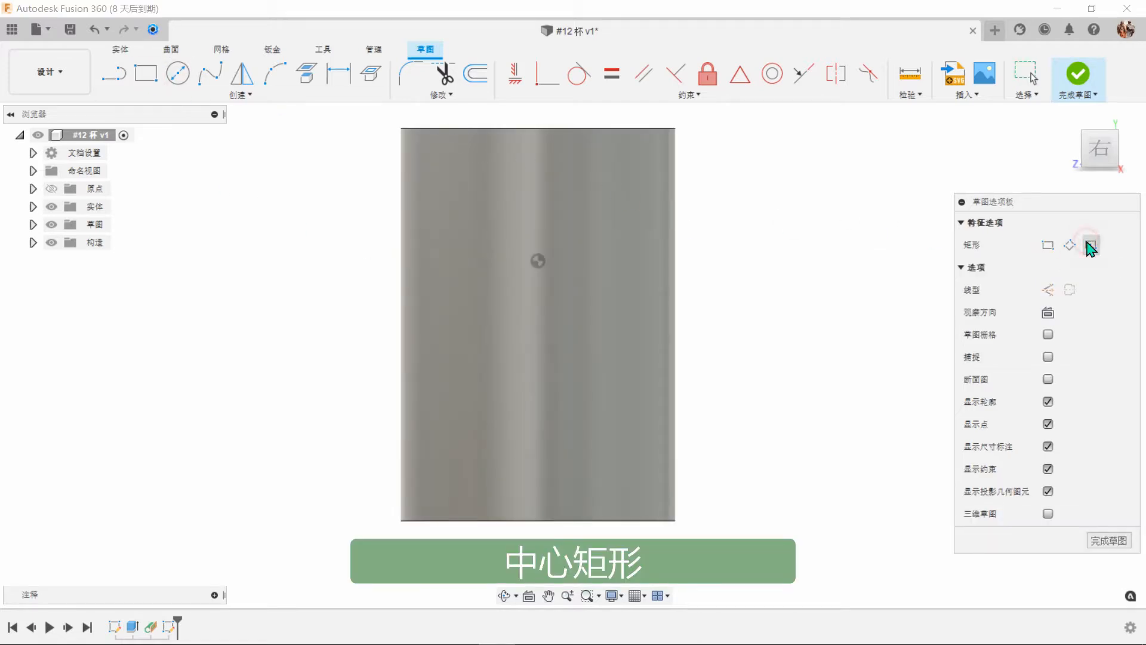
left_click(514, 439)
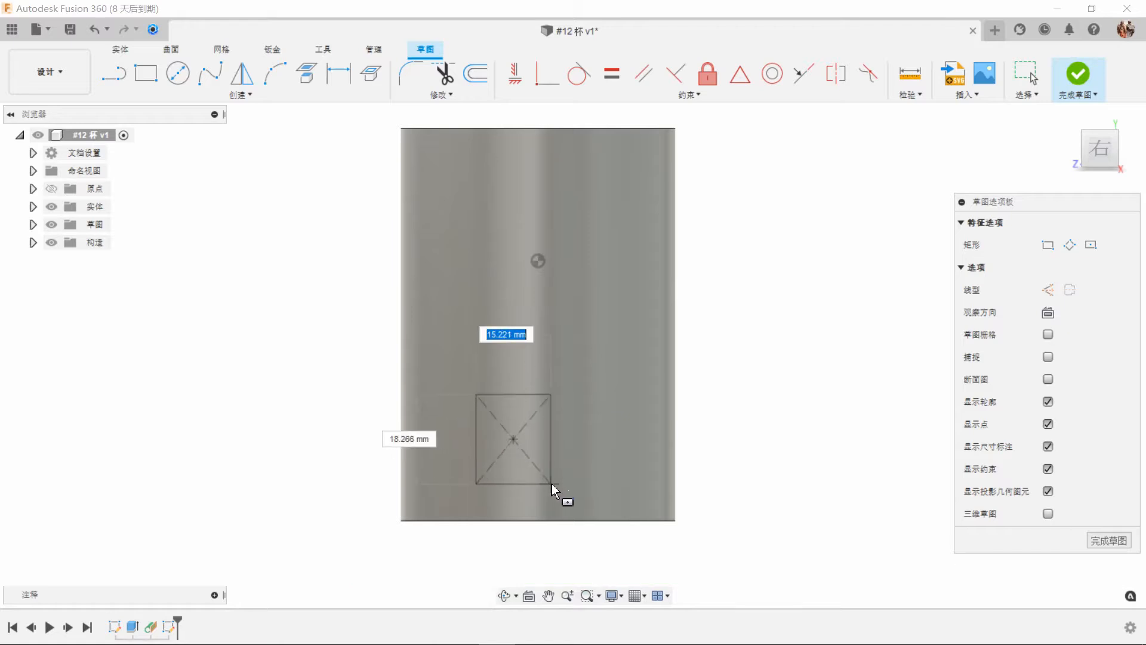
left_click(543, 483)
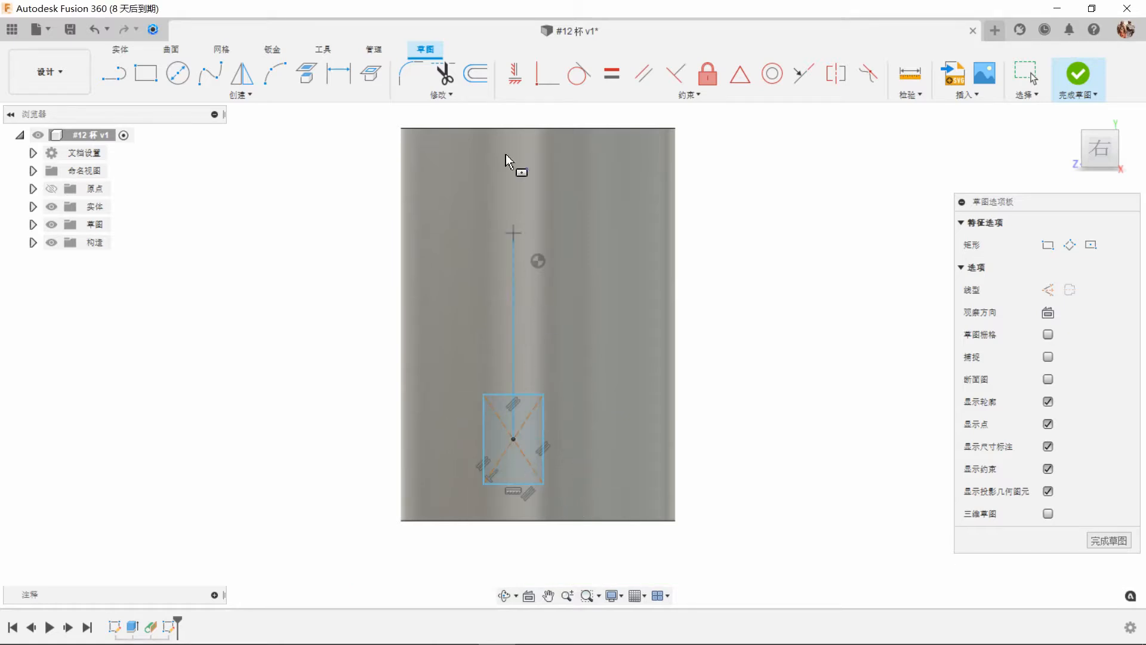
- Apply a vertical constraint between the rectangle's center point and the midpoint of the cup's bottom edge
left_click(515, 74)
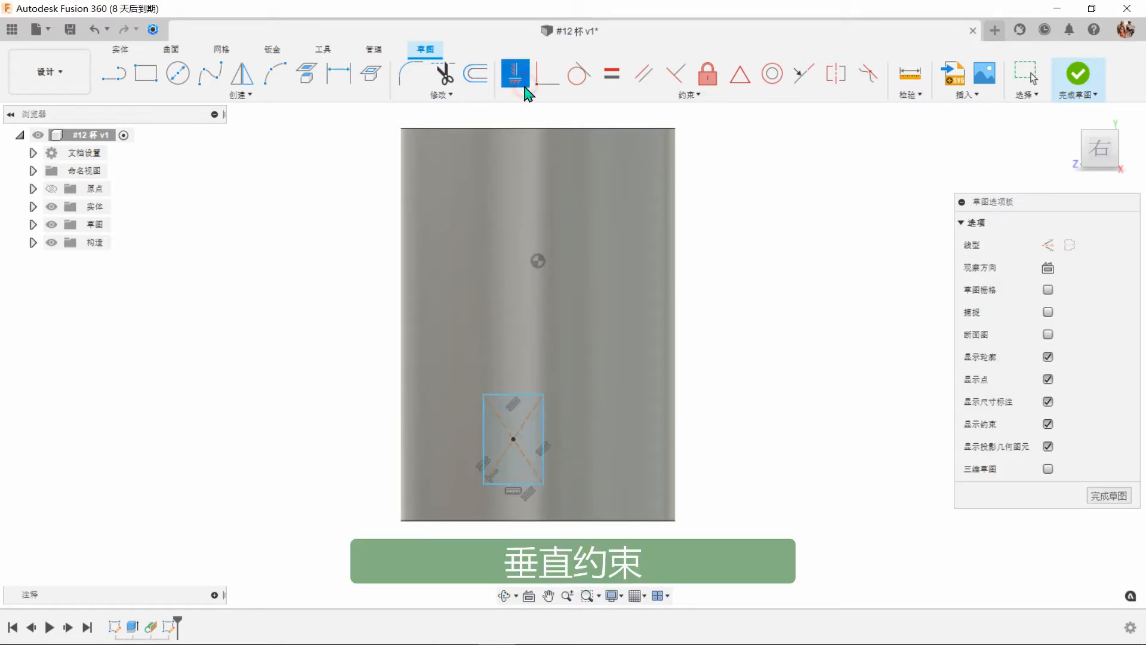
left_click(514, 440)
left_click(536, 523)
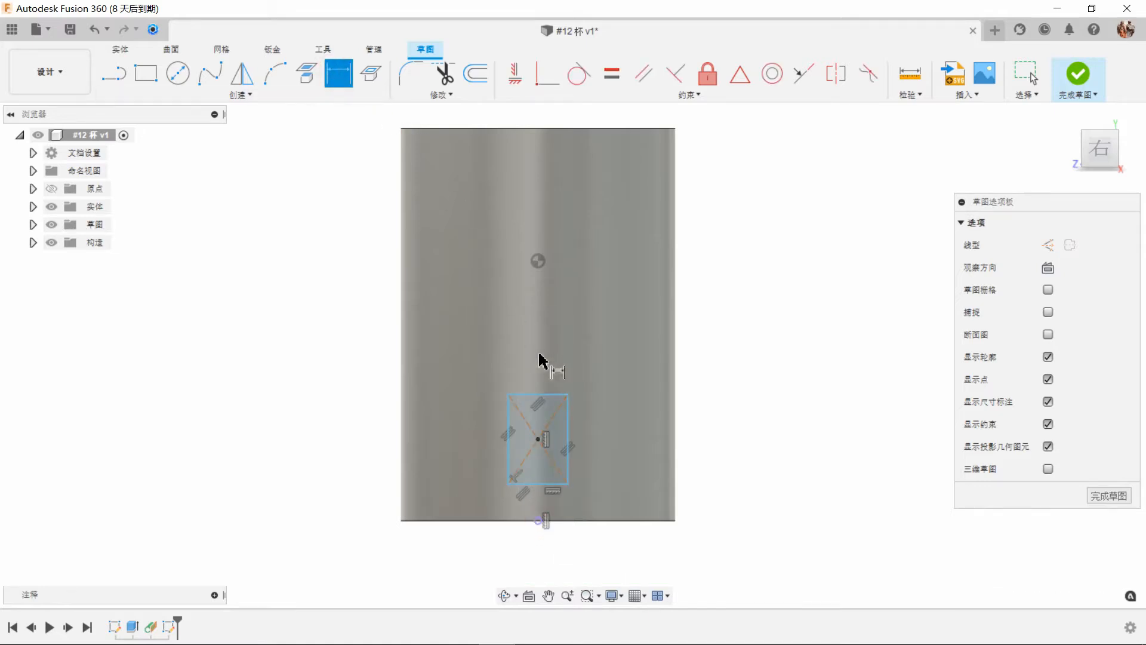
- Dimension the rectangle to 10 mm wide and 15 mm high
left_click(548, 395)
left_click(561, 353)
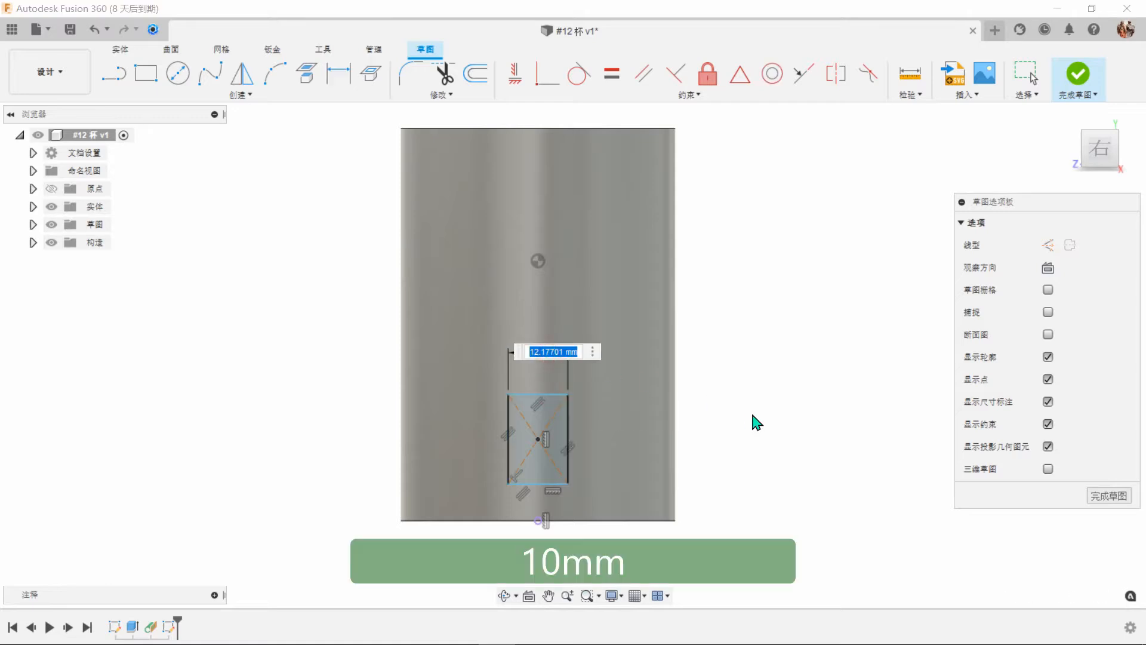
type("10")
key("Return")
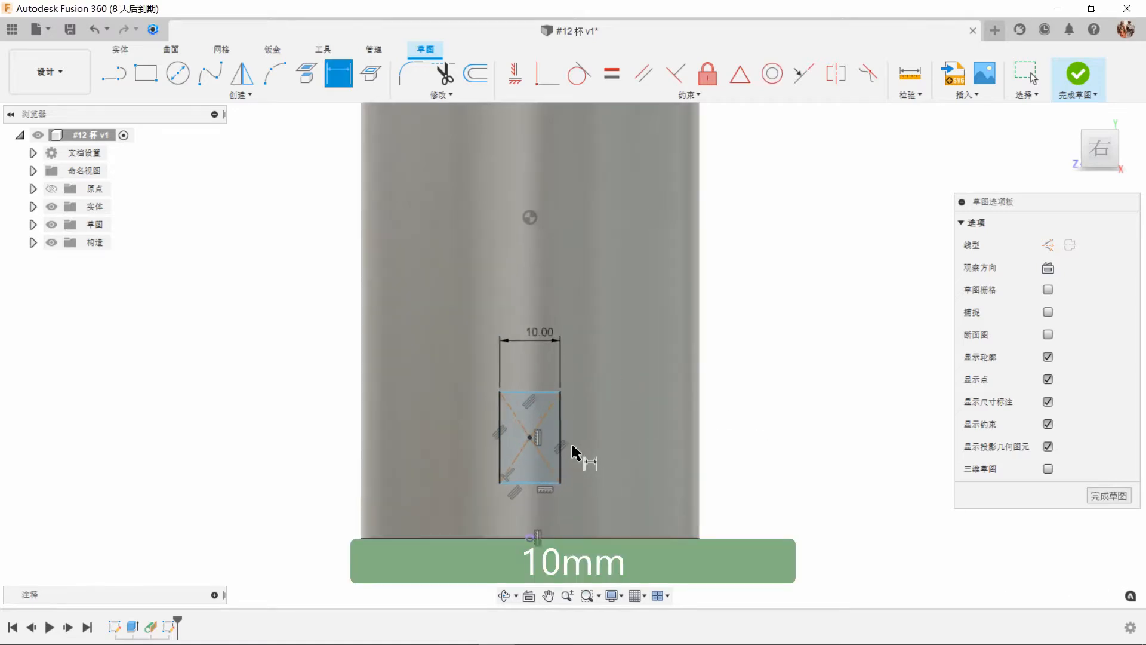
scroll(572, 455, "up", 2)
left_click(564, 457)
left_click(619, 442)
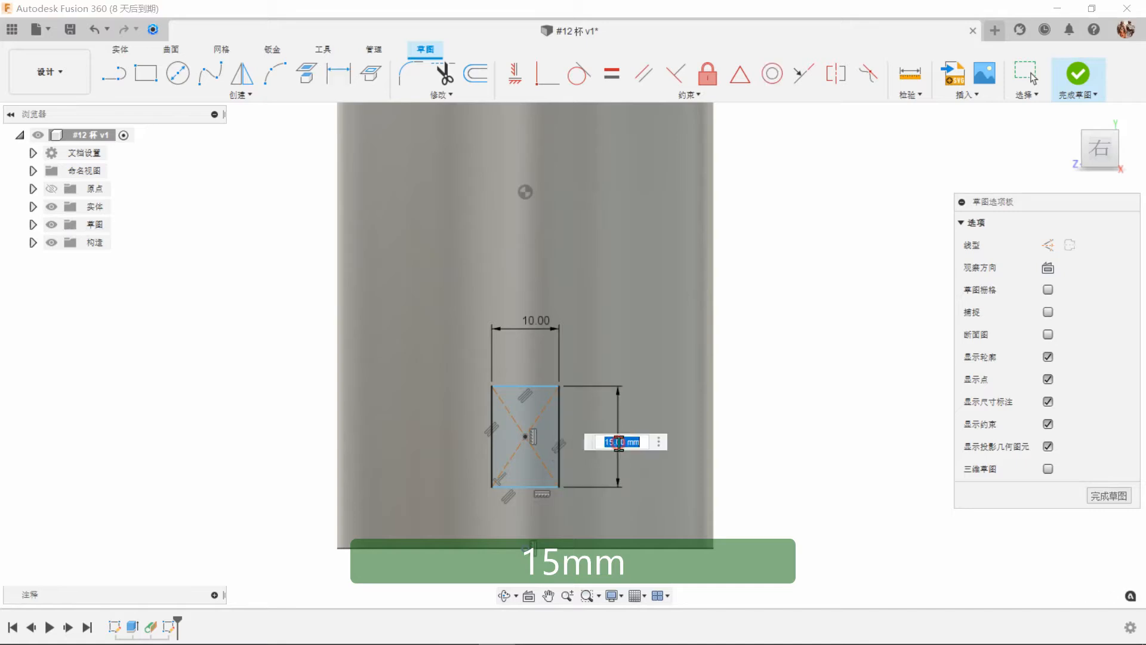
key("Return")
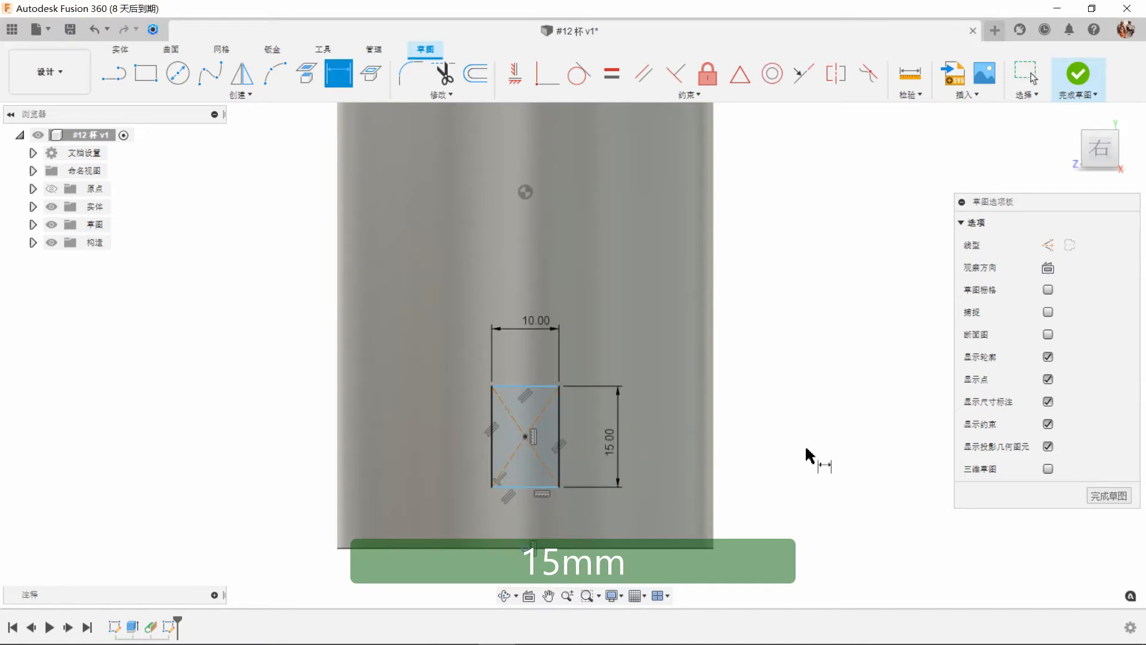
- Dimension the rectangle's center point 10 mm above the midpoint of the cup's bottom edge
left_click(526, 549)
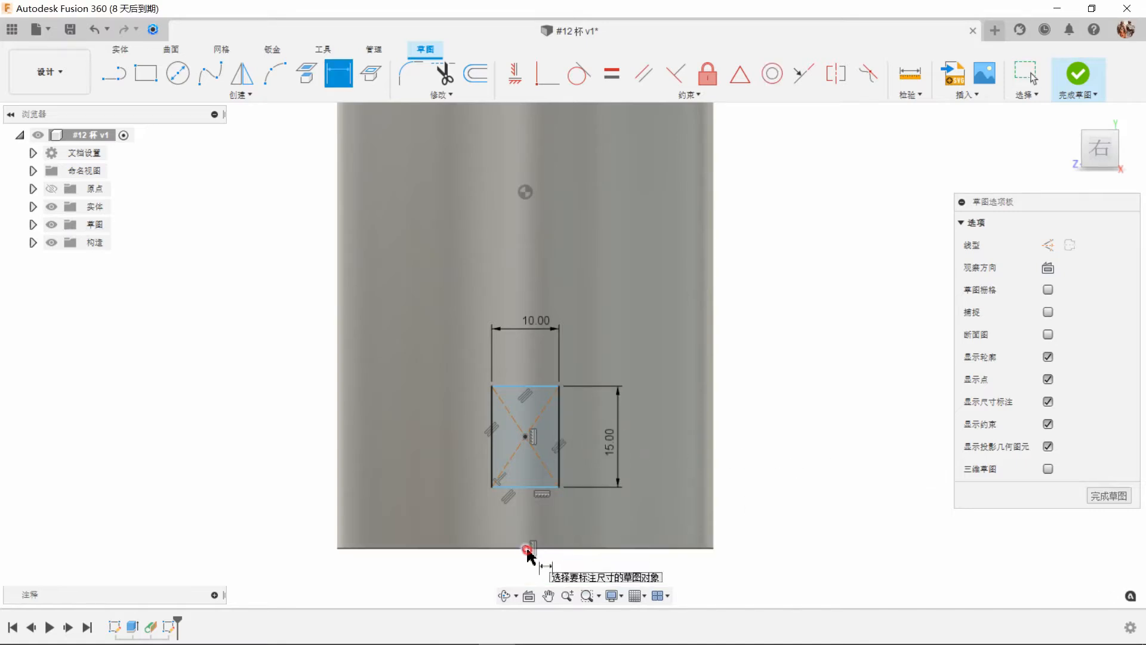
left_click(525, 436)
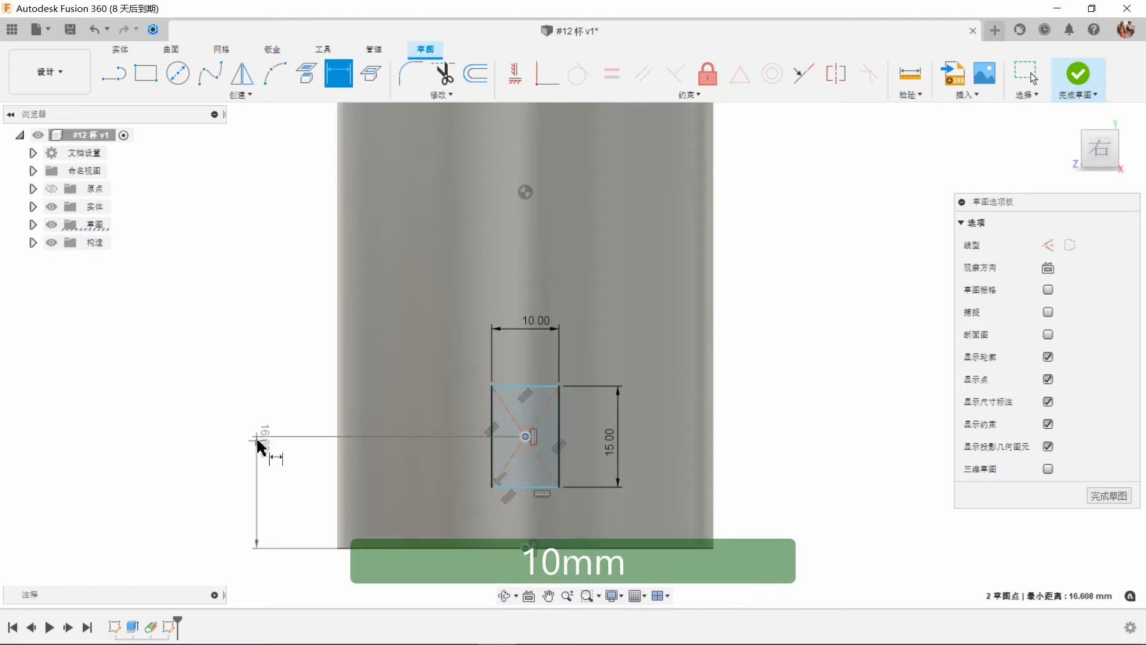
left_click(257, 441)
type("10")
key("Return")
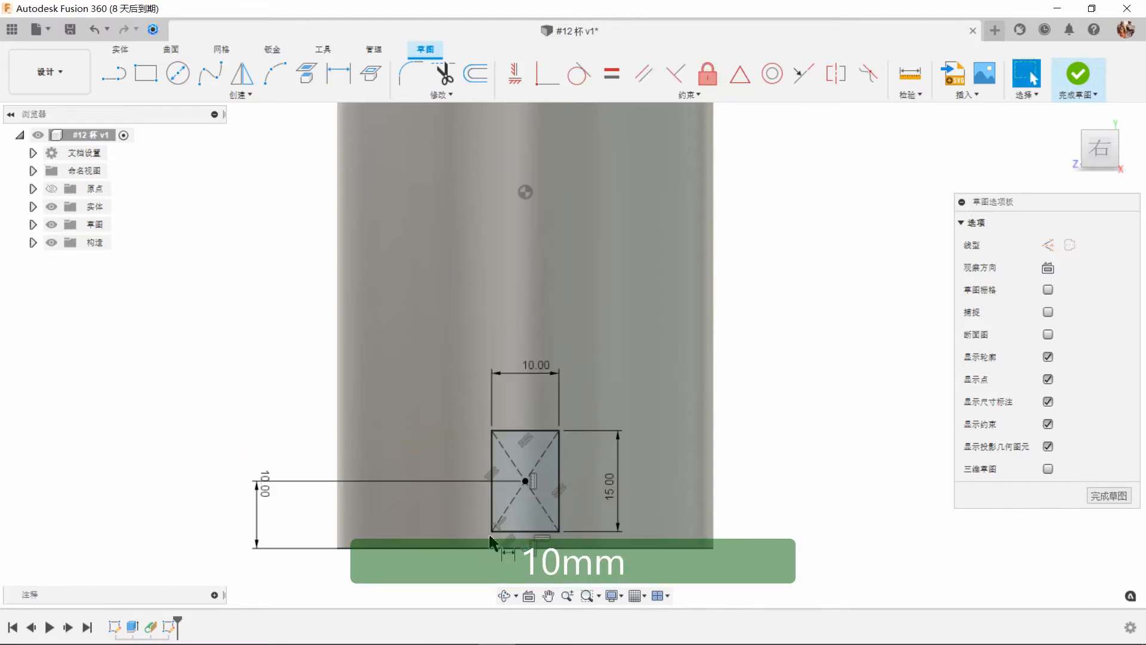
- Fillet all four corners of the sketched rectangle with a 2 mm radius
scroll(519, 545, "up", 2)
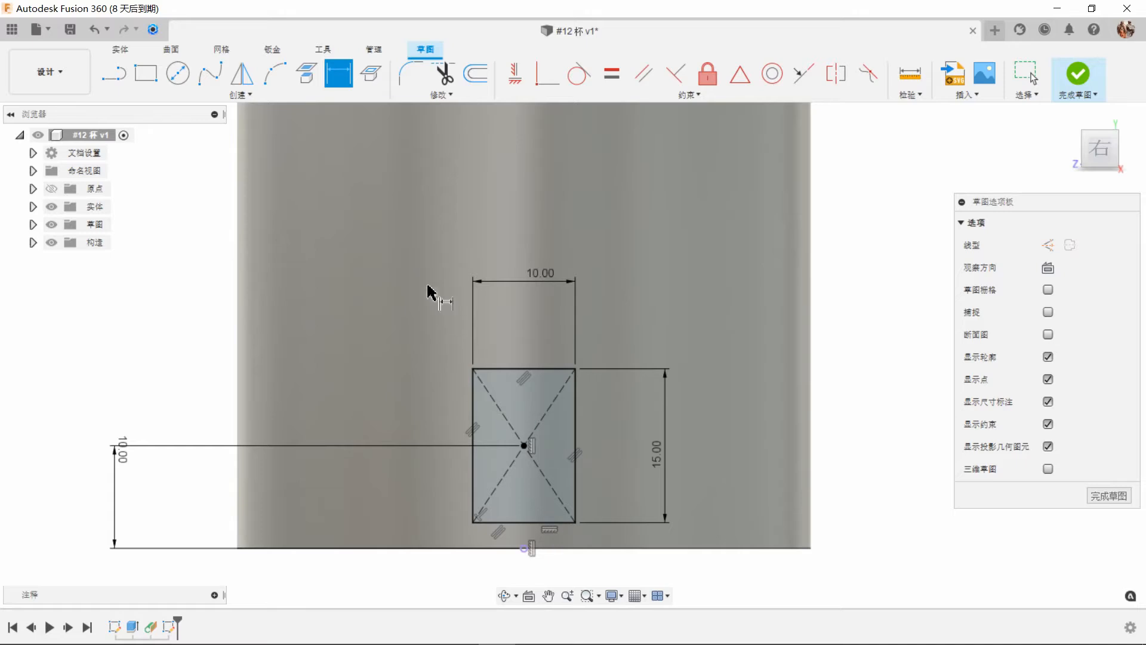
left_click(408, 81)
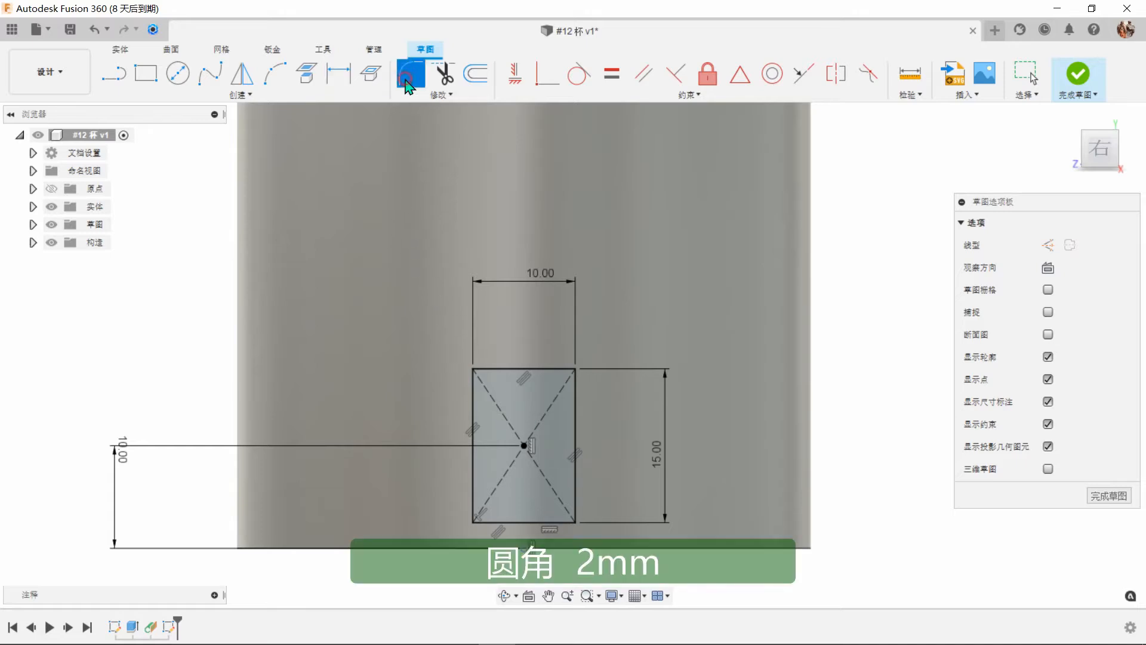
left_click(495, 369)
left_click(472, 383)
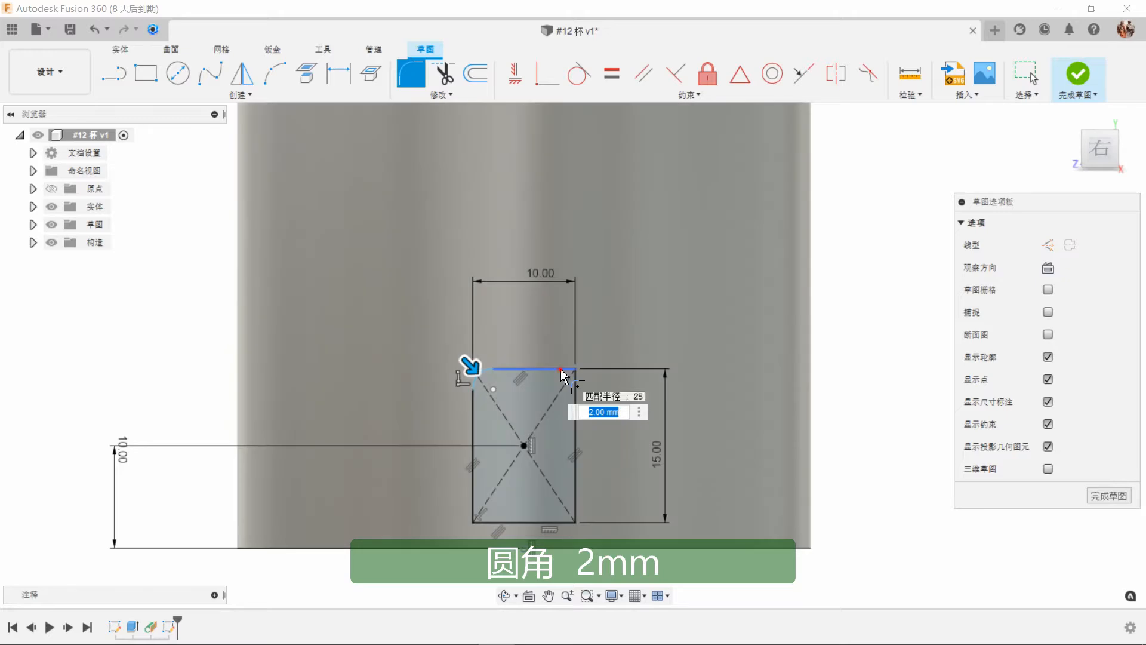
left_click(561, 370)
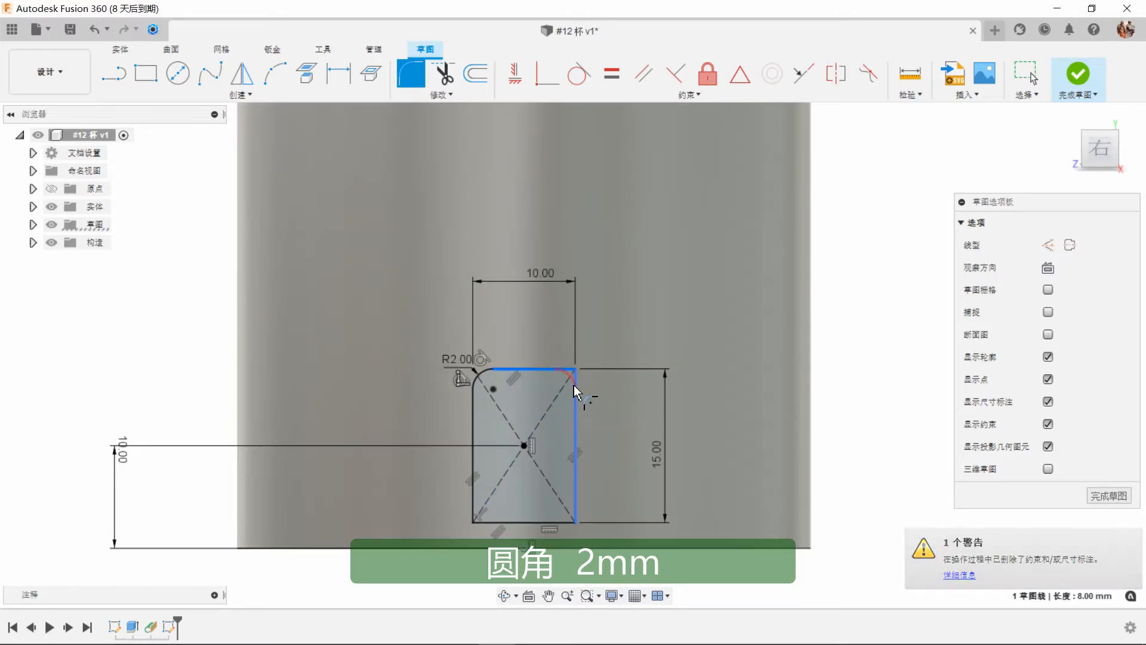
left_click(575, 388)
left_click(577, 491)
left_click(558, 523)
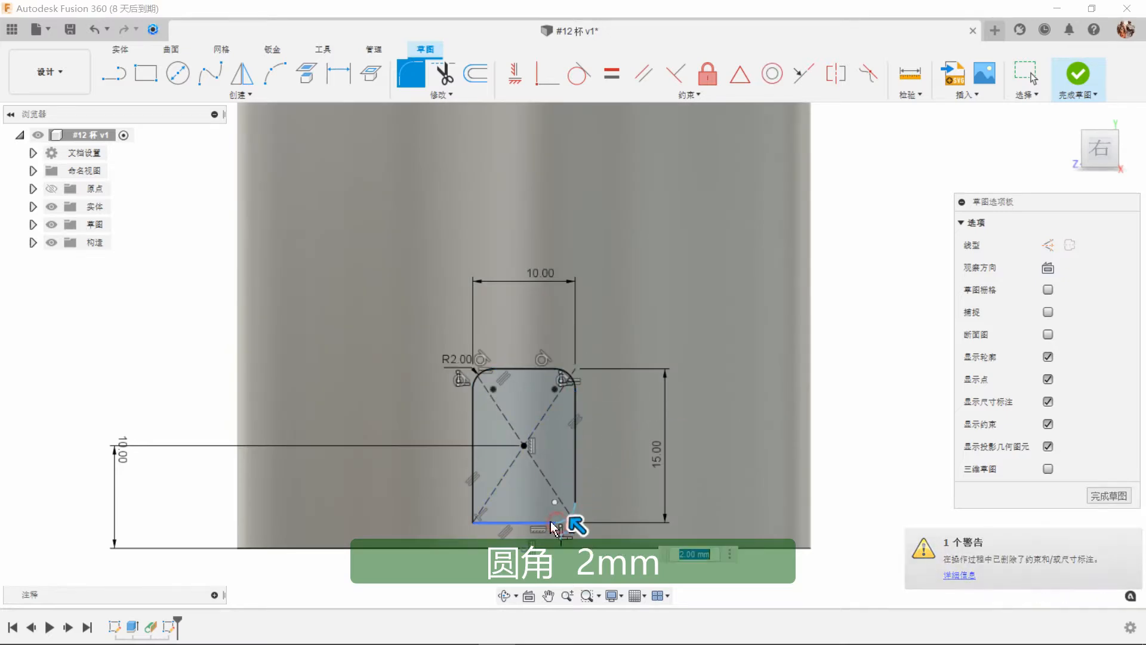
left_click(491, 523)
left_click(473, 505)
key("Escape")
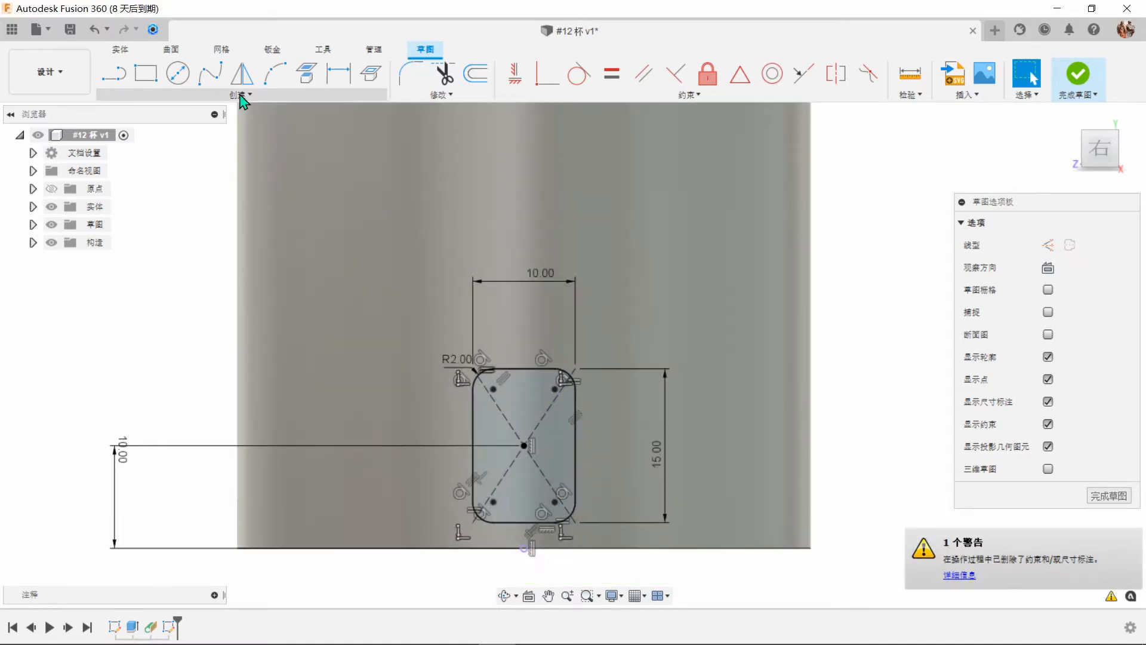
- Pattern the rounded rectangle up the cup in a single column of 4 with 20 mm spacing and finish the sketch
left_click(241, 94)
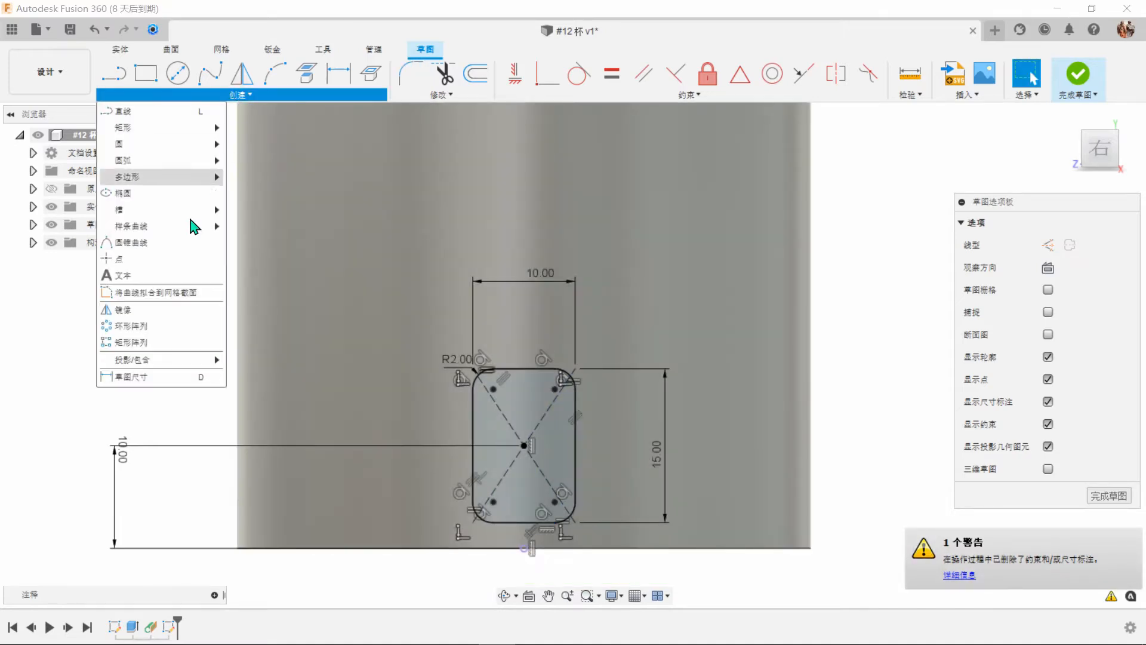
left_click(133, 342)
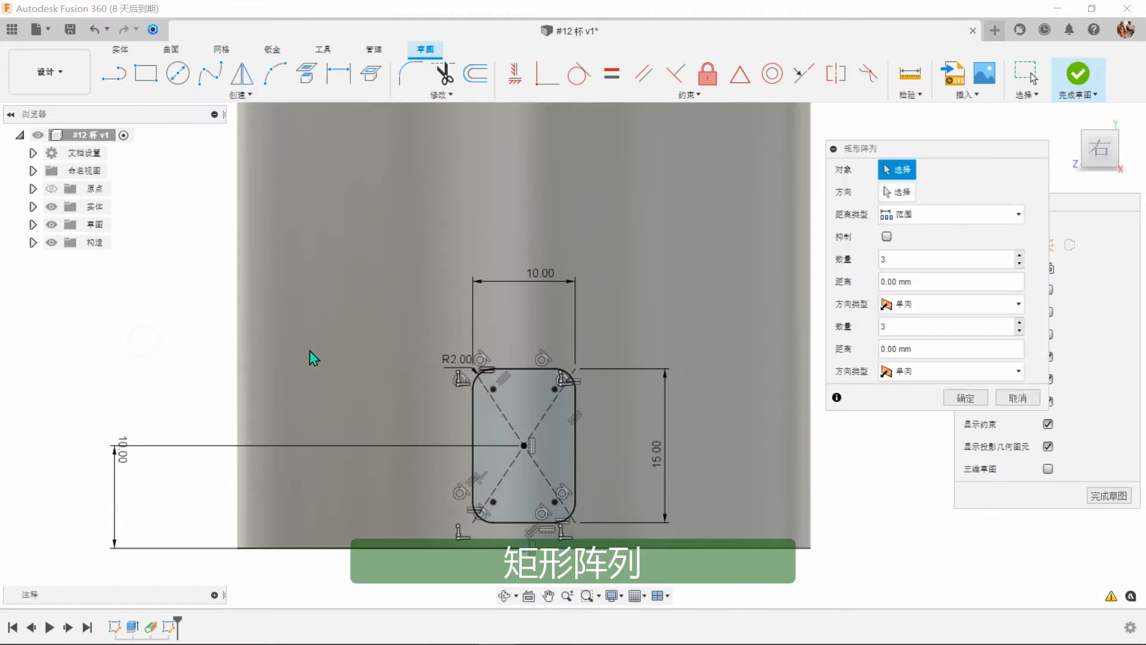
mouse_move(406, 326)
left_mouse_down()
mouse_move(484, 466)
mouse_move(618, 530)
left_mouse_up()
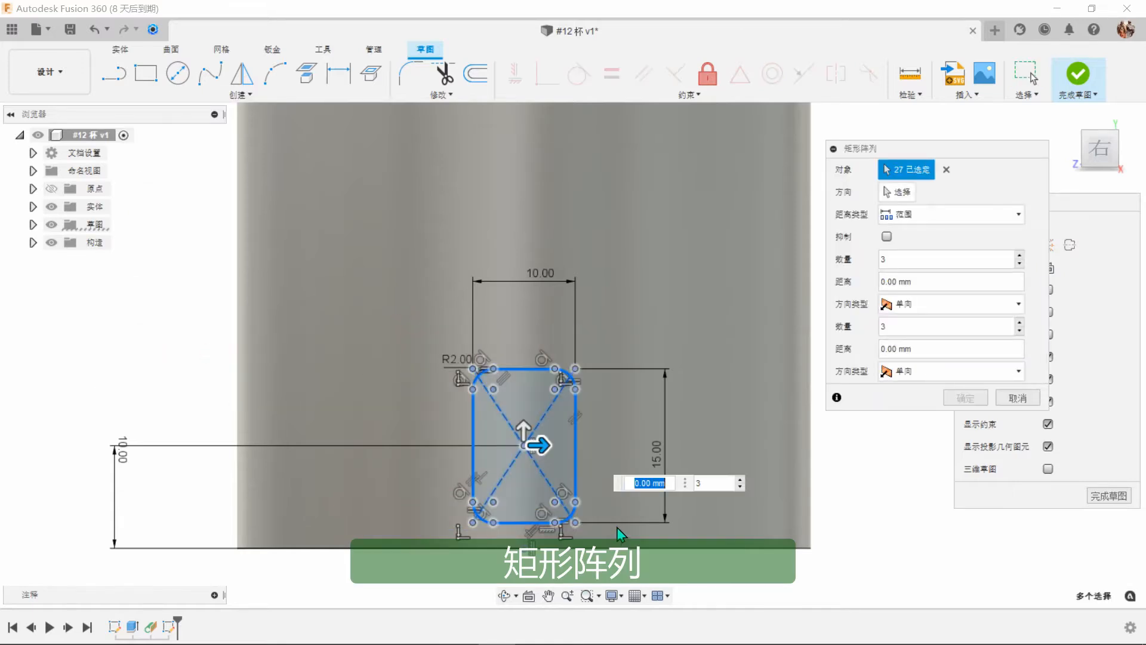
left_click(928, 216)
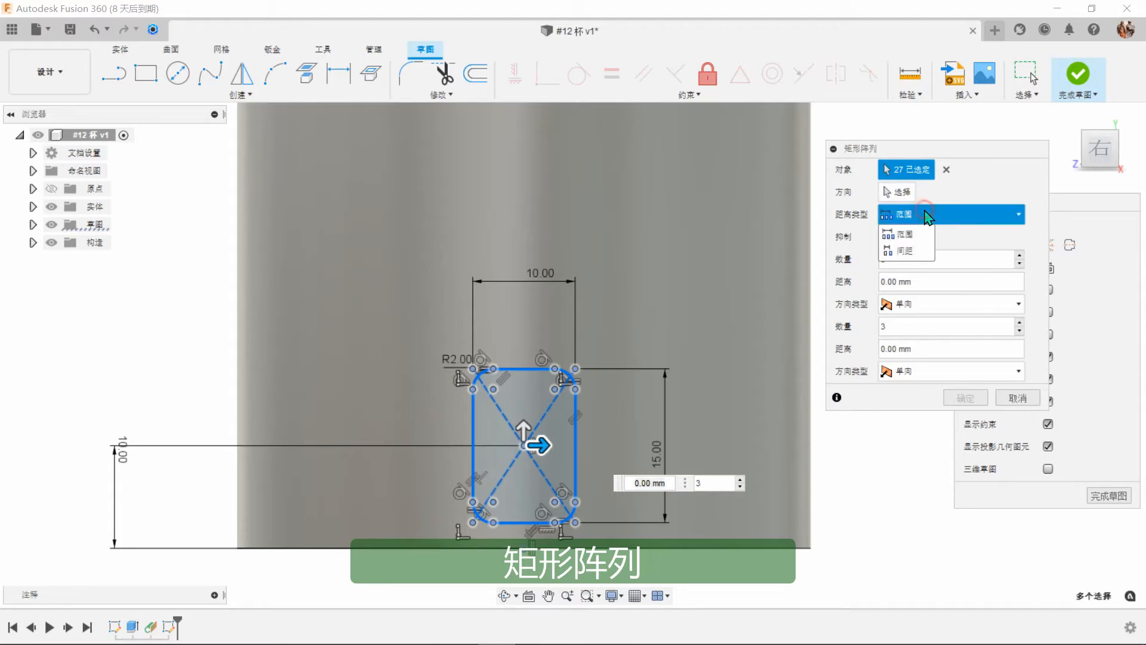
left_click(922, 251)
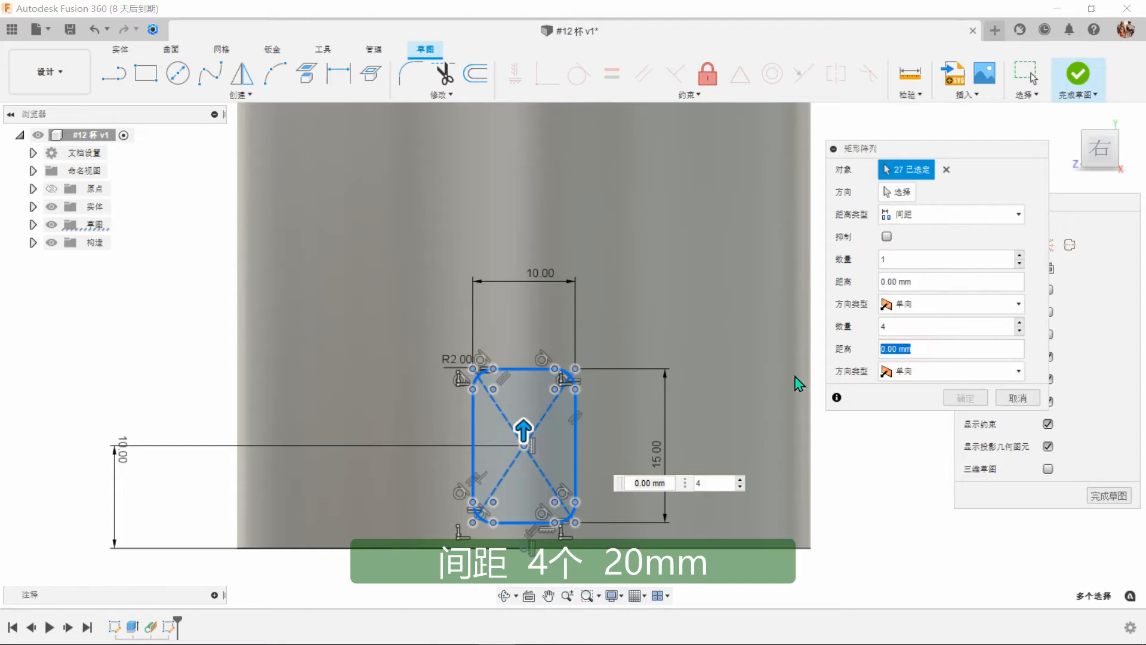
scroll(609, 465, "down", 5)
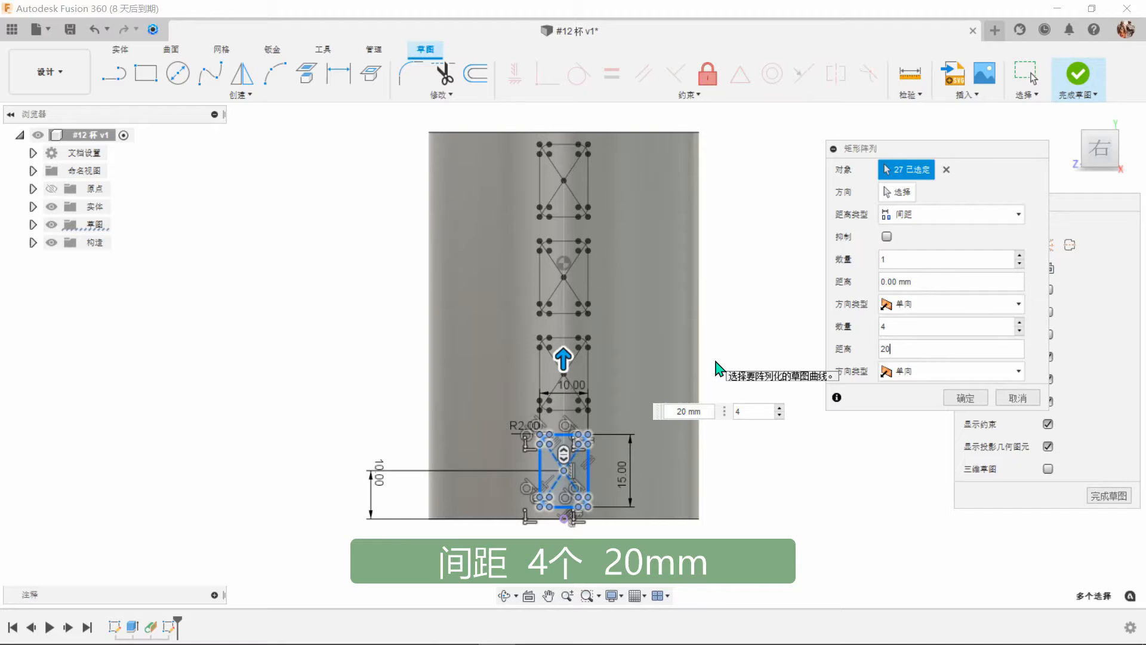
left_click(962, 398)
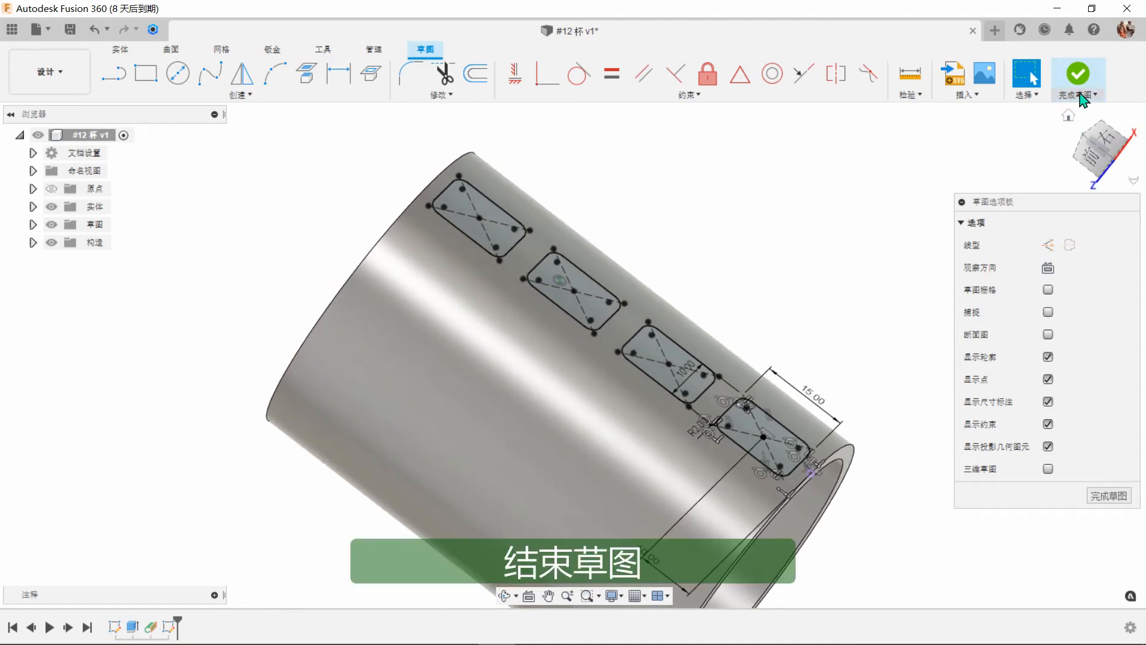
left_click(1084, 101)
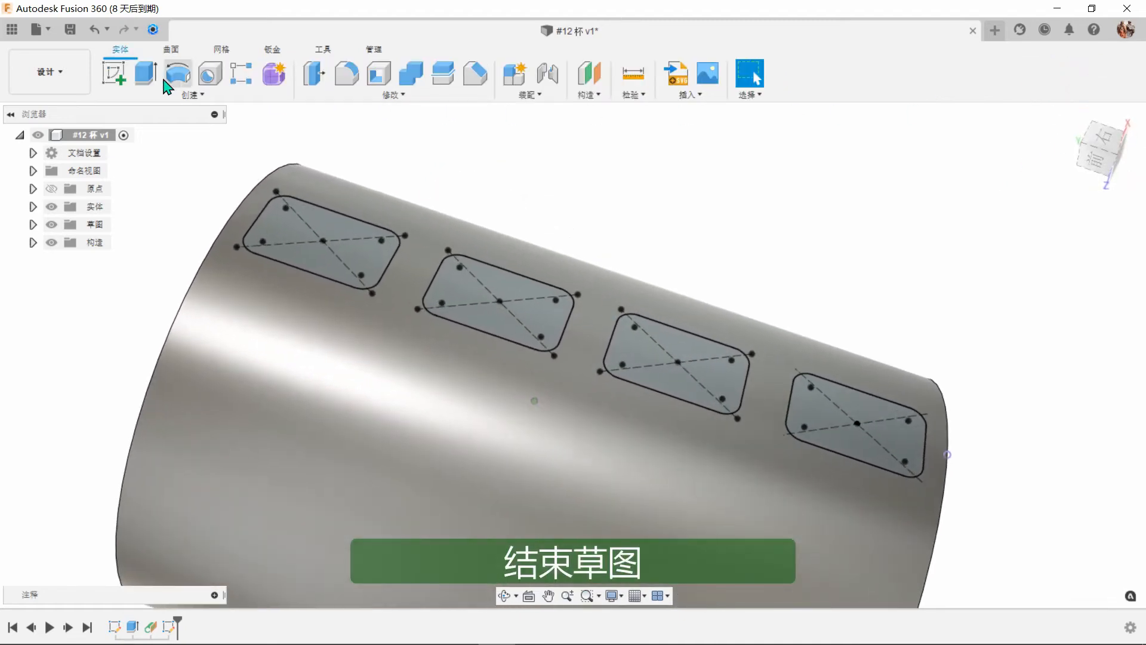
- Extrude the four rounded rectangle profiles as a cut of -1 mm with a -25 deg taper angle
left_click(145, 72)
left_click(300, 224)
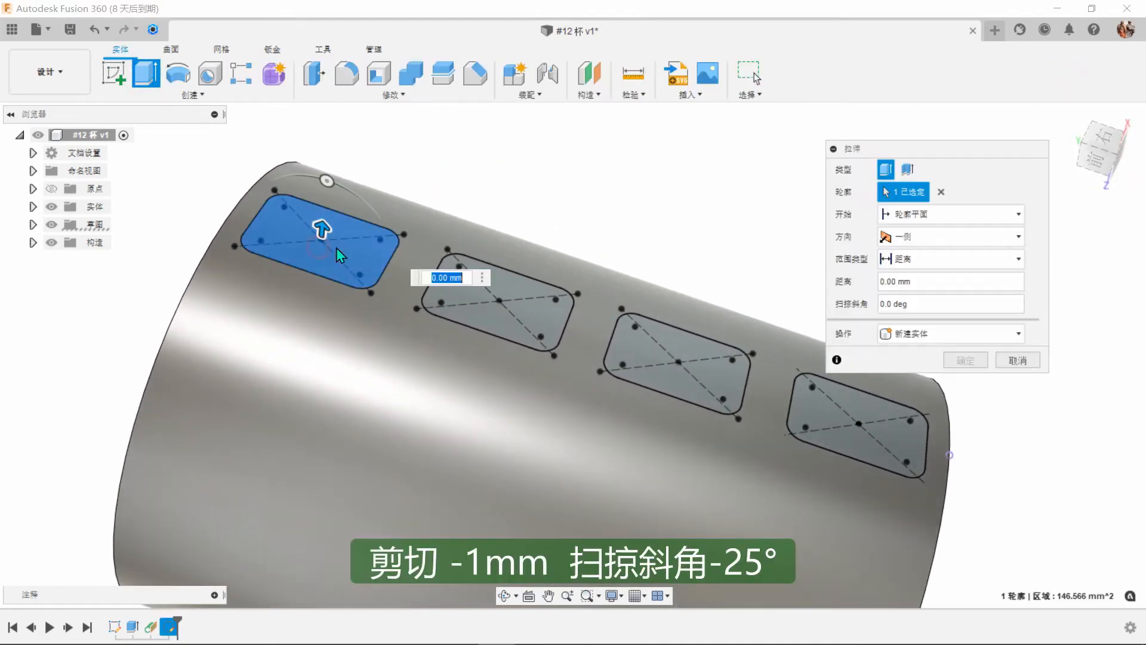
left_click(506, 321)
left_click(667, 373)
left_click(837, 422)
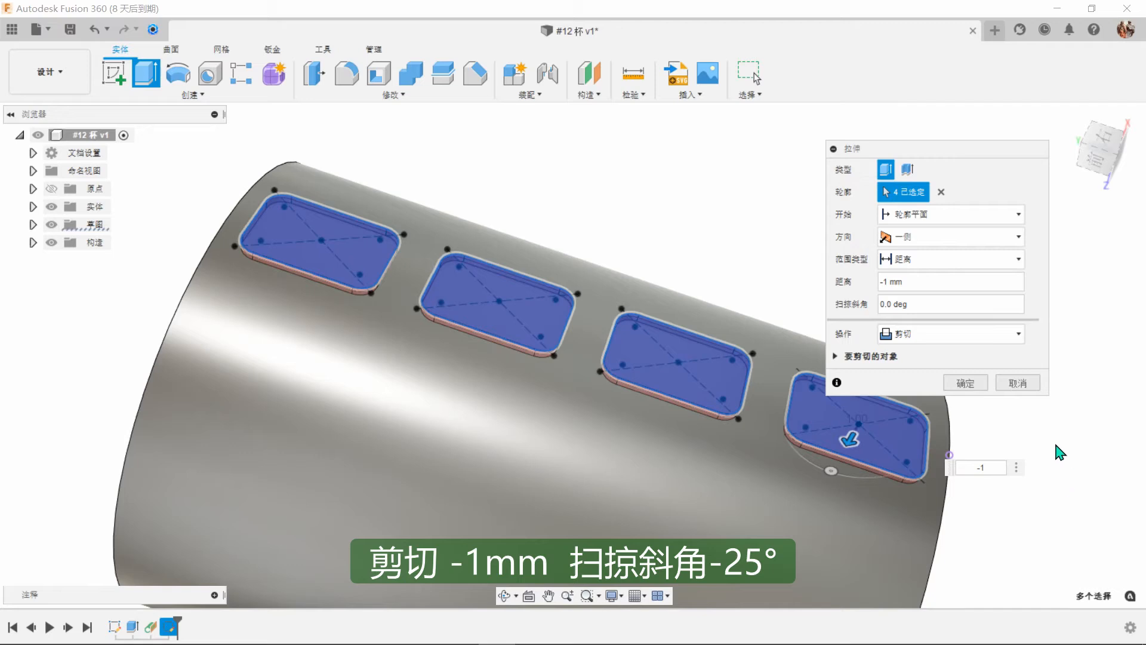
left_click(919, 305)
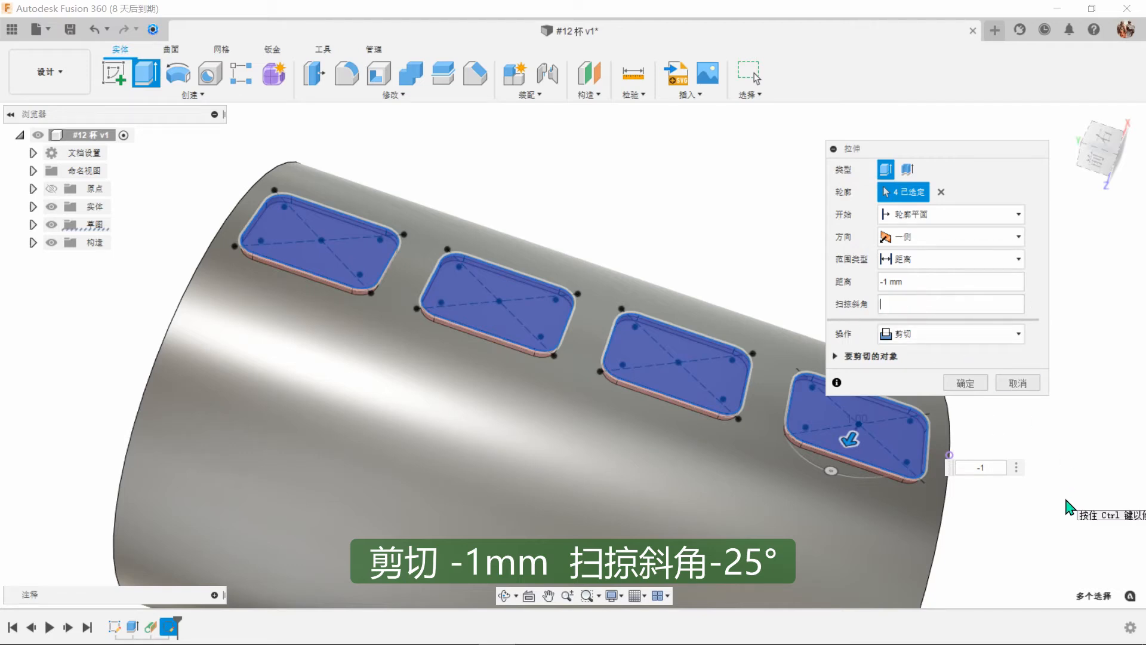
key("Return")
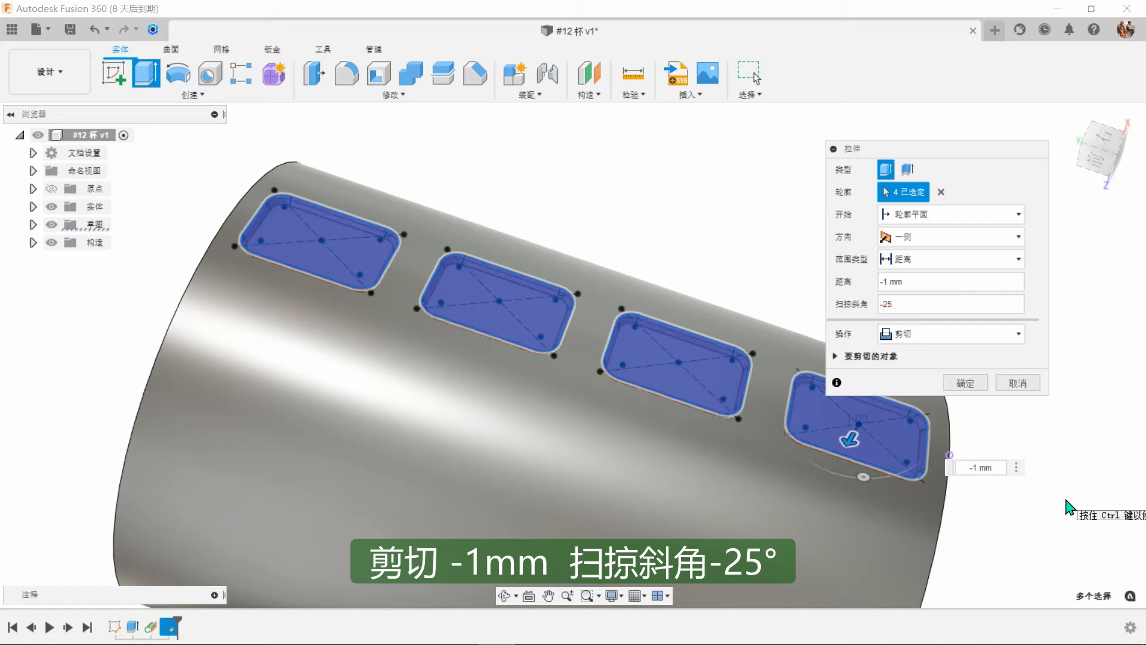
left_click(972, 388)
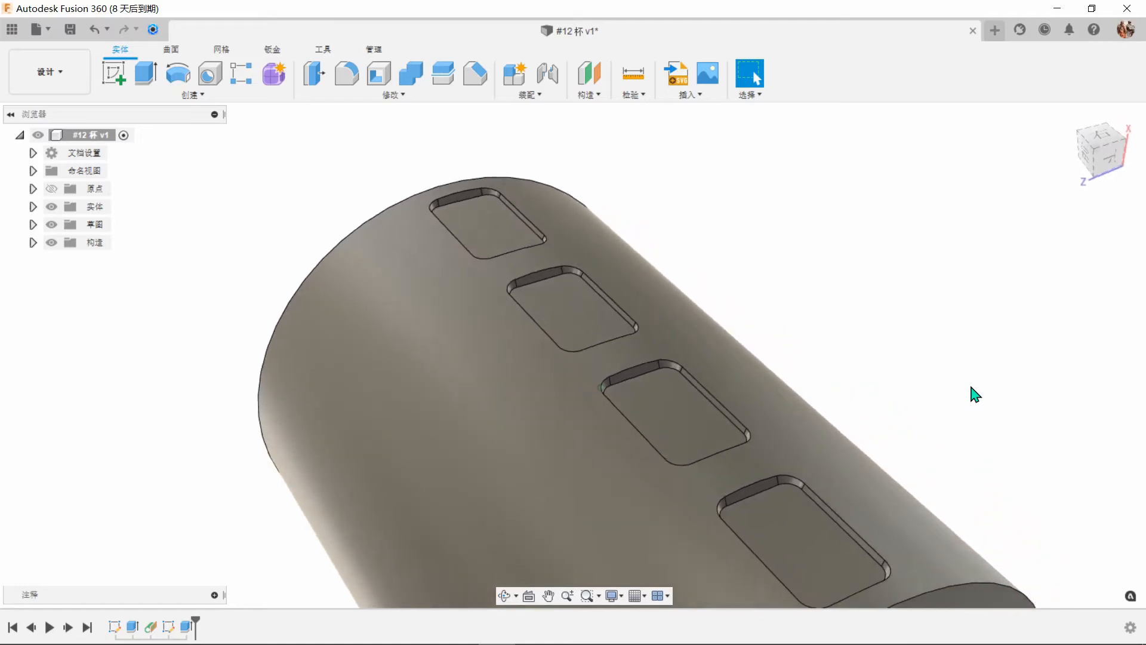
- Fillet the bottom faces of the four recesses with a 2.5 mm radius
left_click(357, 80)
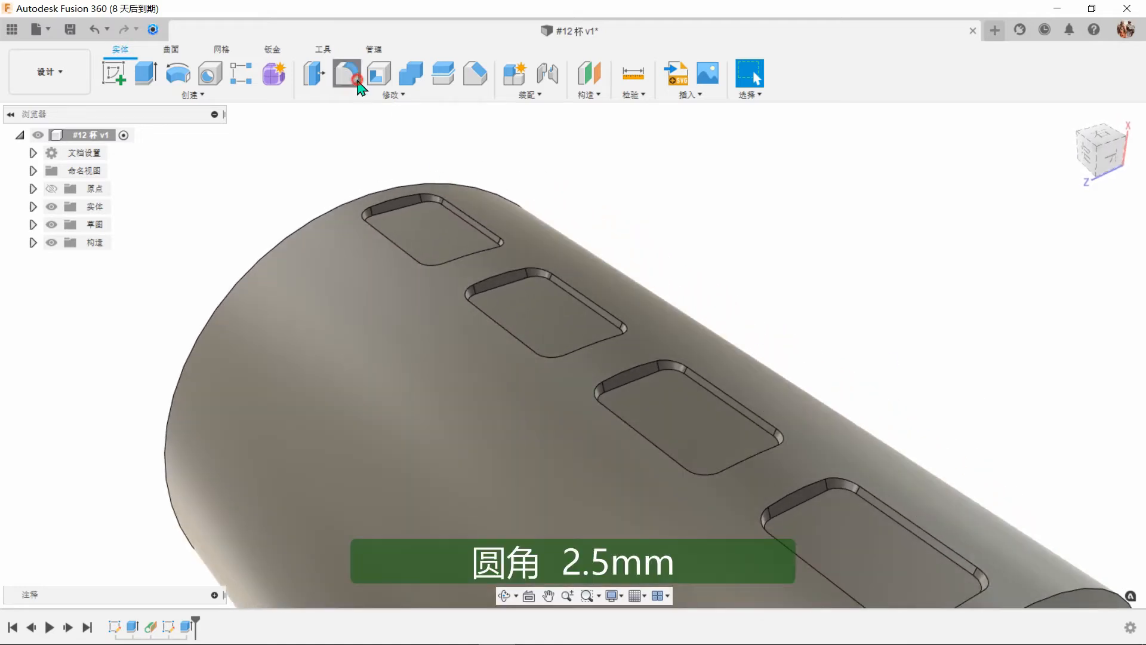
left_click(443, 234)
left_click(539, 343)
left_click(675, 412)
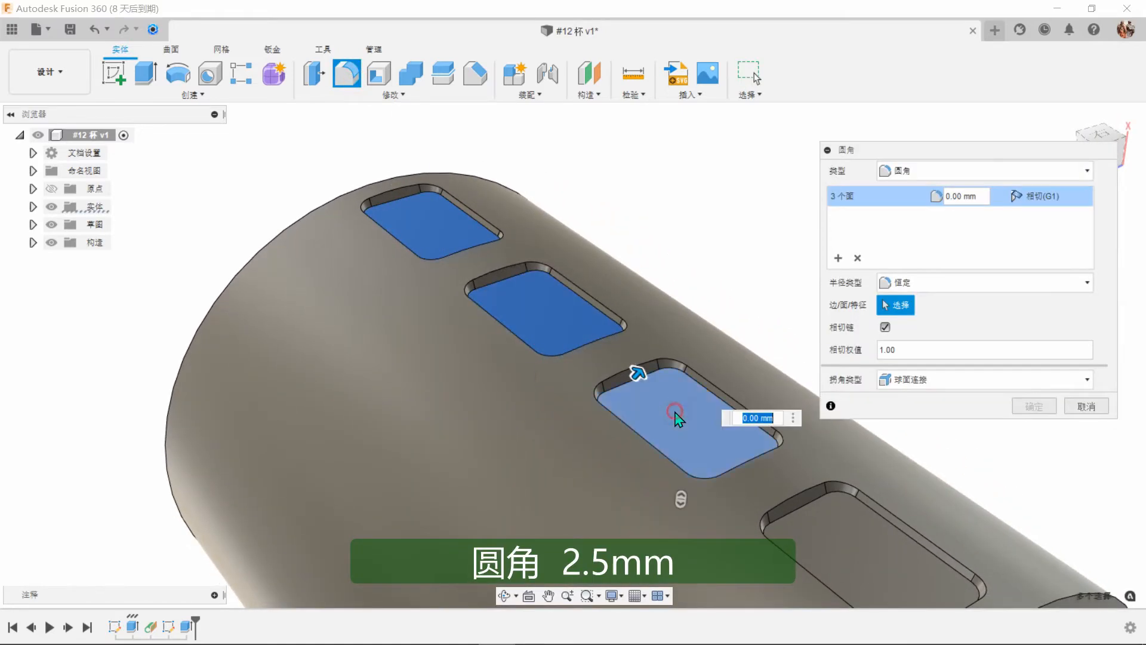
left_click(811, 503)
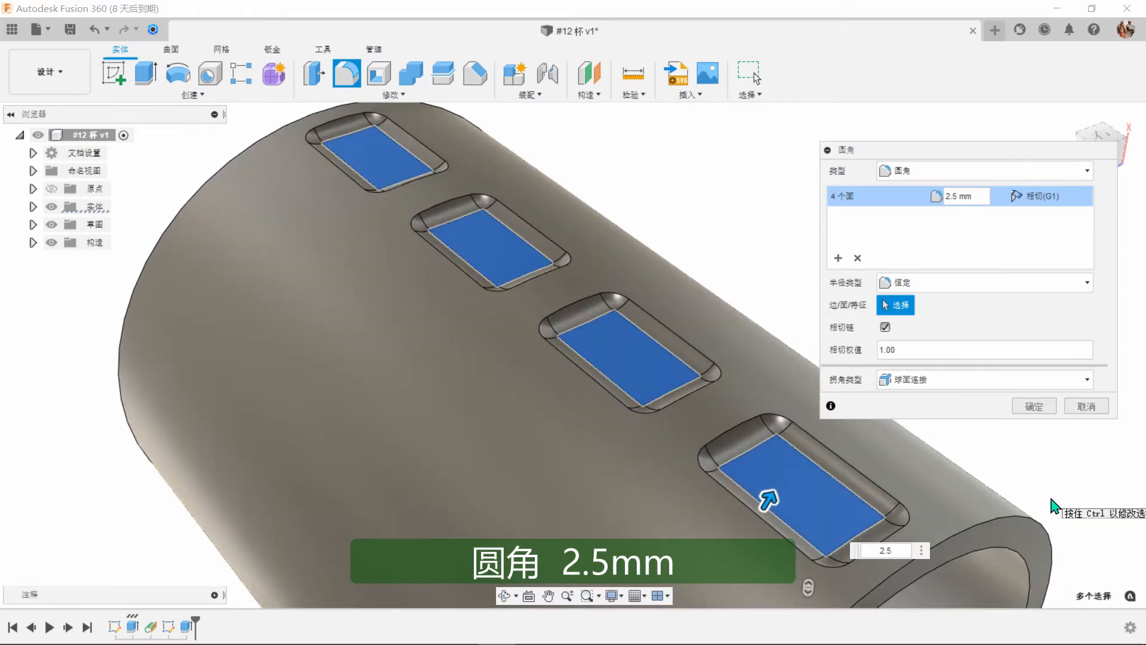
left_click(1034, 407)
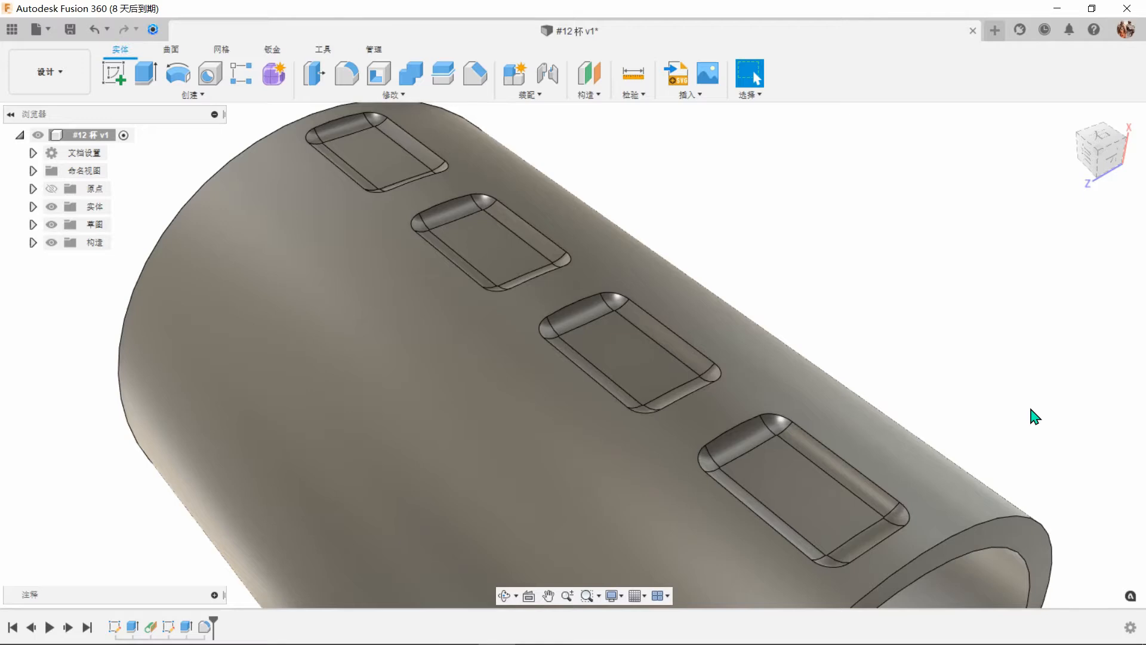
- Set up a circular pattern of features with the recess extrude cut and its bottom fillet as the objects
middle_click_drag(1031, 409, 879, 431, "shift")
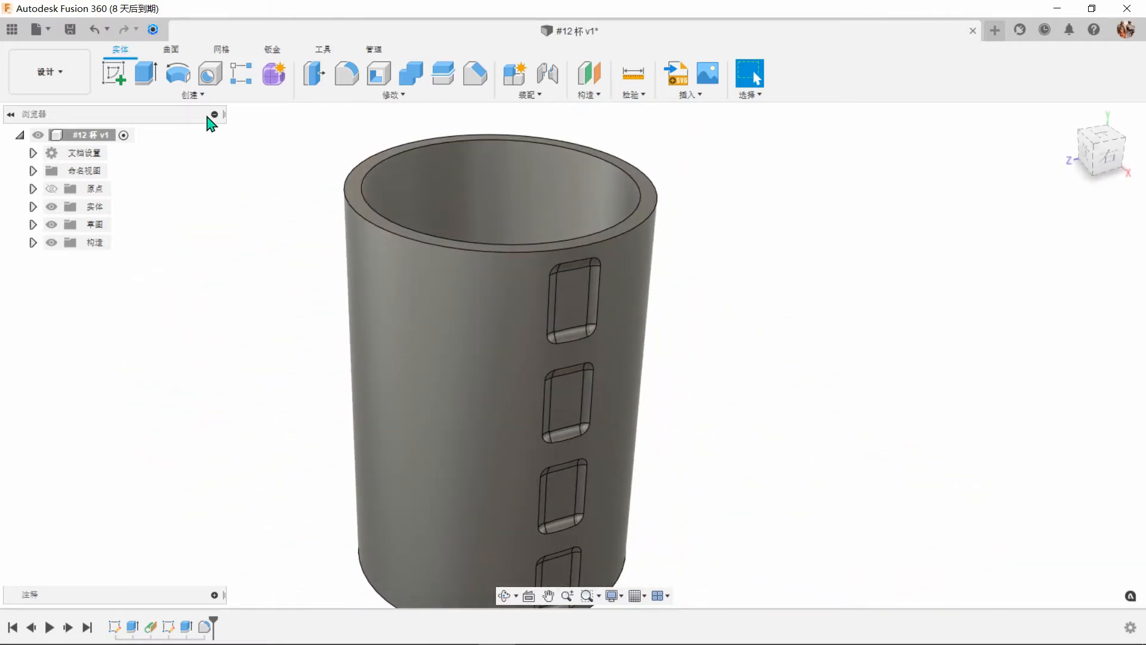
left_click(192, 95)
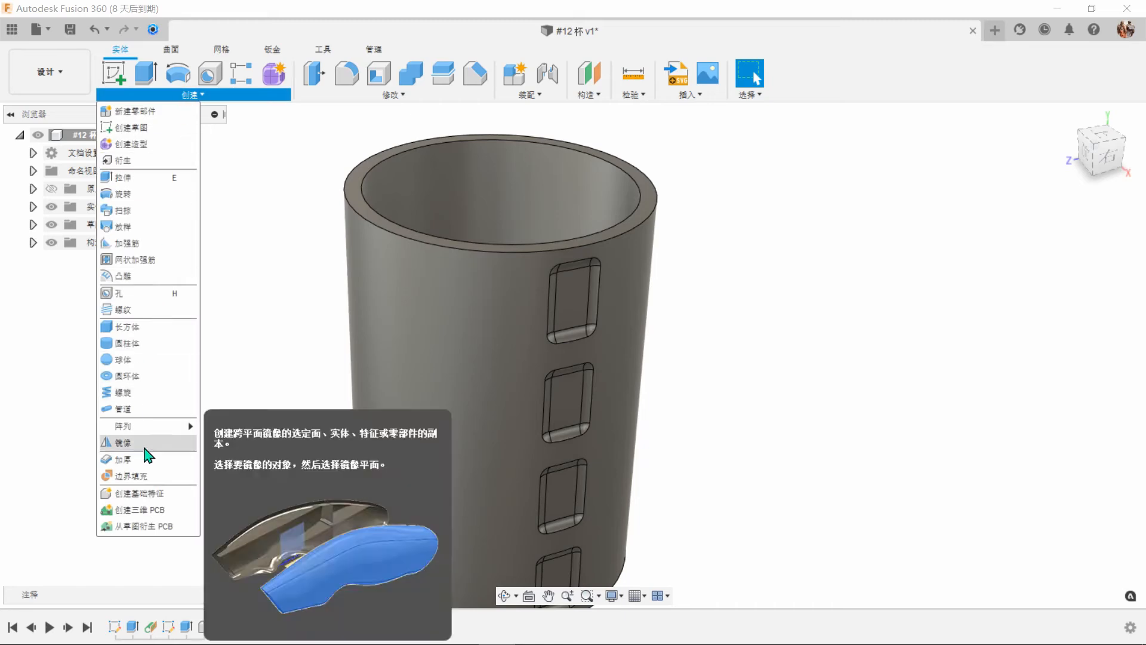
mouse_move(150, 428)
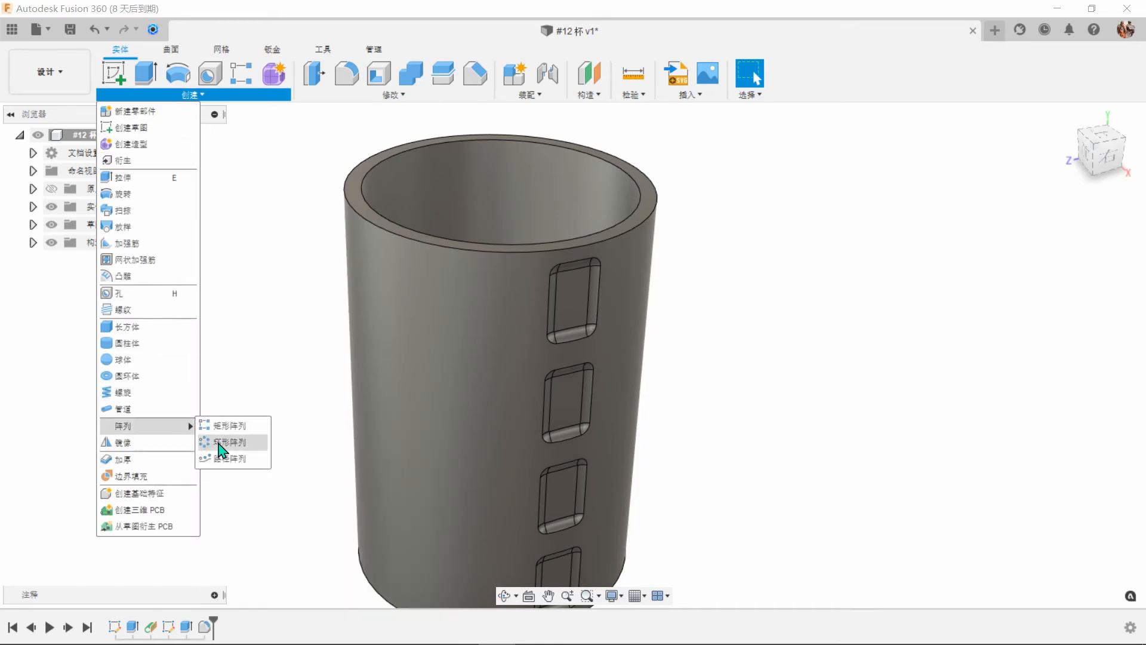
left_click(221, 443)
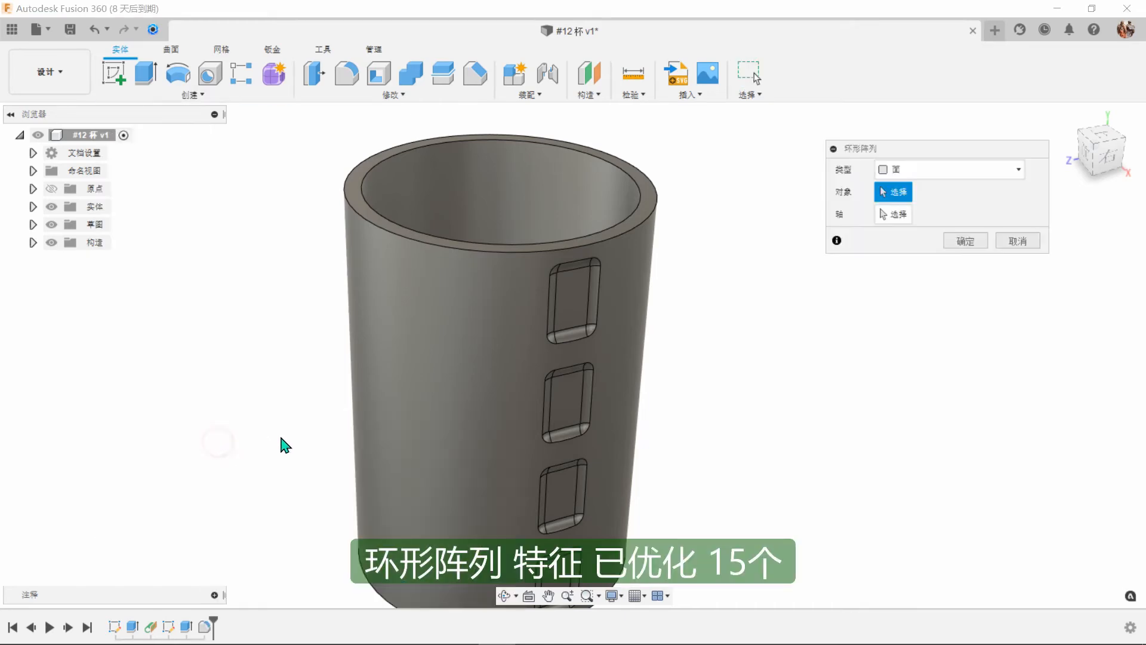
left_click(986, 175)
left_click(928, 219)
left_click(186, 627)
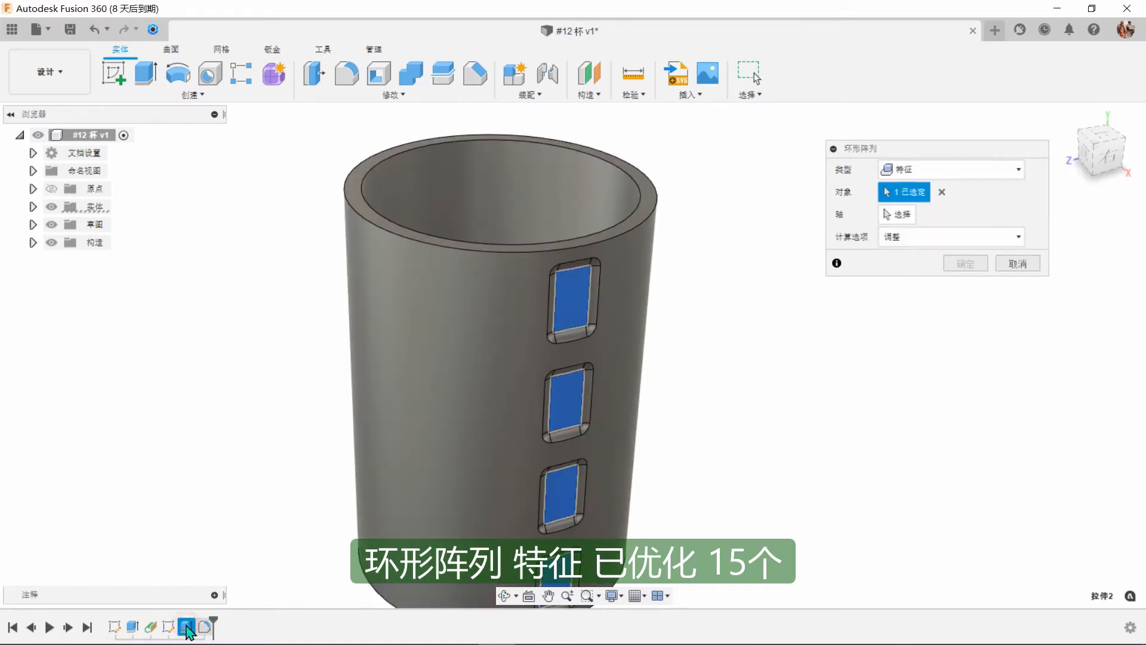
left_click(203, 628)
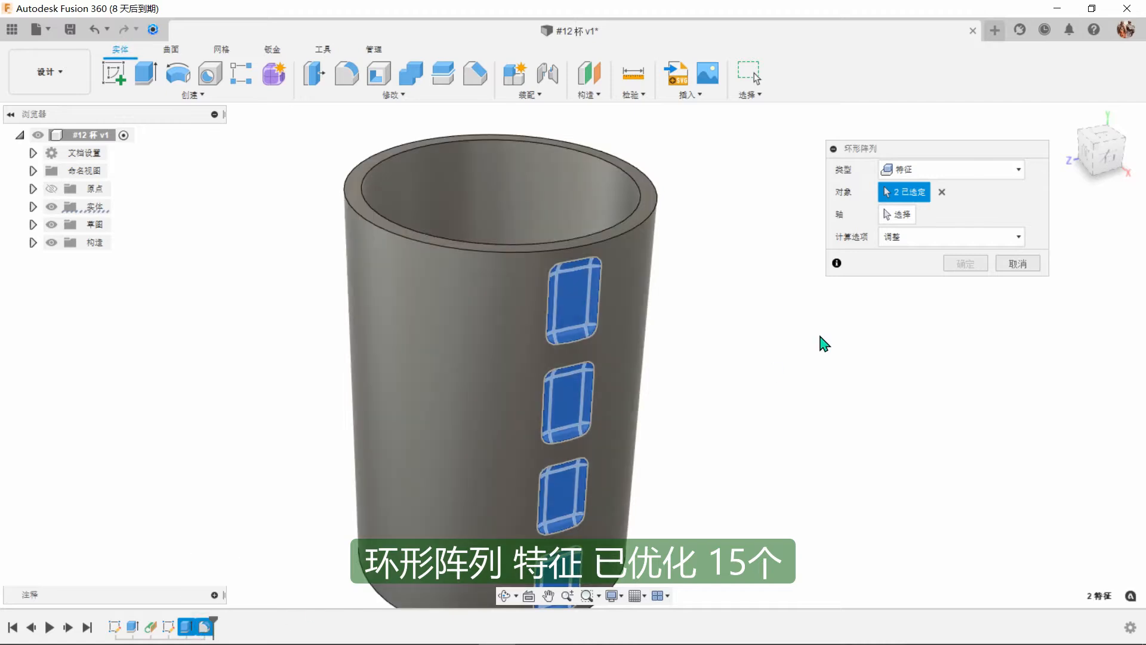
- Pattern the recess features fully around the cup's rim axis with a quantity of 15 and the Optimized compute option
left_click(893, 214)
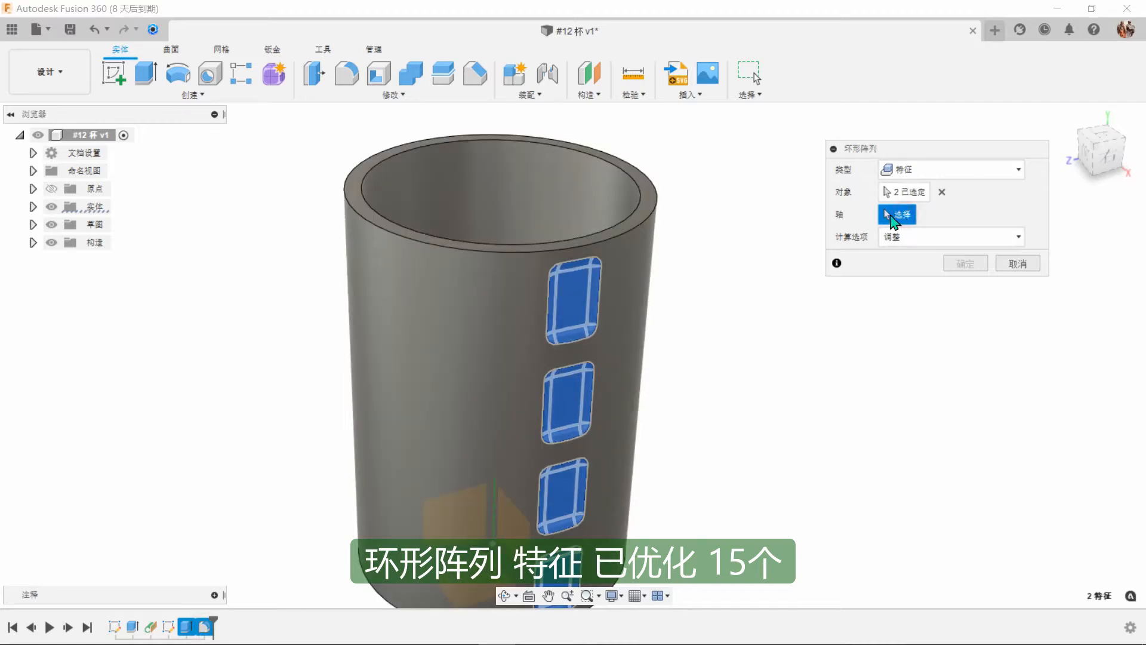
left_click(640, 226)
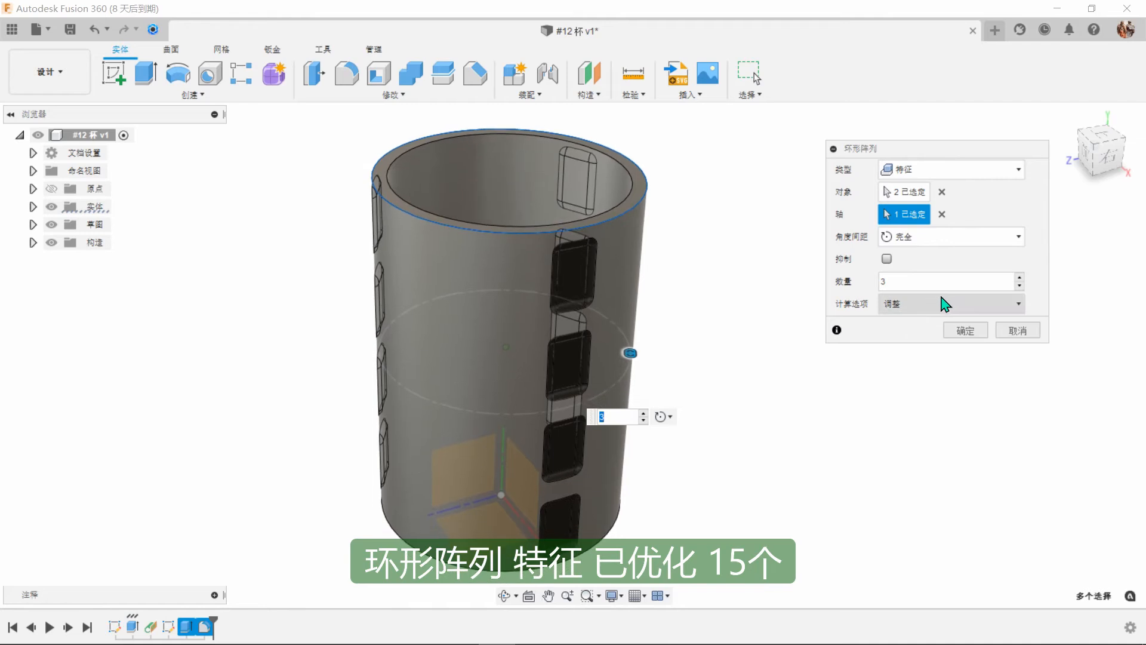
left_click(917, 303)
left_click(901, 322)
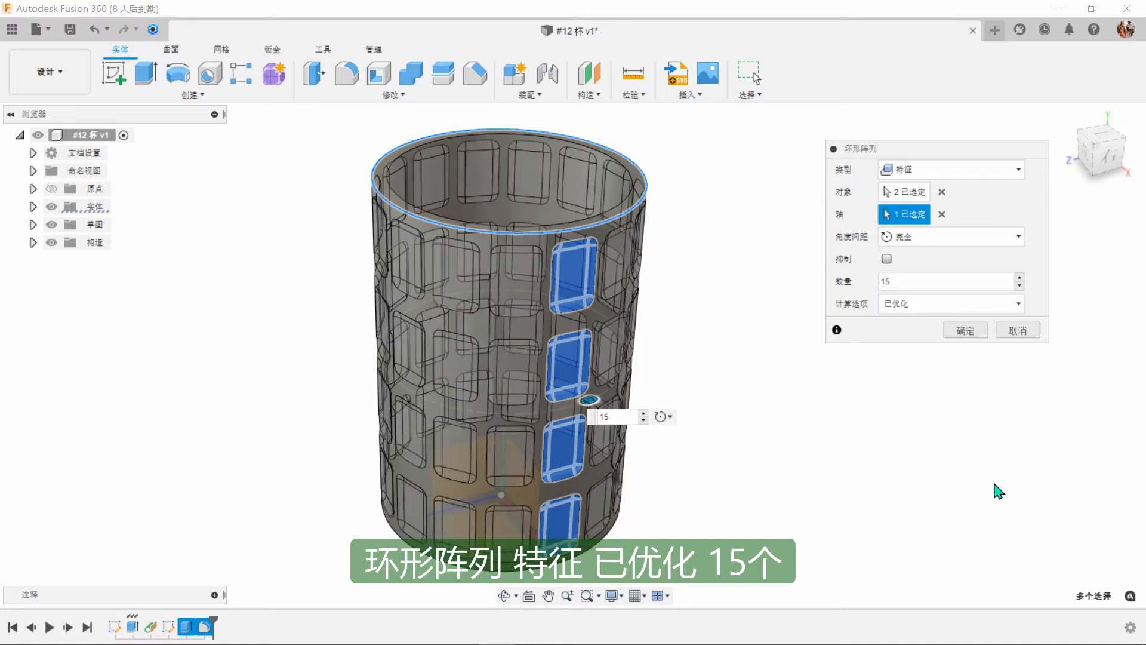
left_click(966, 330)
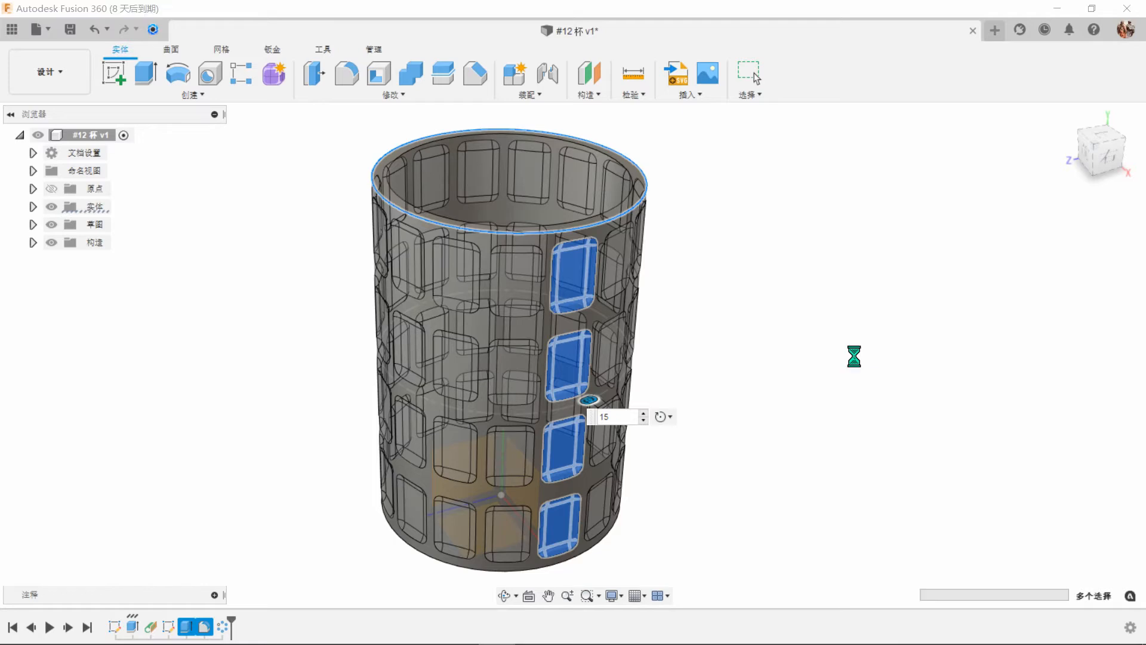
- Create a sketch on the cup's top rim face and set the visual style to Wireframe
middle_click_drag(854, 357, 732, 332, "shift")
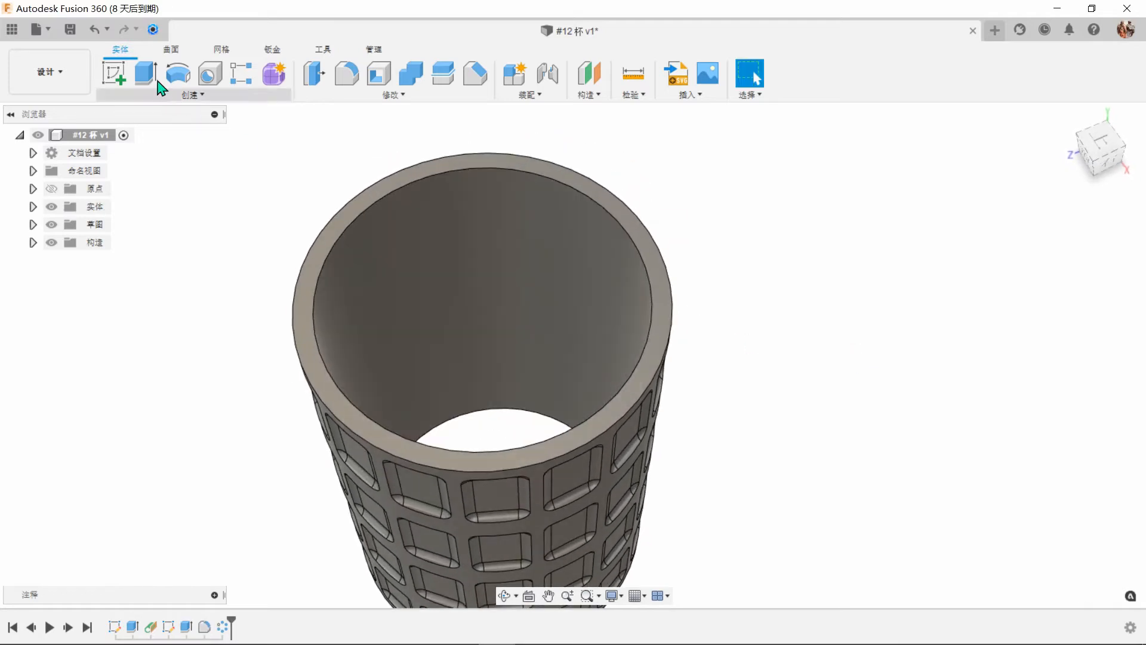
left_click(113, 73)
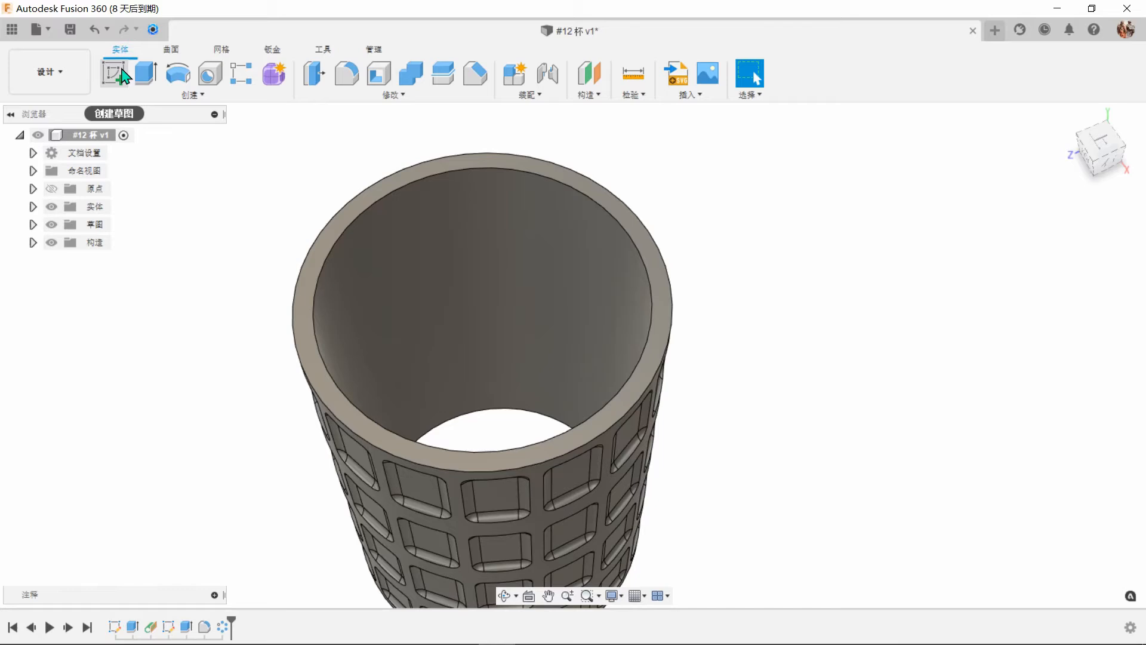
left_click(662, 352)
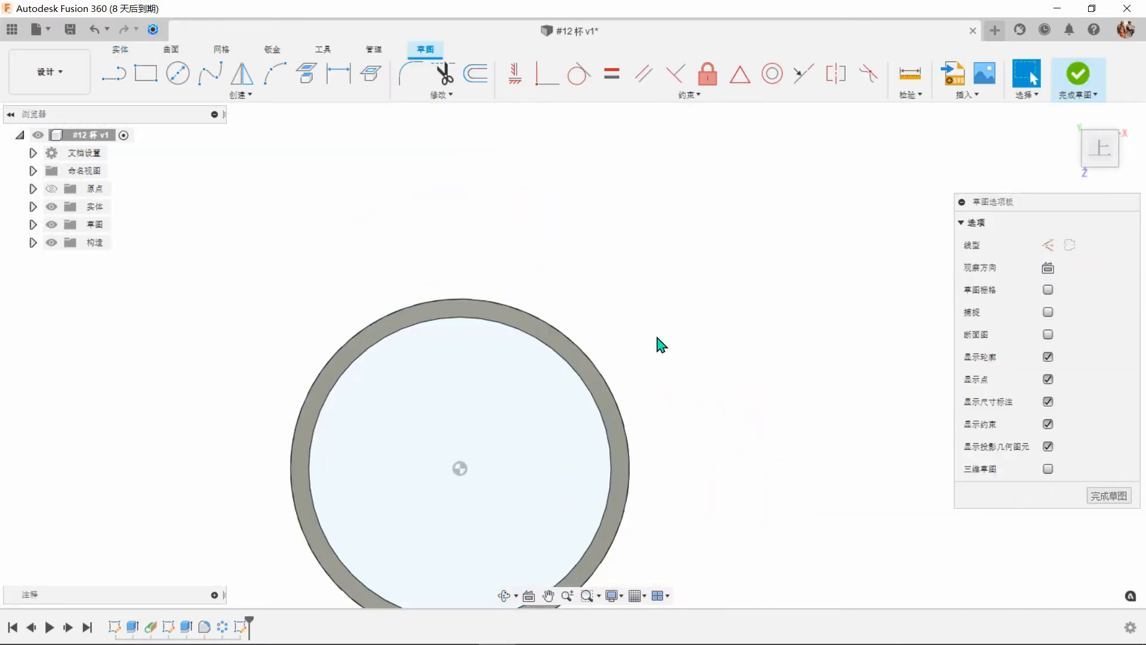
middle_click_drag(661, 343, 675, 219)
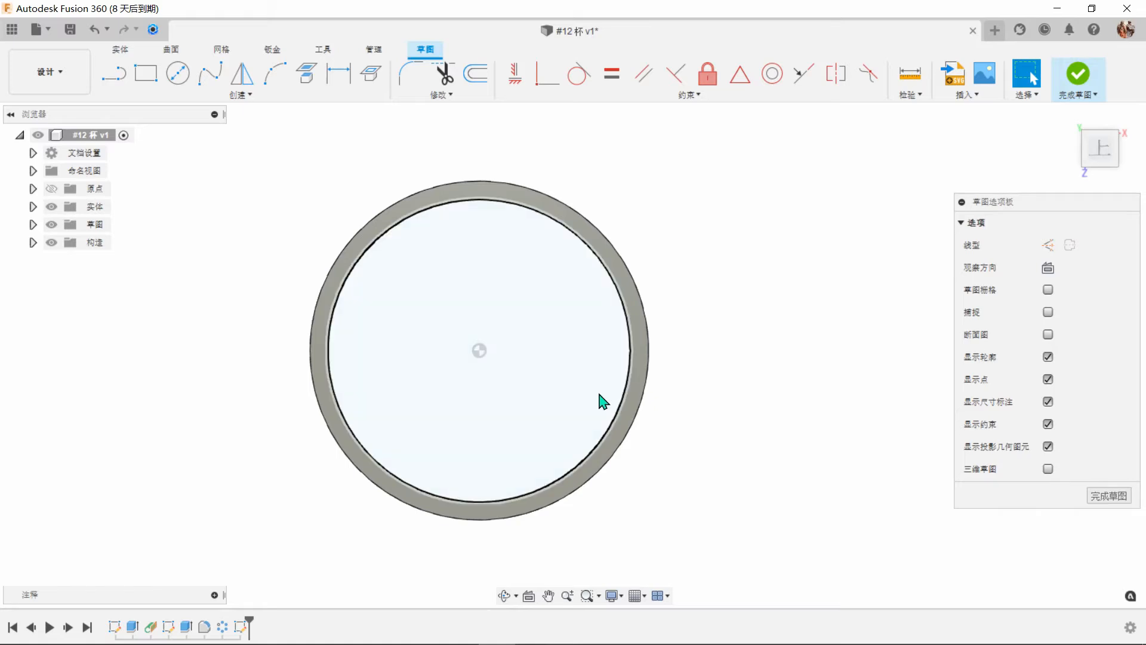
scroll(591, 395, "up", 1)
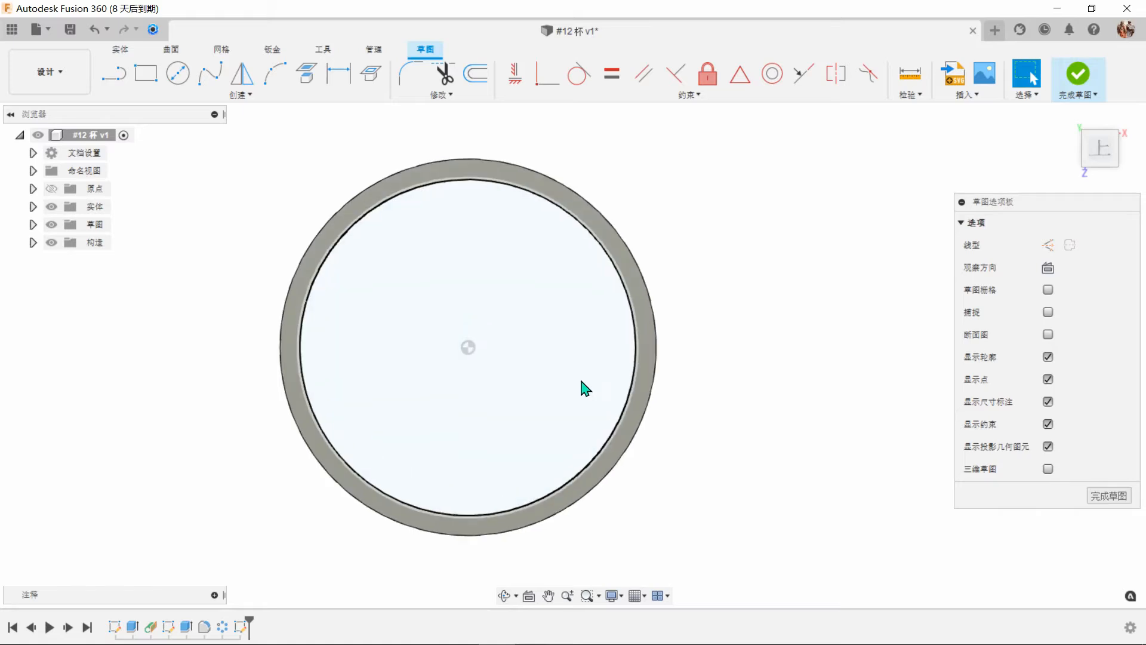
left_click(619, 596)
mouse_move(666, 468)
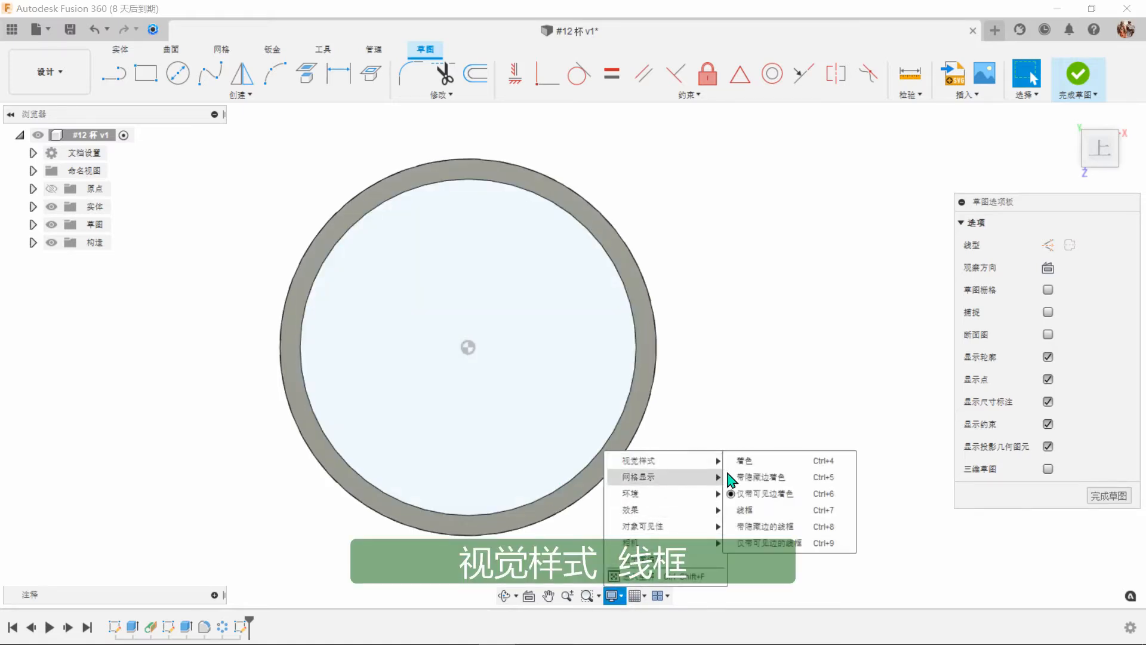
left_click(774, 514)
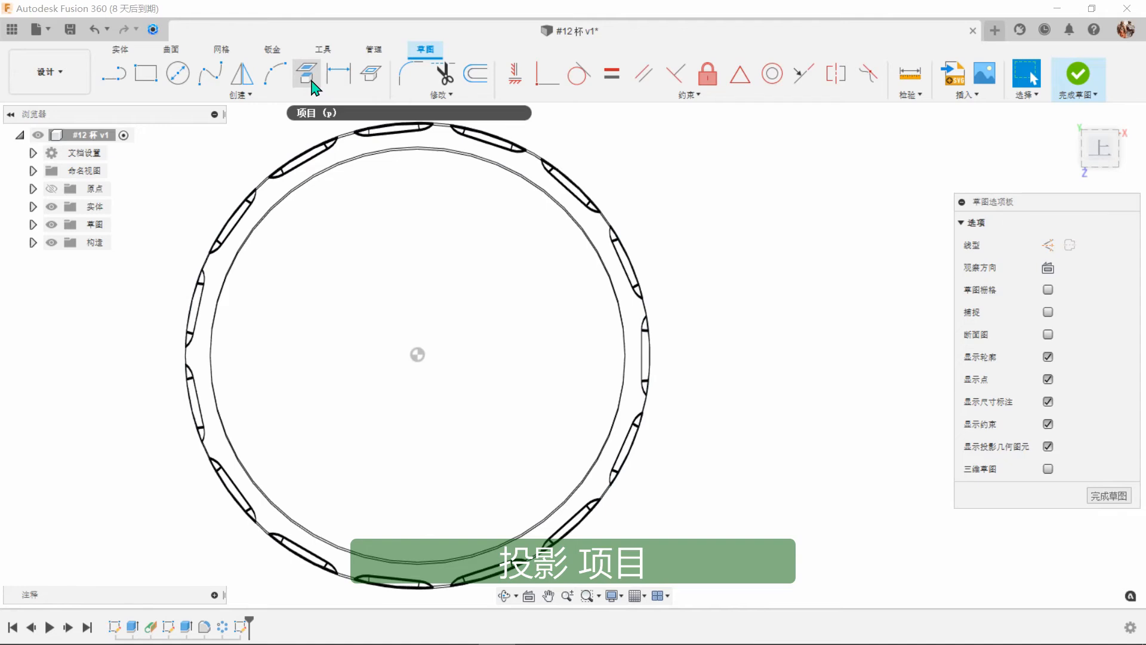
- Project the cup's inner and outer rim circles and the two end points of one recess into the sketch
left_click(314, 88)
mouse_move(593, 209)
middle_mouse_down("shift")
mouse_move(796, 346)
mouse_move(673, 326)
middle_mouse_up("shift")
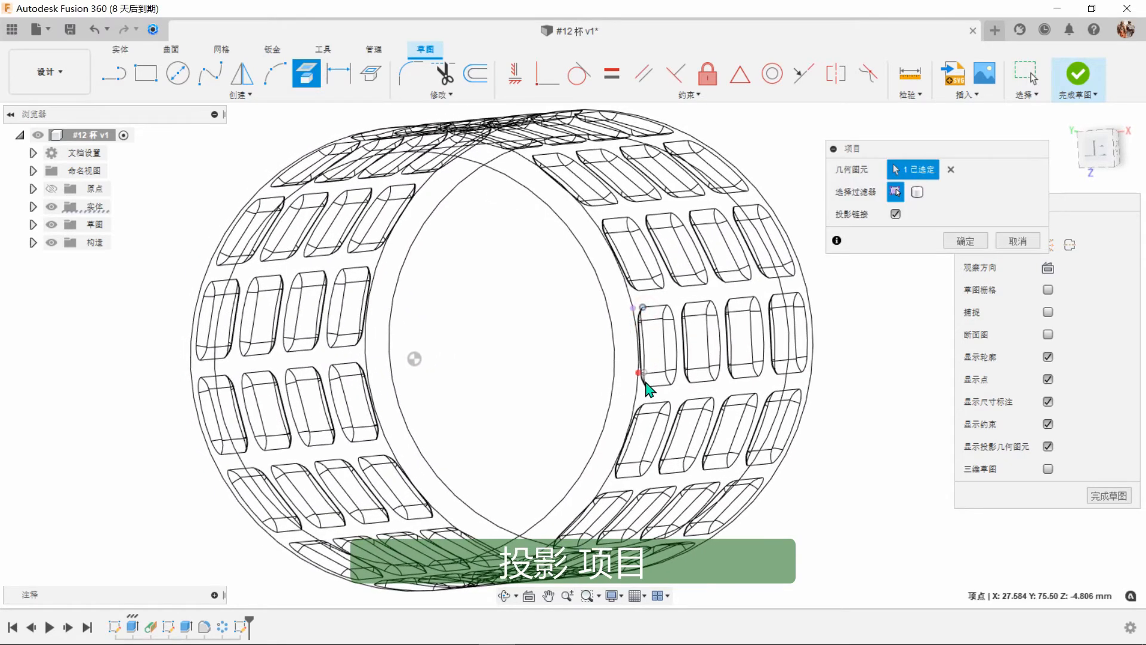
left_click(636, 409)
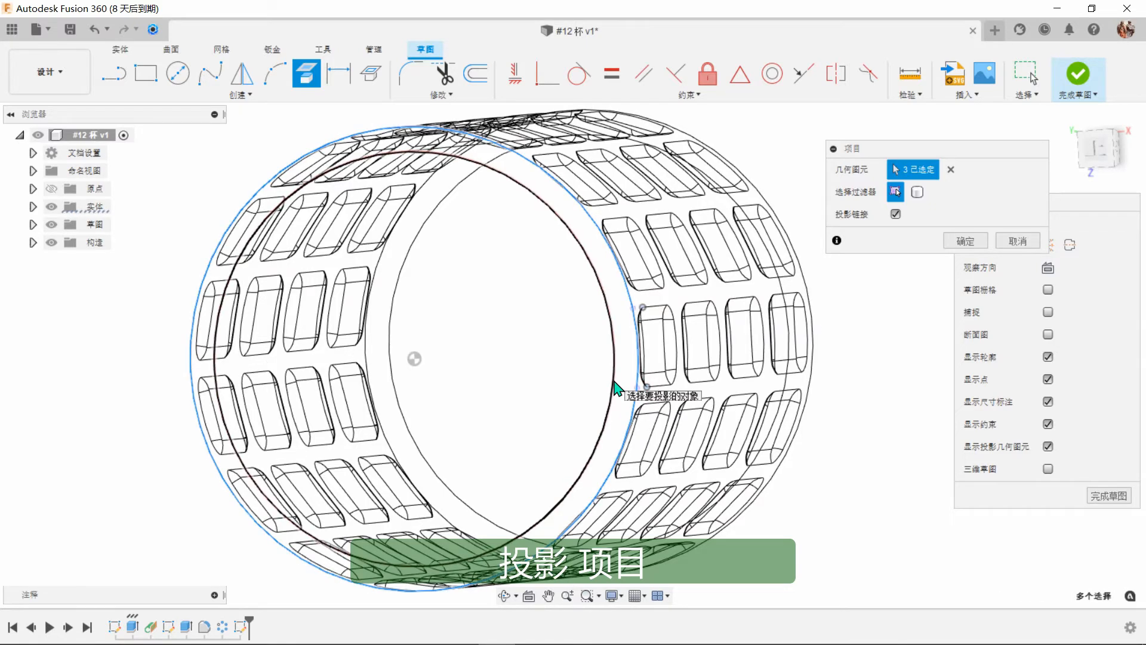
left_click(962, 241)
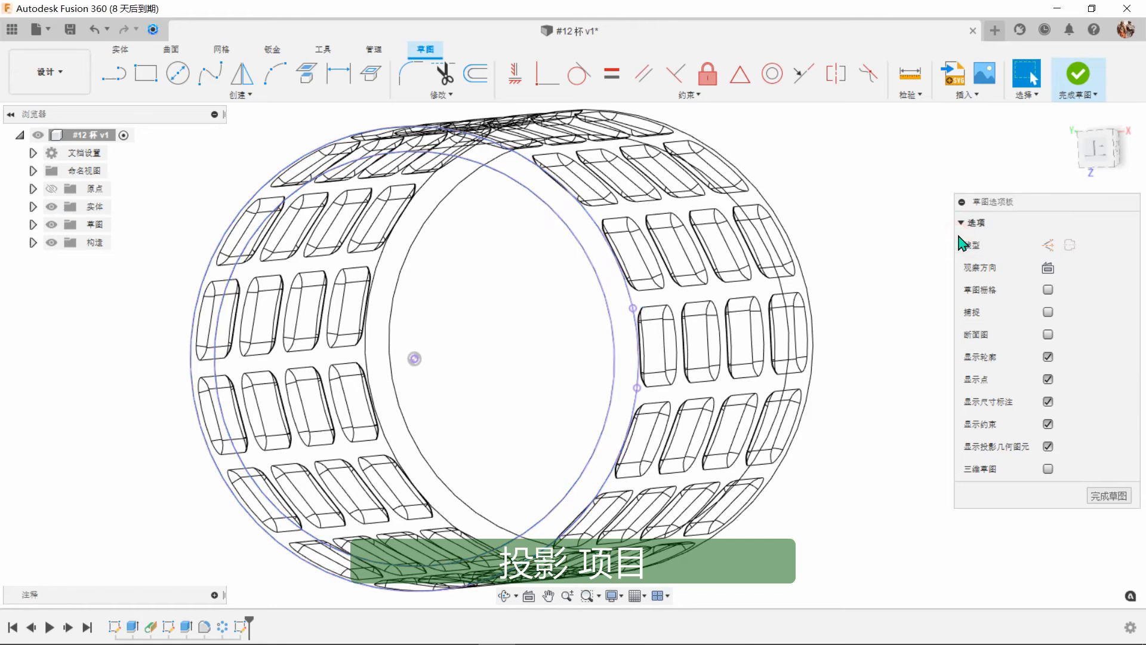
- Draw two lines from the circle centre to the two projected recess points on the outer circle
left_click(1048, 268)
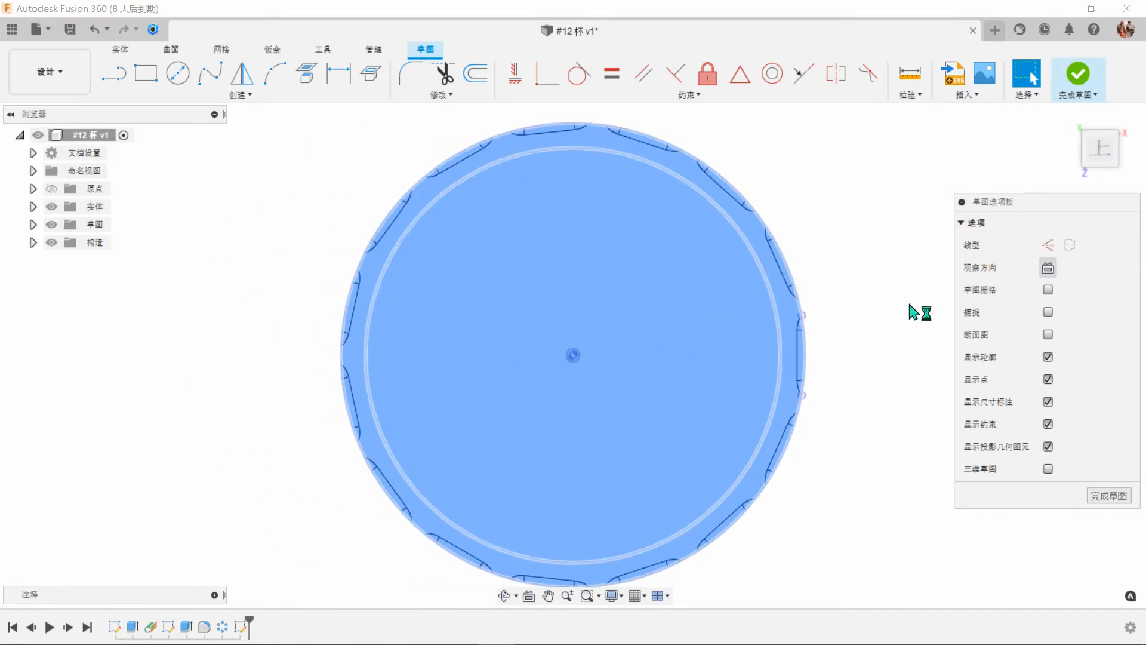
scroll(812, 315, "up", 1)
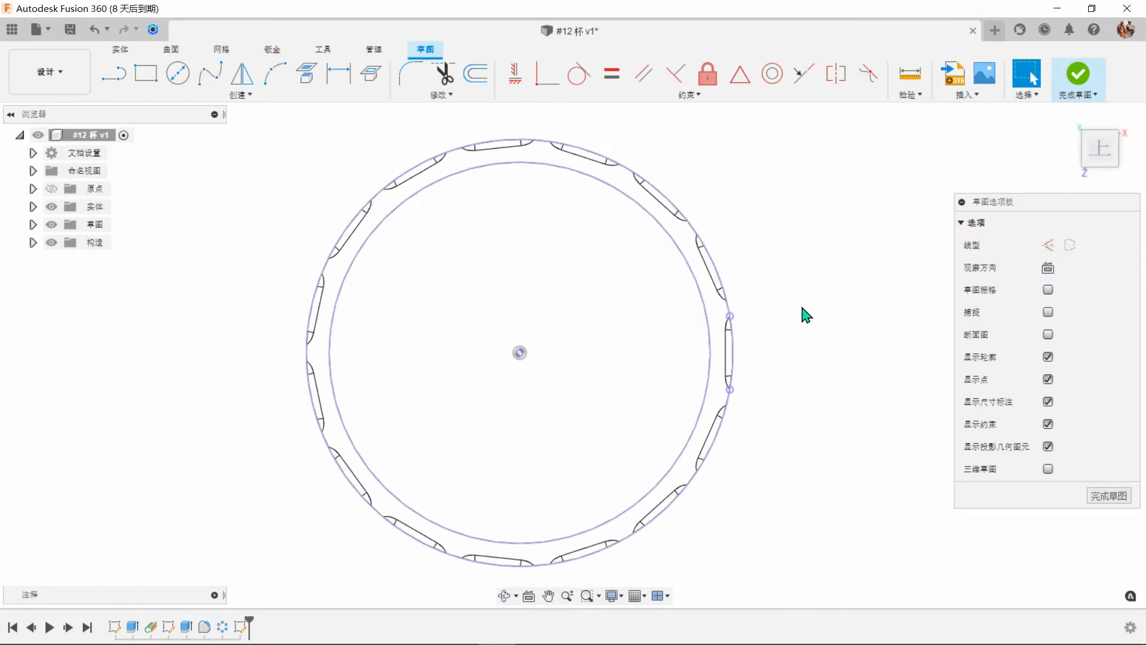
left_click(121, 82)
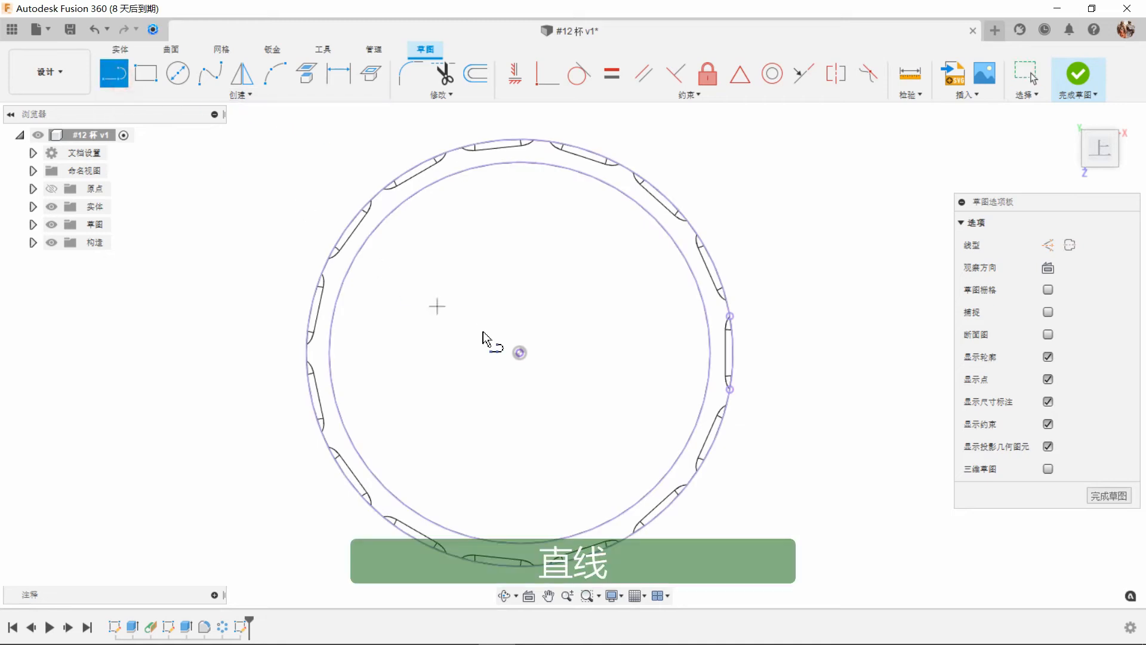
left_click(520, 353)
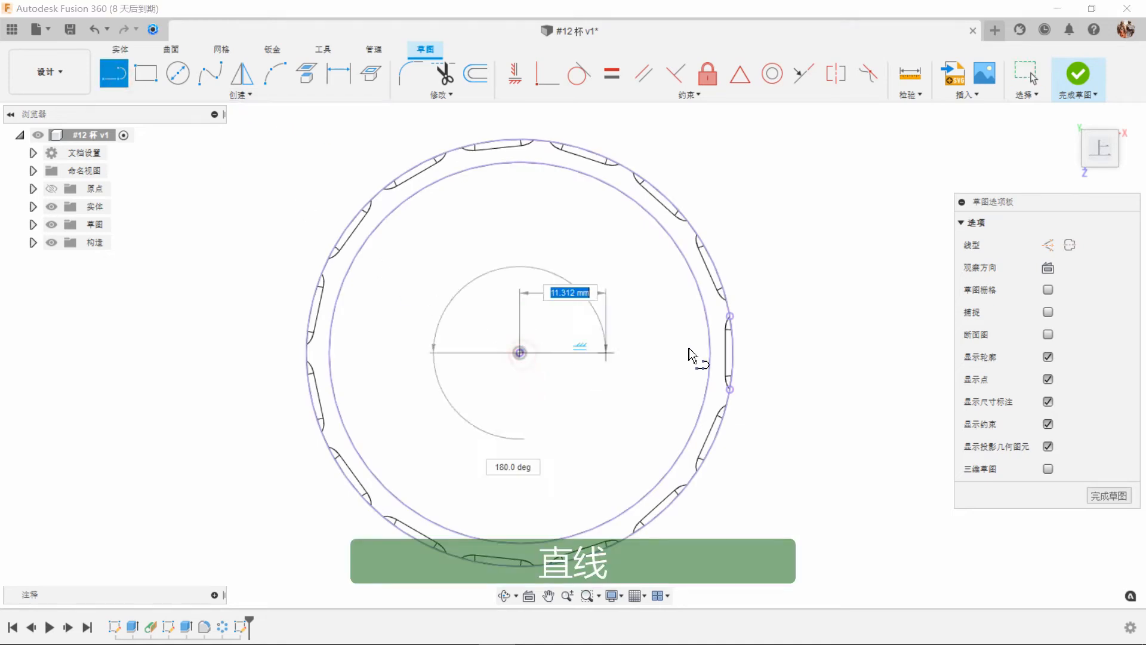
left_click(729, 316)
left_click(520, 352)
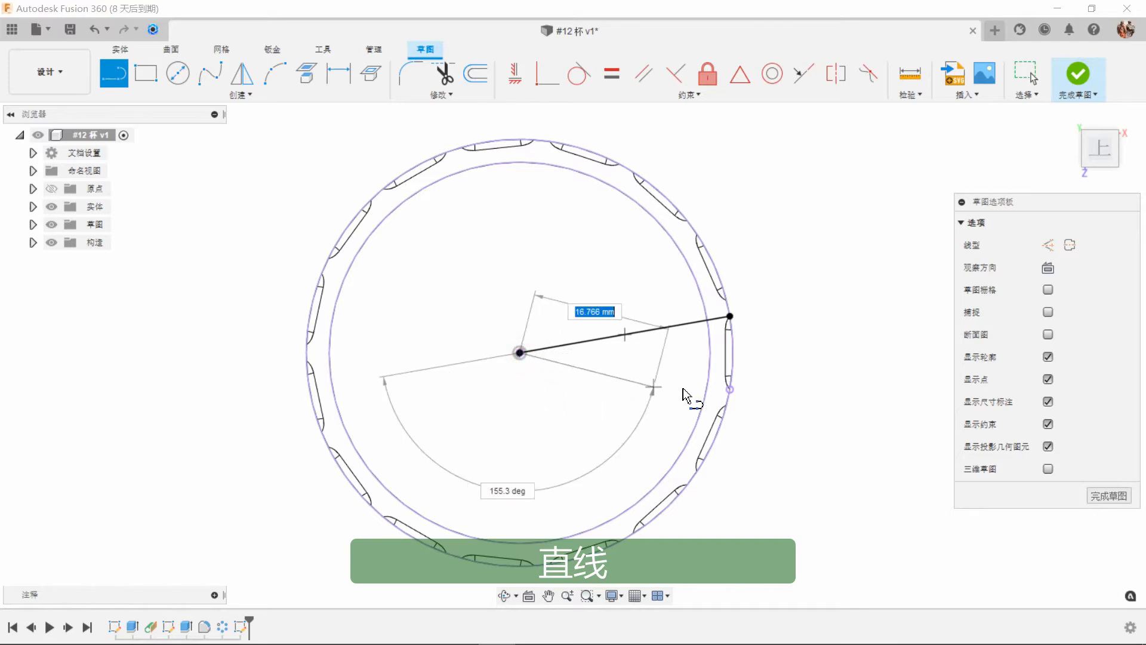
left_click(730, 390)
right_click(730, 390)
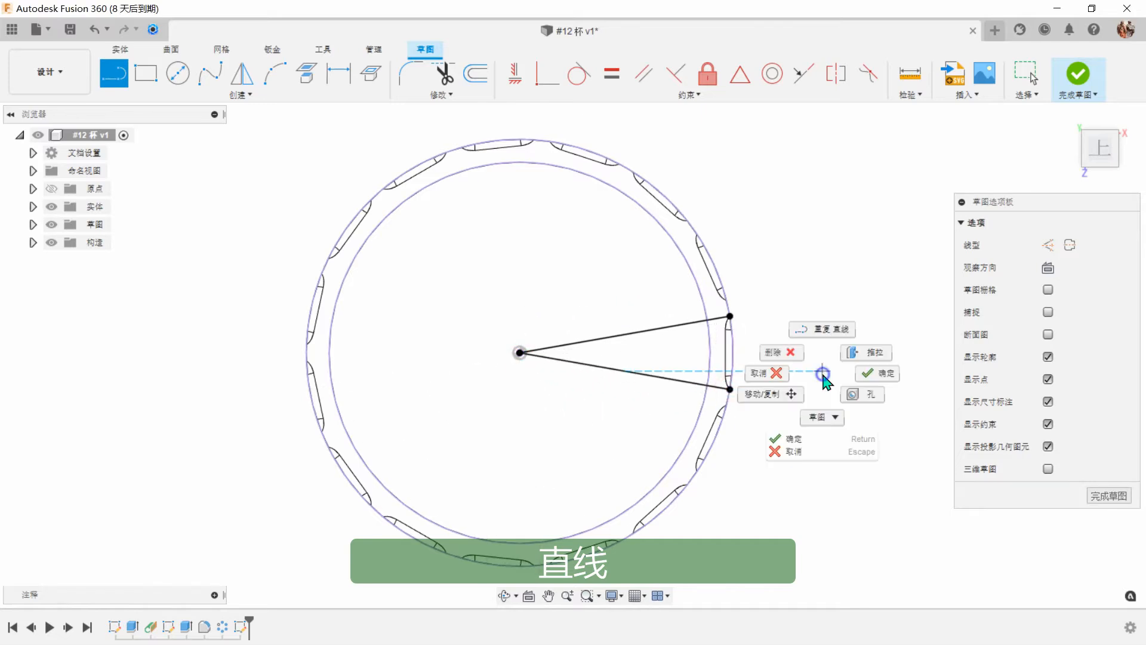
left_click(879, 373)
- Trim both radial lines inside the inner circle so only the segments across the cup wall remain
left_click(457, 81)
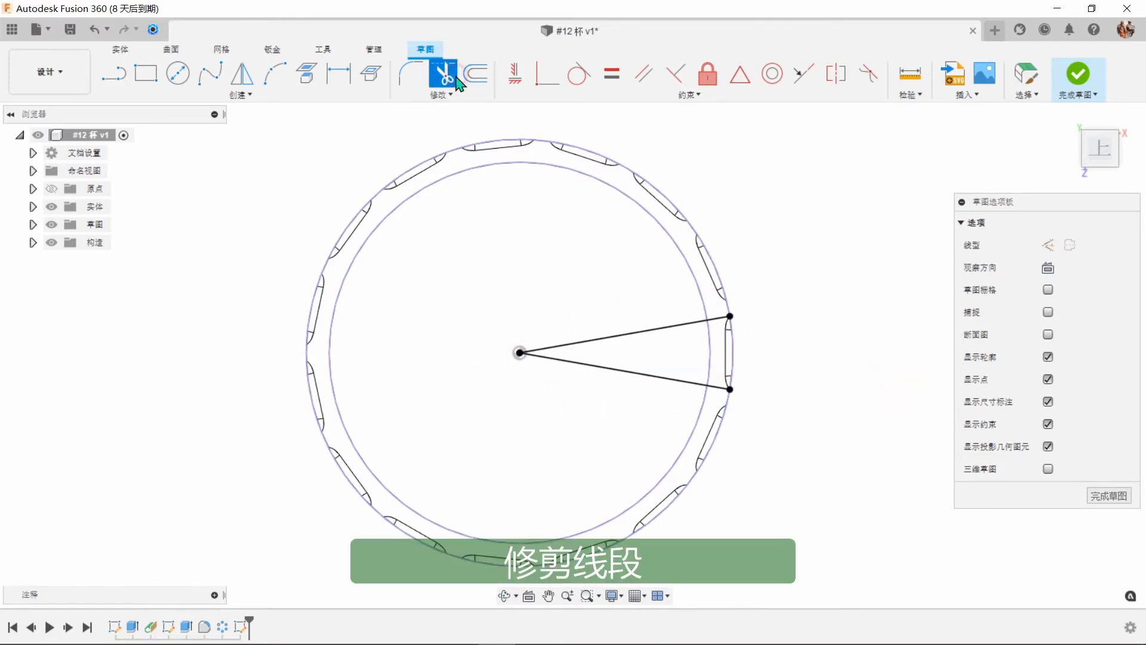
left_click(637, 333)
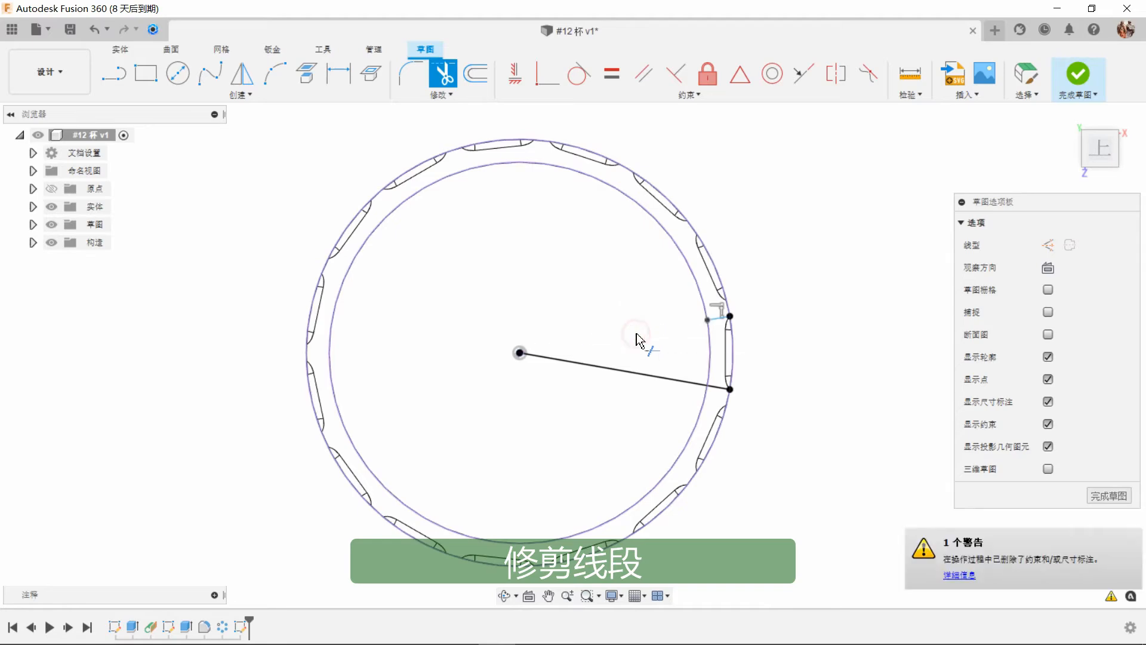
left_click(639, 372)
right_click(769, 239)
left_click(825, 234)
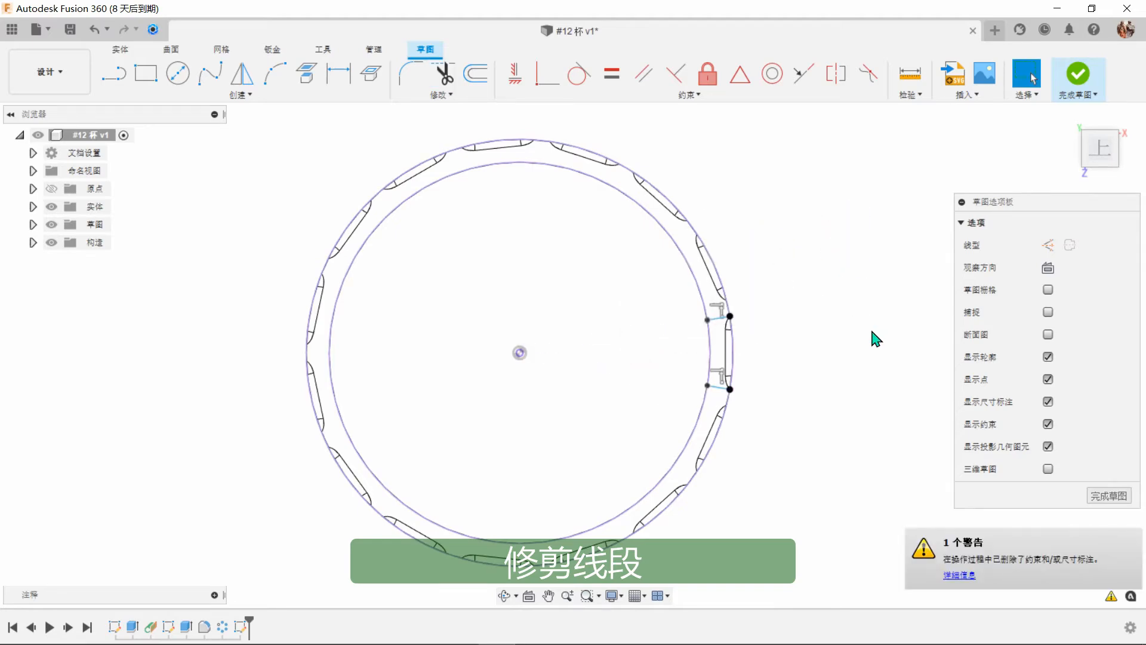
- Set the visual style to Shaded with Visible Edges Only and finish the sketch
middle_click_drag(871, 330, 641, 564, "shift")
left_click(621, 596)
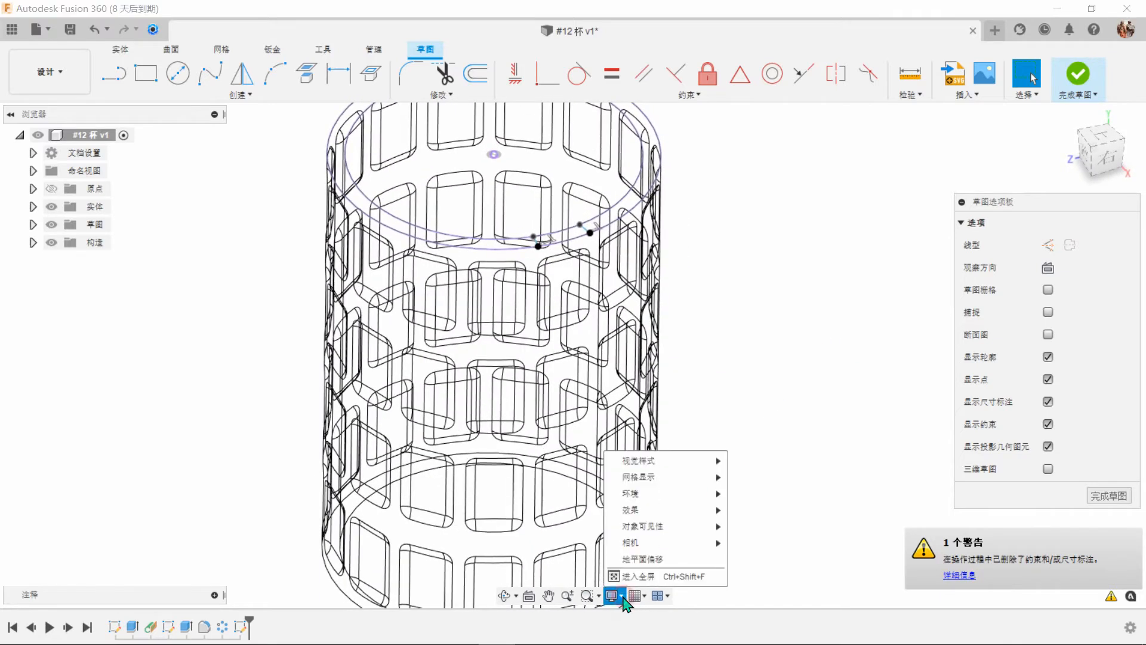
mouse_move(658, 465)
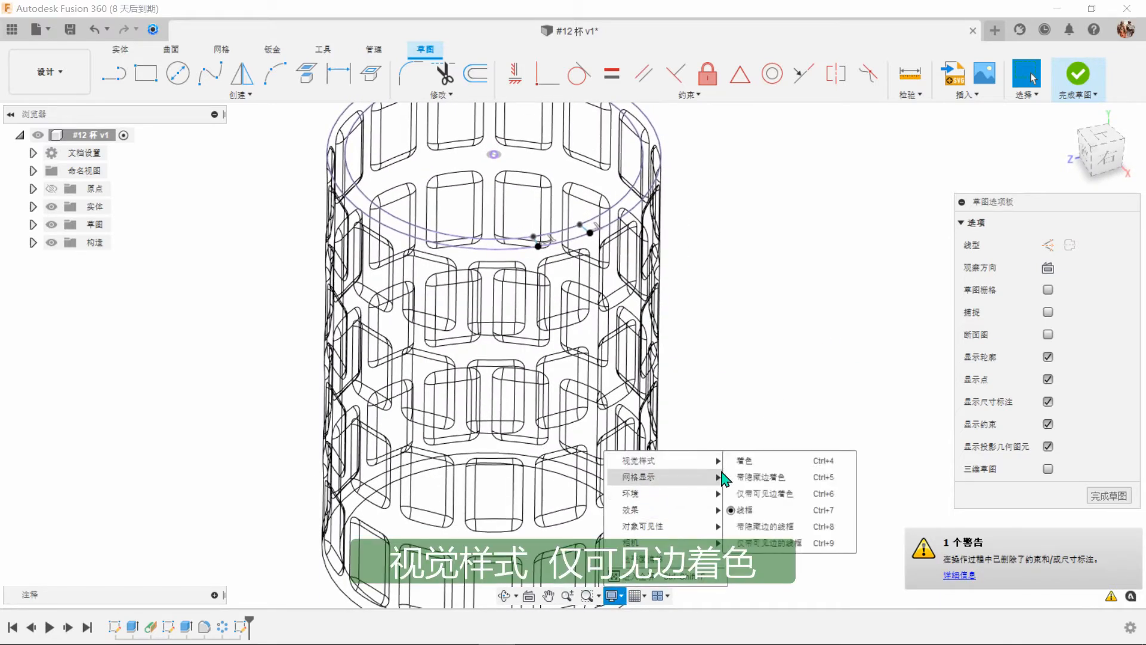
left_click(770, 493)
middle_click_drag(797, 437, 805, 424, "shift")
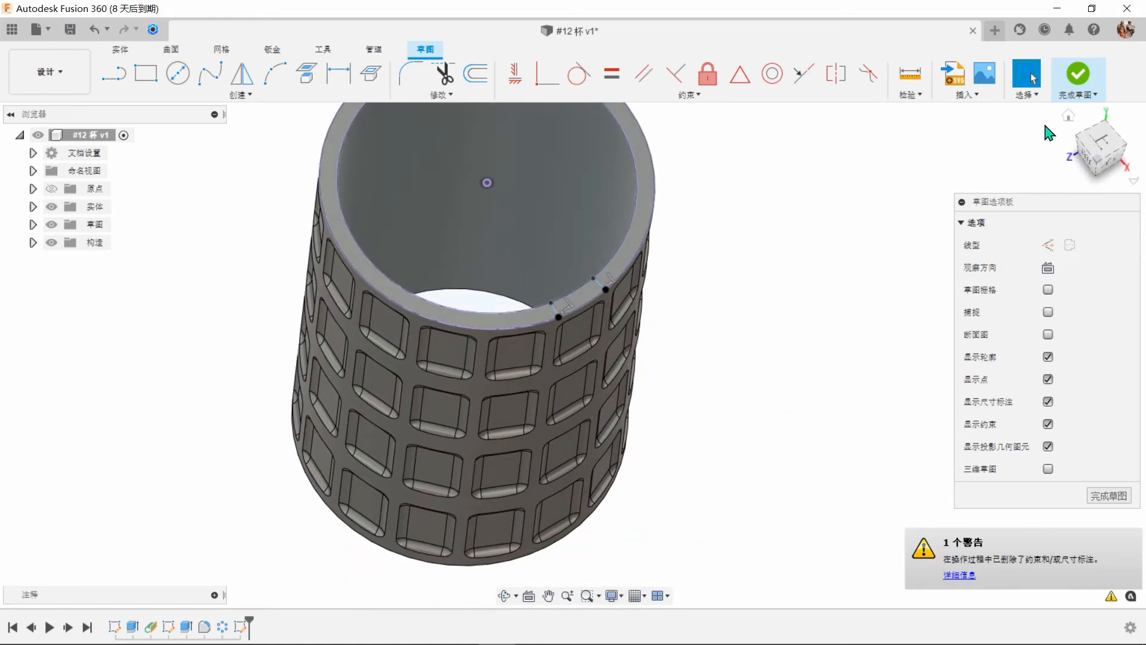
left_click(1077, 83)
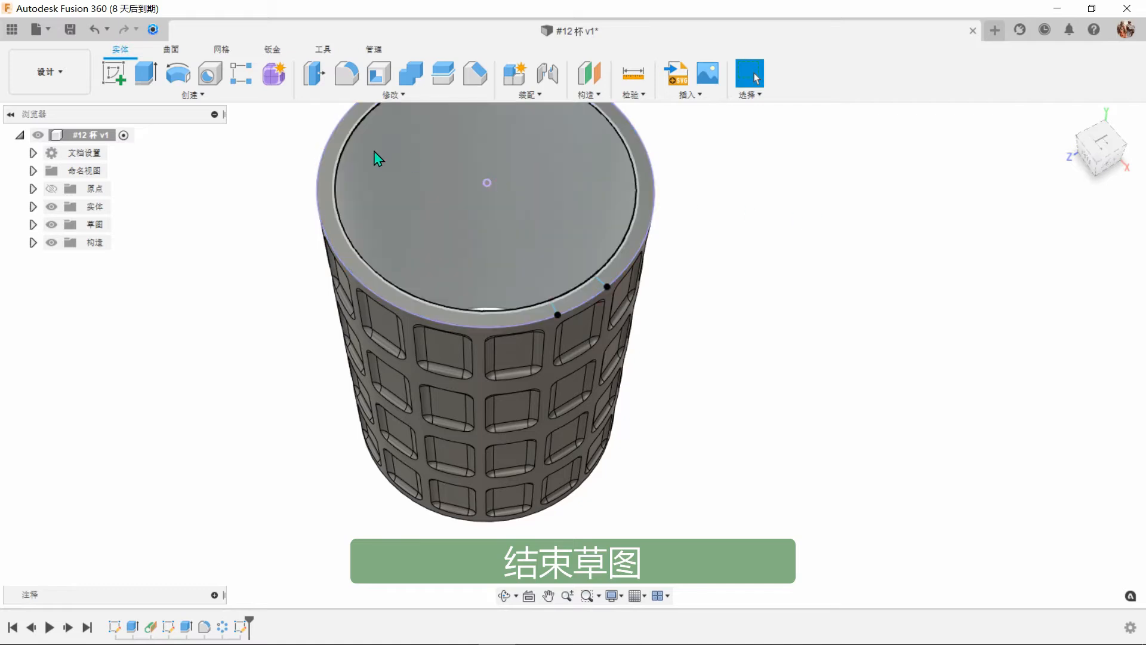
- Extrude the small wall profile at the rim -80 mm to the cup's bottom as a Join, filling in one column of recesses
left_click(146, 74)
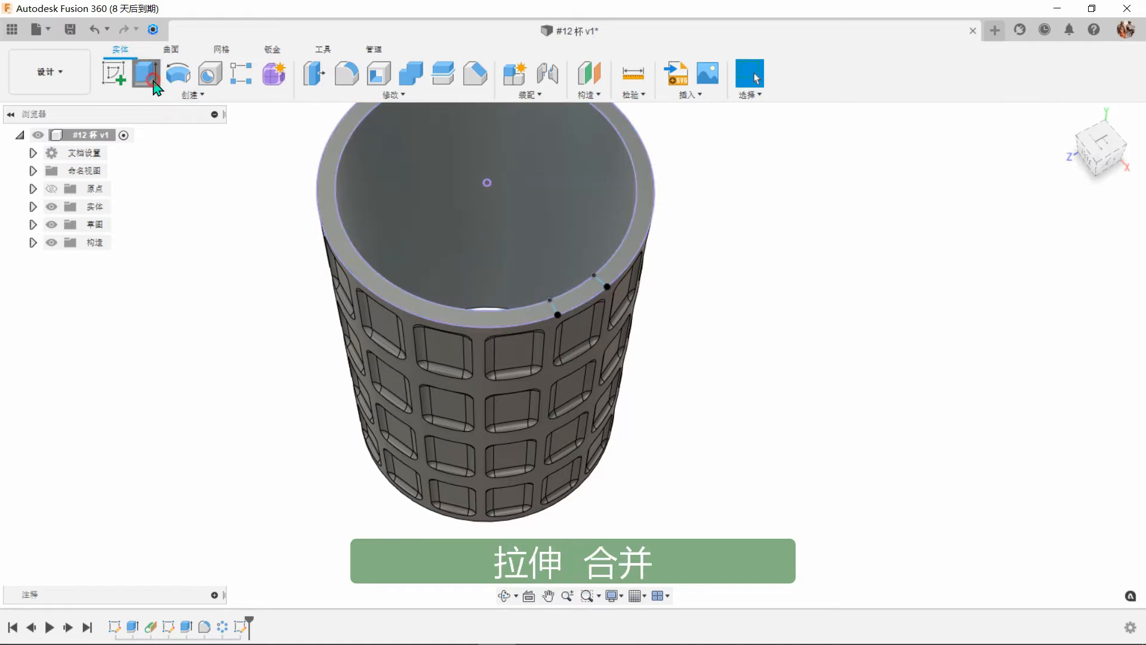
left_click(578, 294)
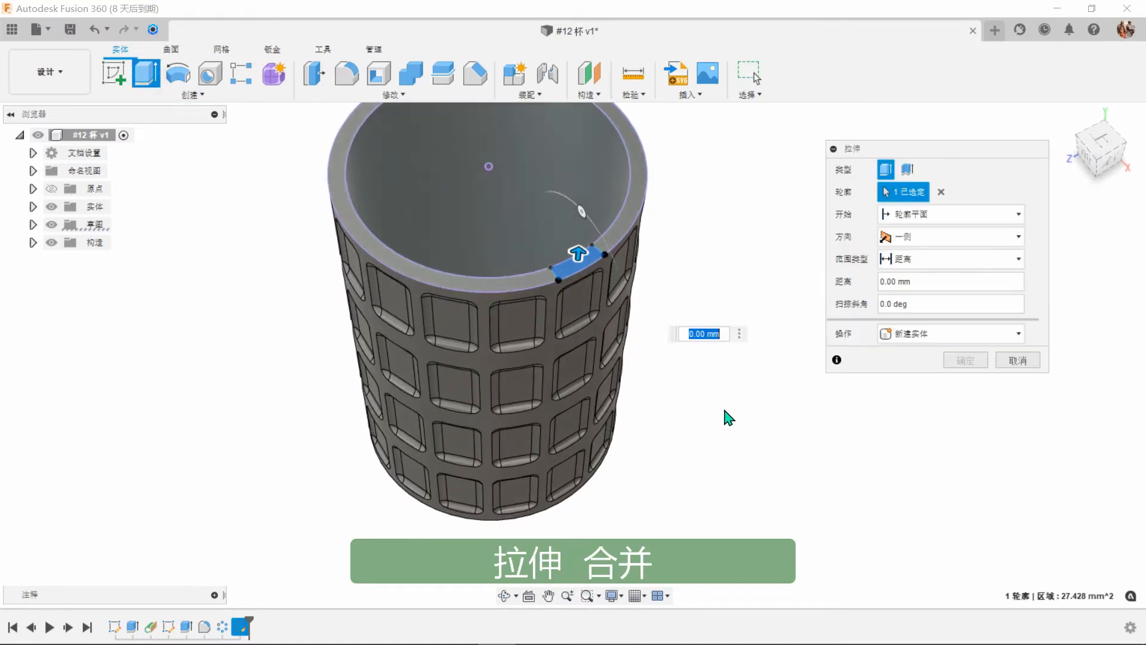
middle_click_drag(729, 414, 637, 338, "shift")
left_click(638, 338)
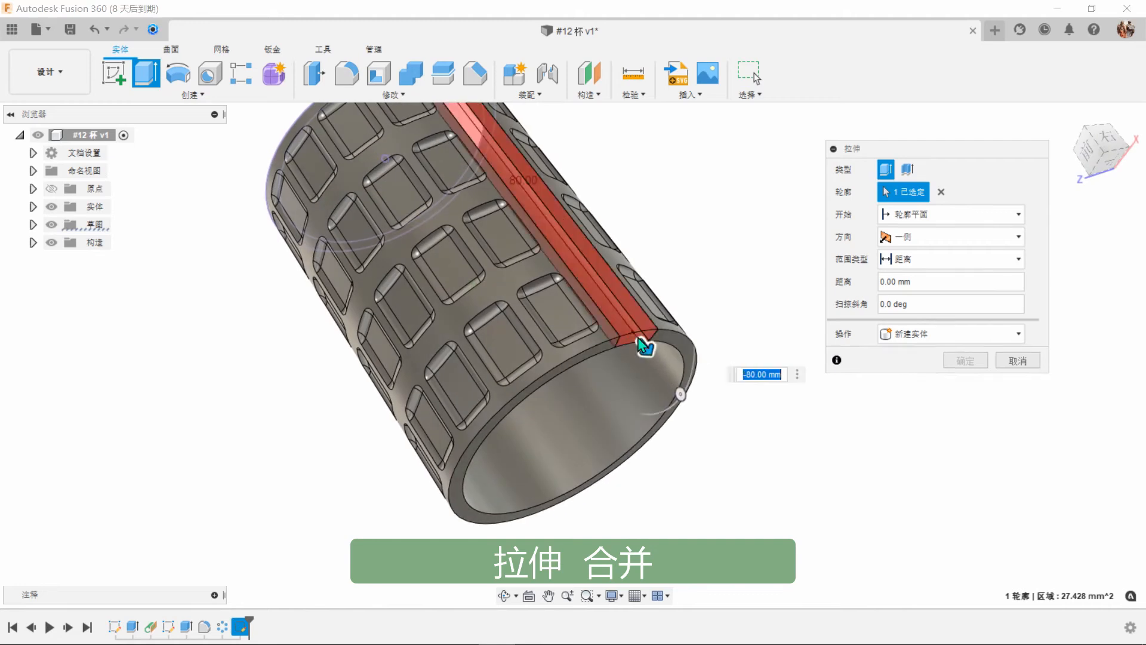
middle_click_drag(769, 416, 811, 423)
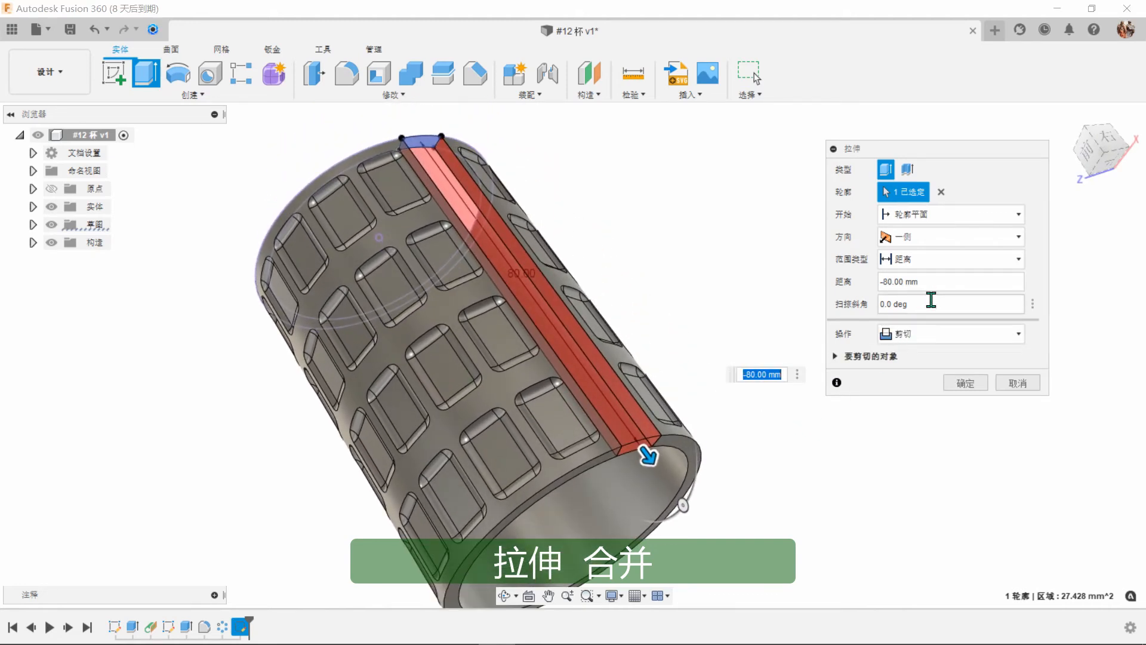
left_click(931, 334)
left_click(930, 353)
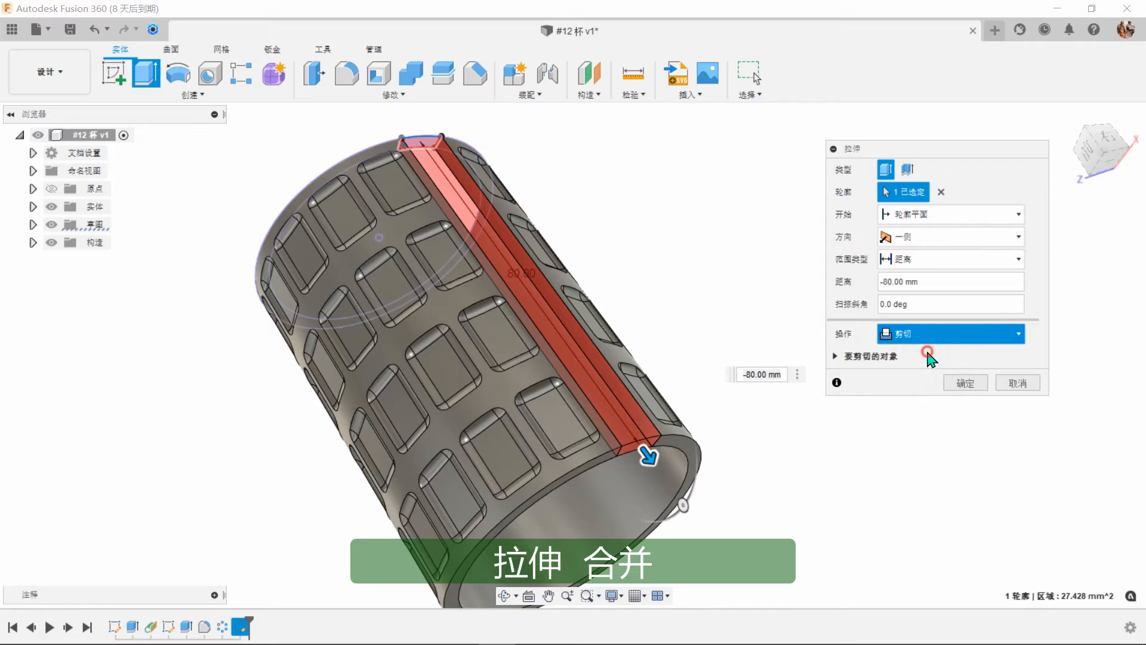
left_click(966, 360)
key("F6")
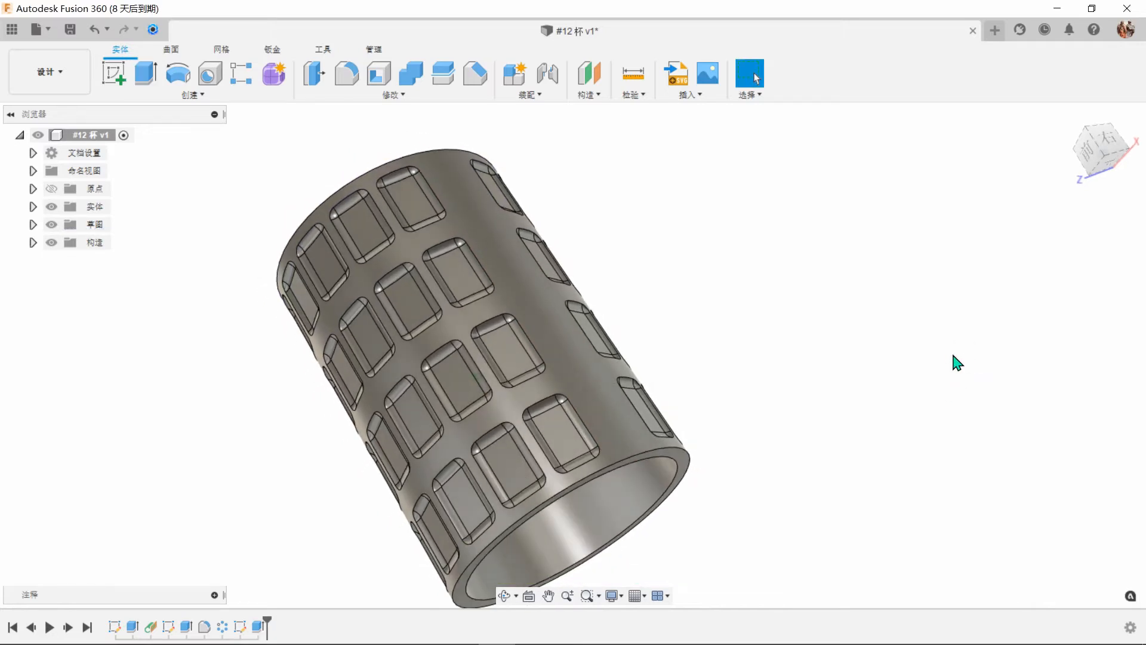
middle_click_drag(958, 363, 890, 389, "shift")
left_click_drag(886, 381, 885, 382, "shift")
middle_click_drag(885, 382, 758, 346, "shift")
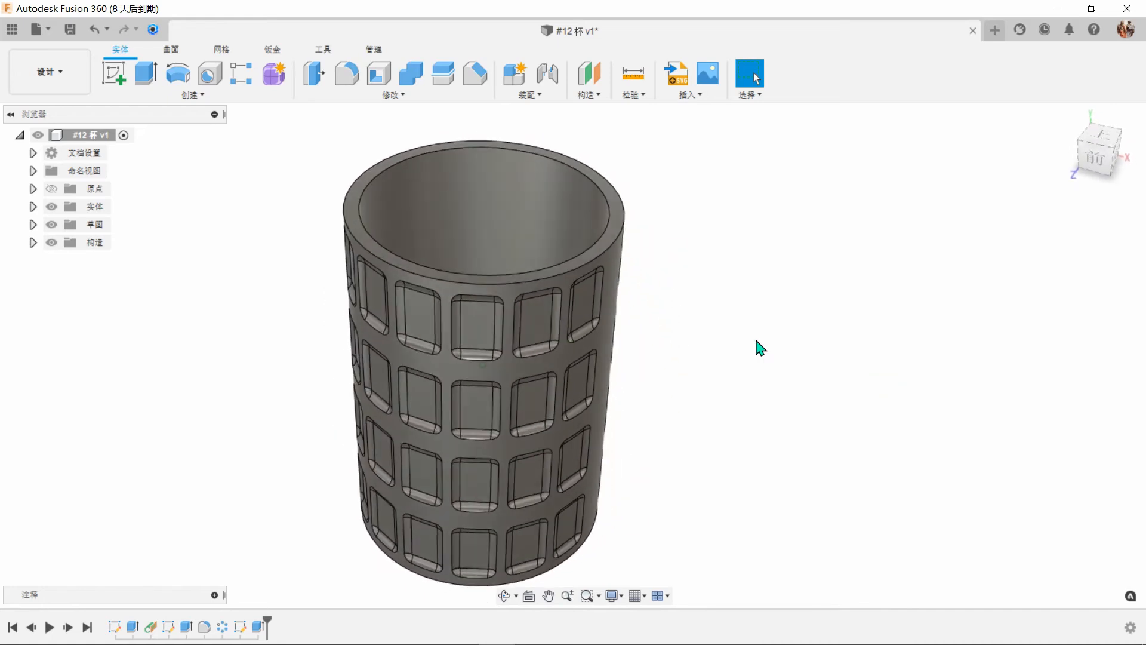
- Create a sketch on the vertical front origin plane and turn on the slice view of the cup
left_click(101, 78)
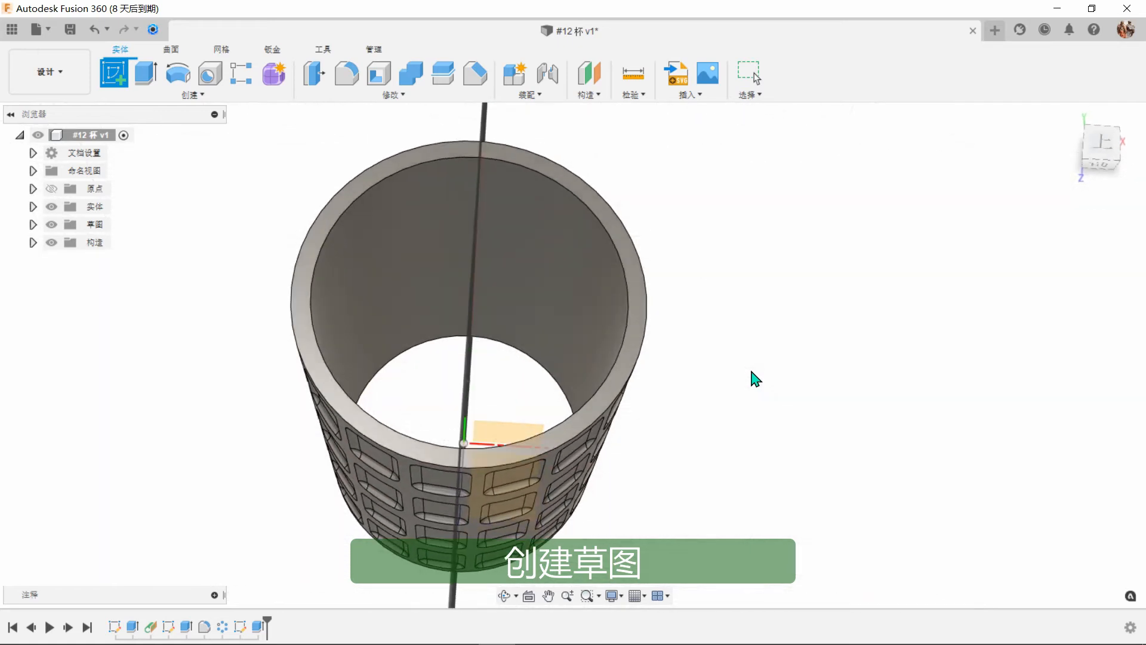
left_click(518, 428)
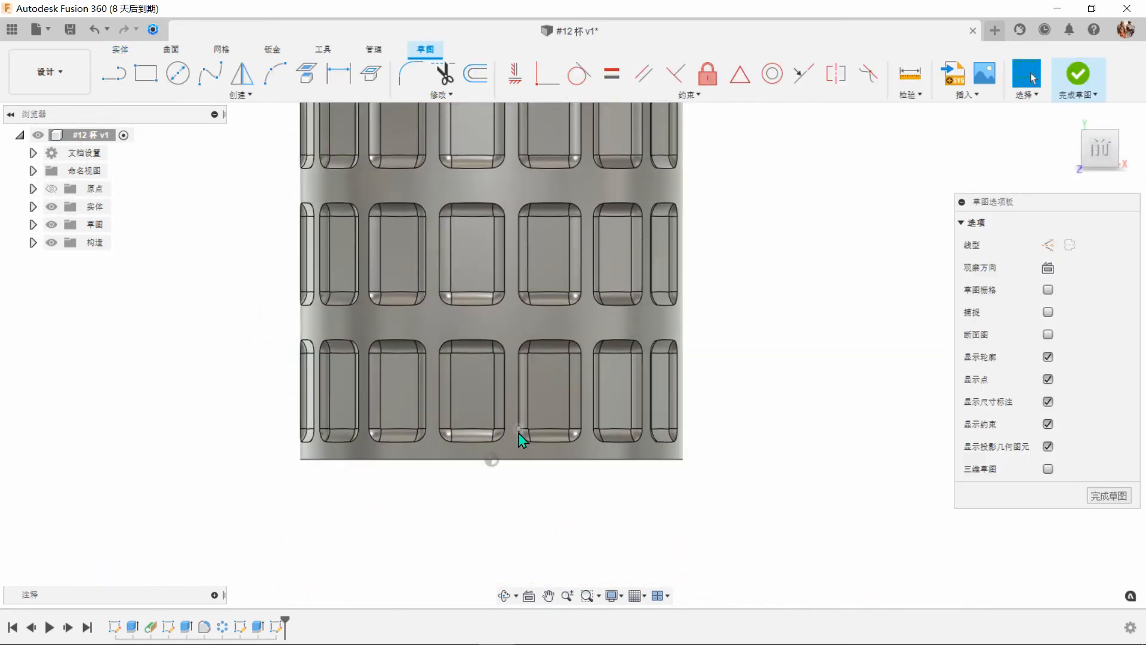
scroll(676, 173, "up", 1)
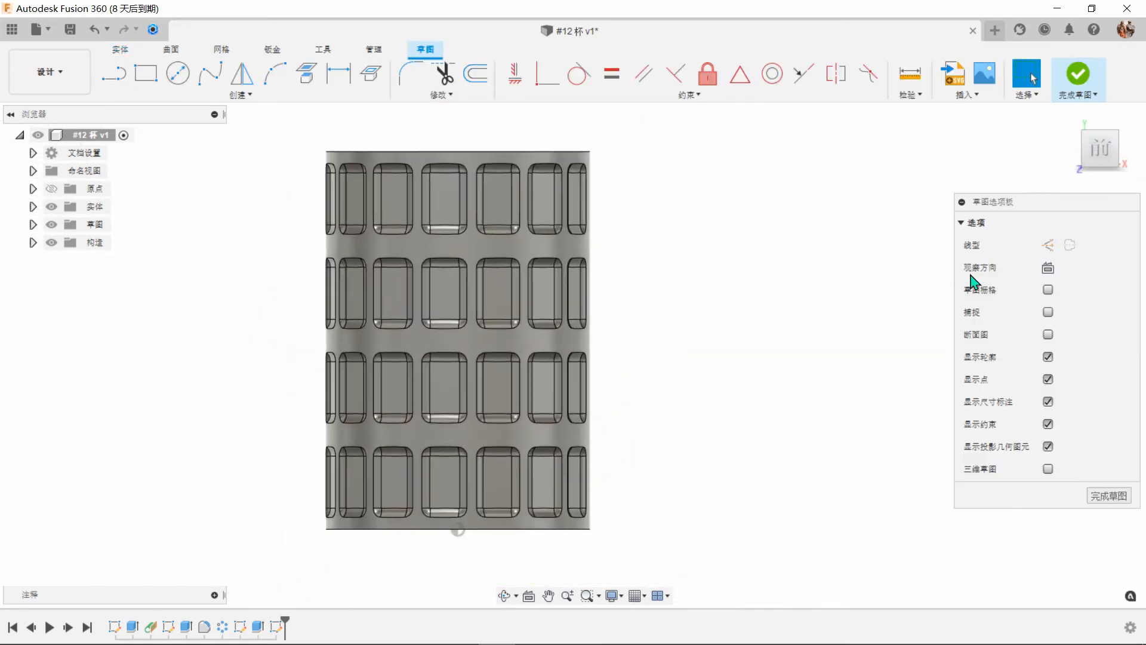
left_click(1048, 334)
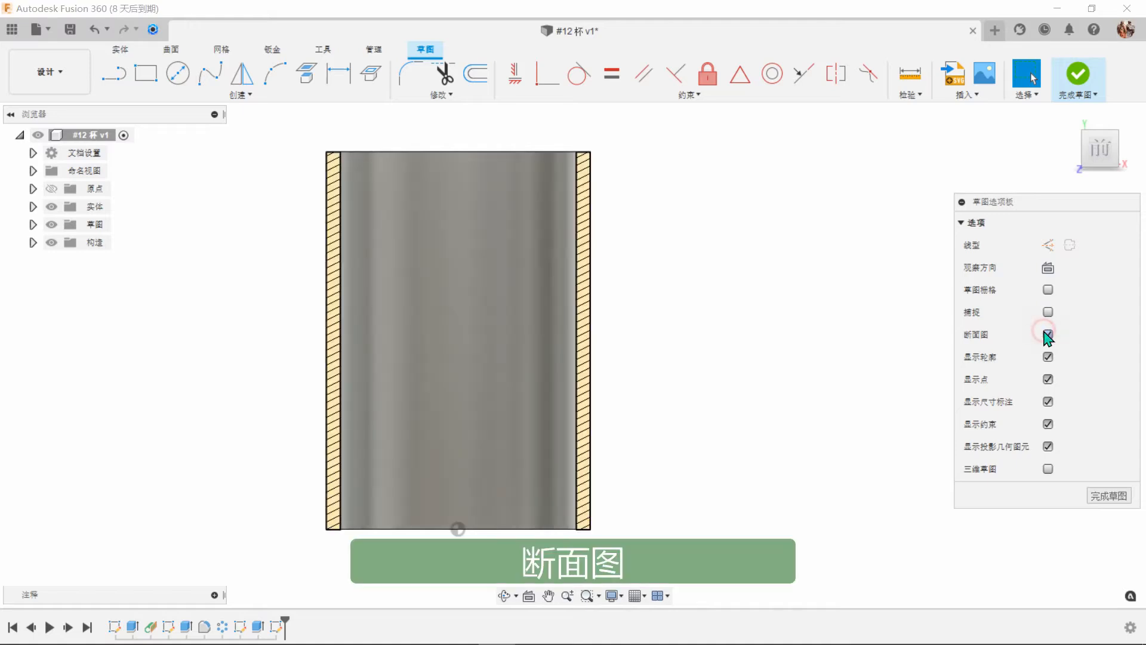
- Project the cup's upper and lower inner circular edges into the sketch
left_click(306, 74)
left_click(567, 152)
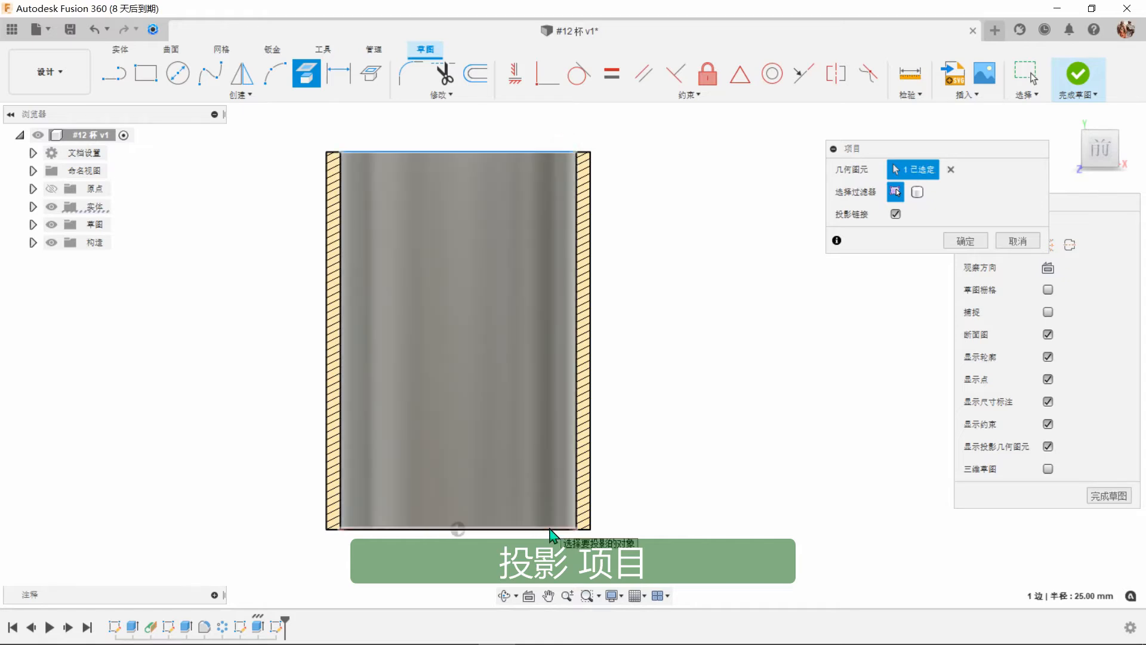
left_click(564, 529)
left_click(966, 241)
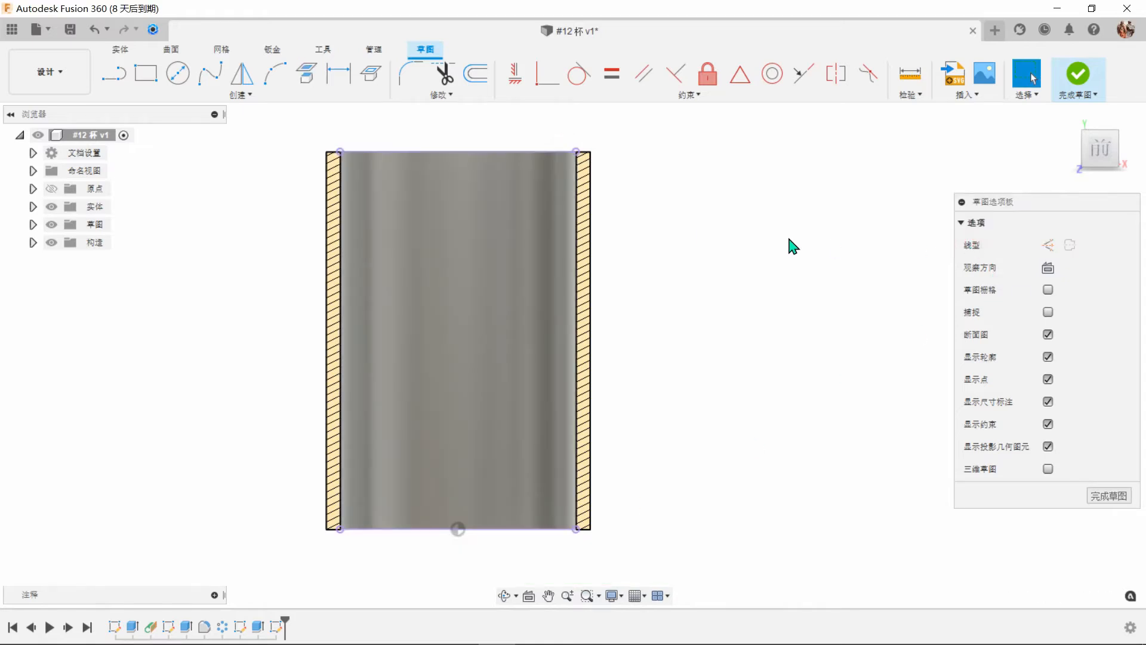
- Draw a vertical line along the cup's inner wall on the handle side, joining the end points of the projected edges
left_click(114, 74)
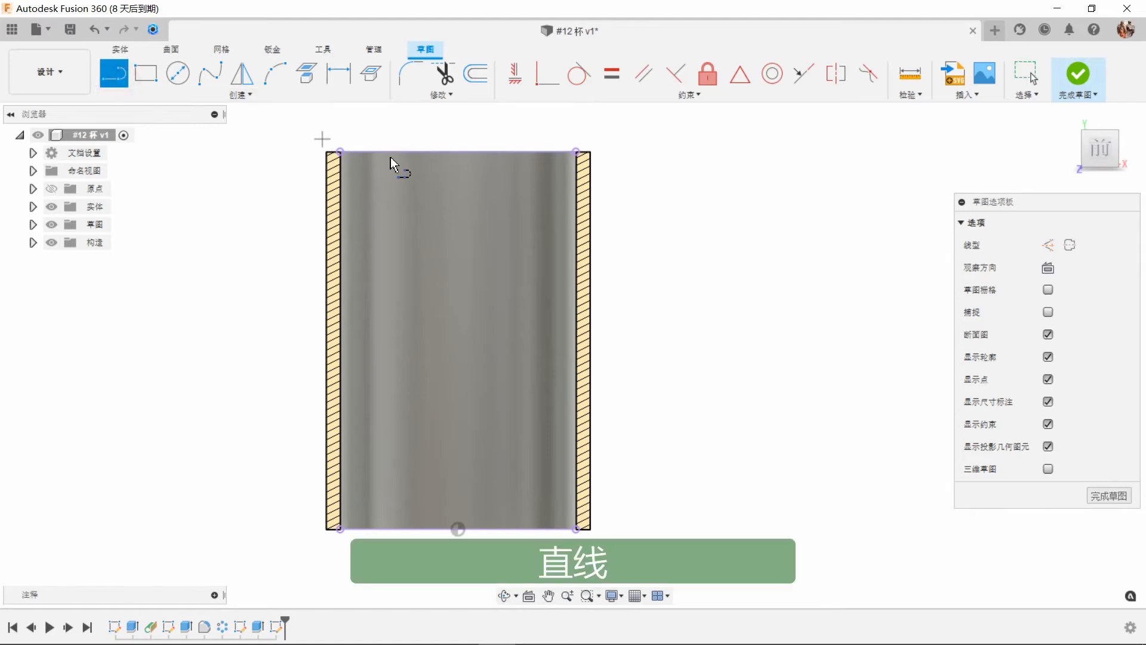
left_click(576, 153)
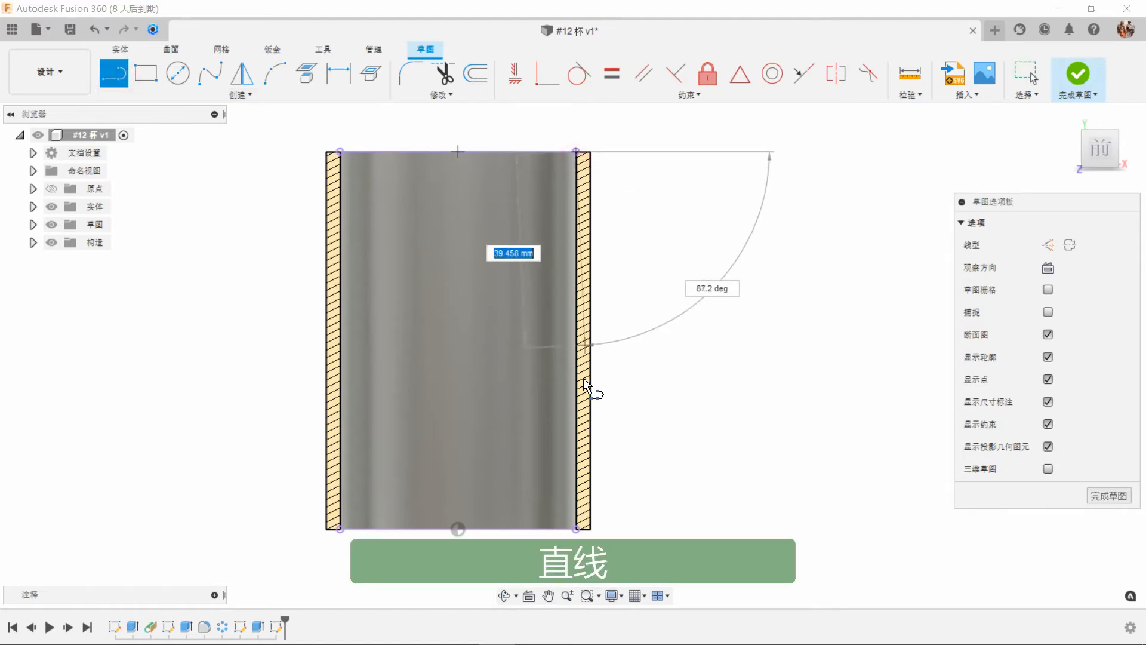
double_click(576, 529)
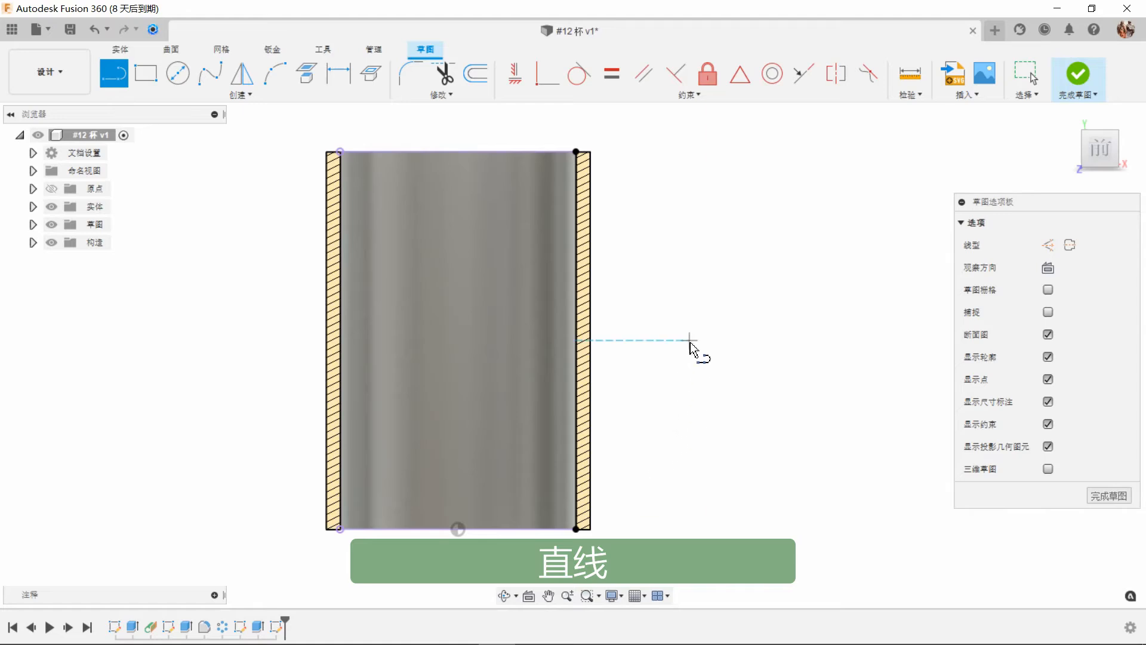
right_click(687, 287)
left_click(745, 284)
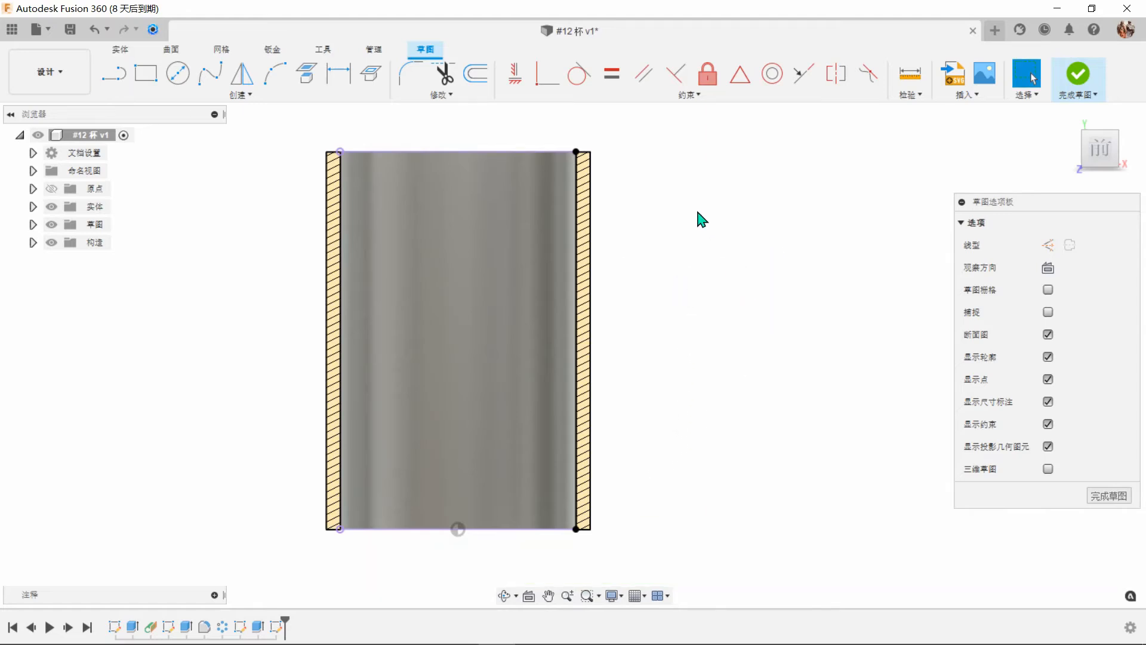
- Draw a two-point rectangle about 27.4 mm wide and 52.4 mm high, extending outward from the inner wall line
scroll(702, 220, "up", 1)
left_click(146, 73)
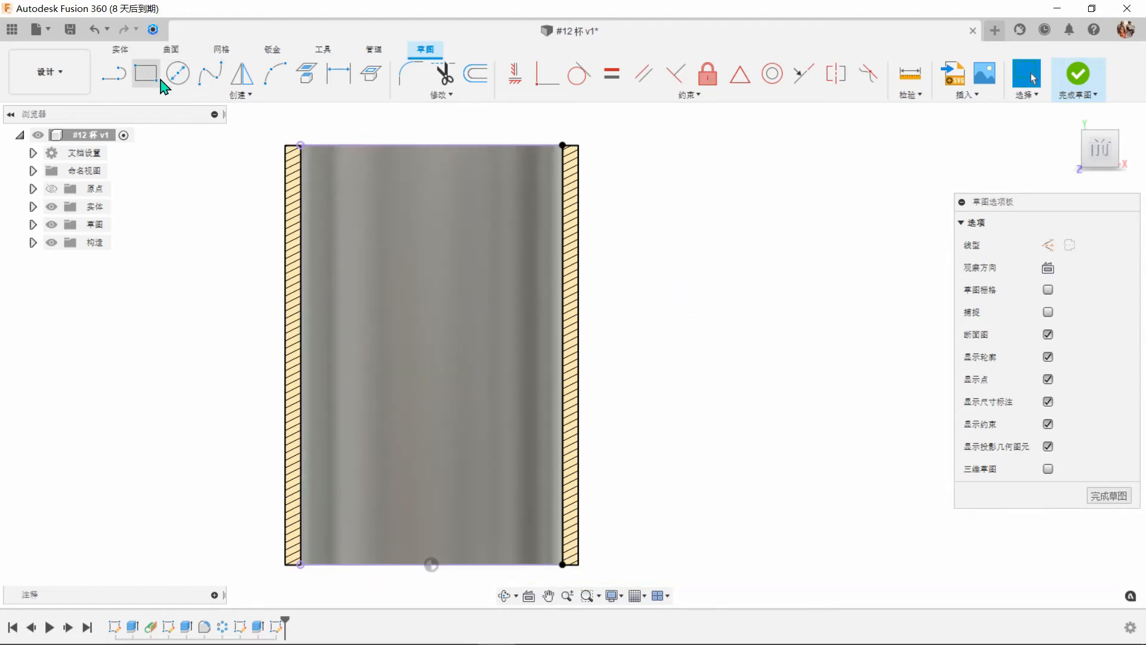
left_click(563, 221)
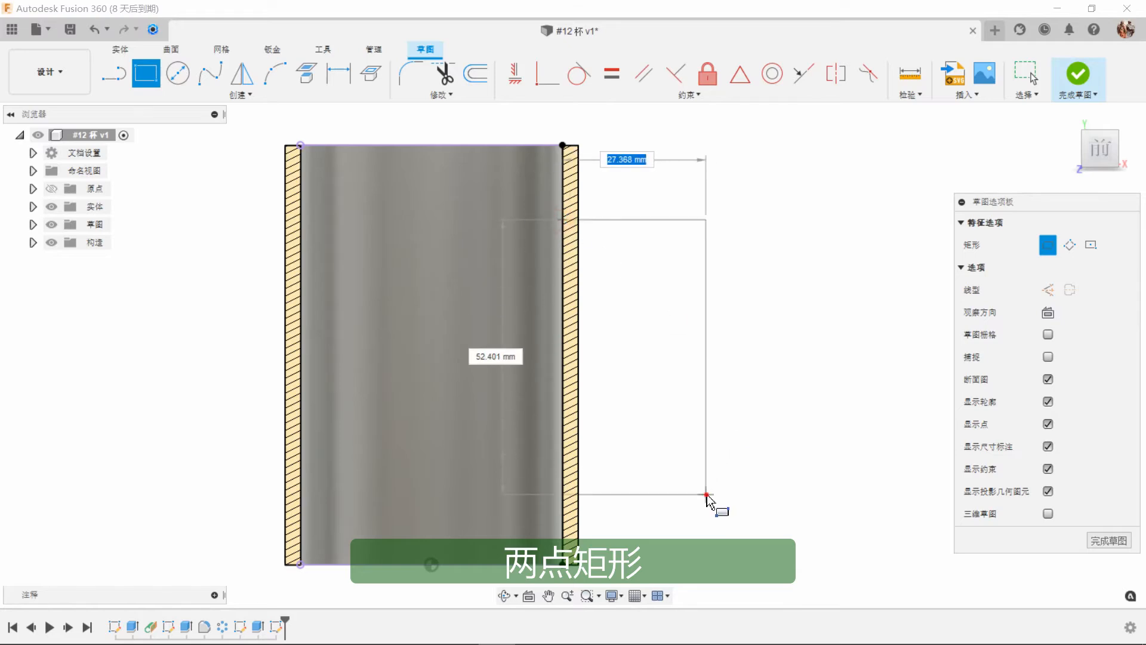
left_click(706, 495)
right_click(751, 383)
left_click(814, 386)
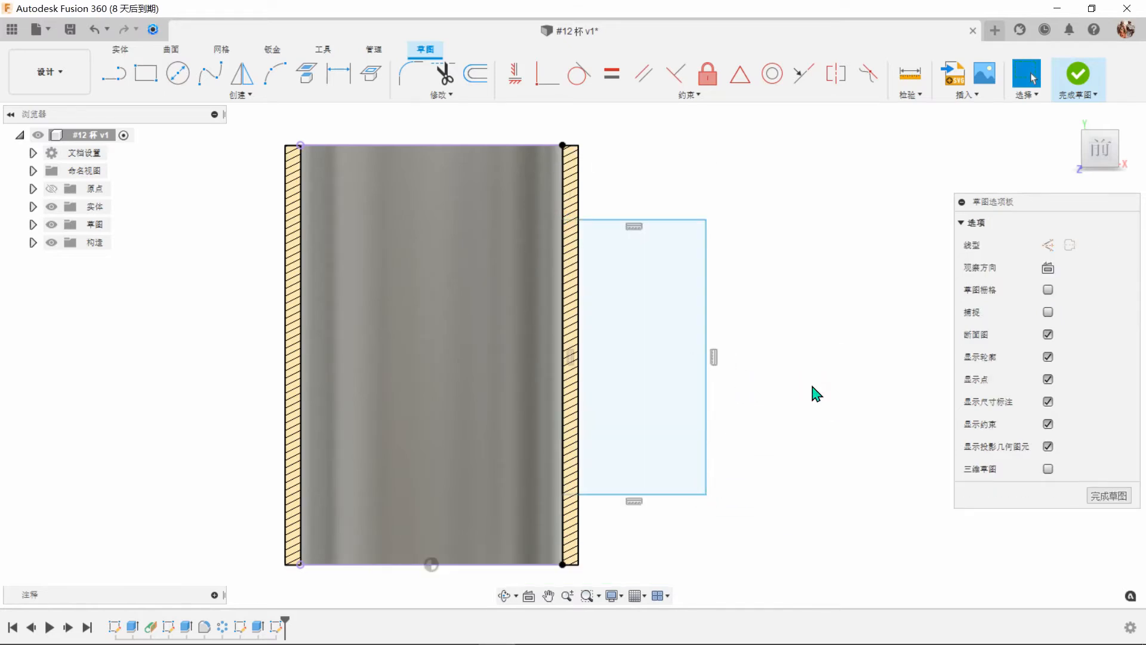
- Dimension the handle rectangle to 58 mm high and 26 mm wide
left_click(340, 77)
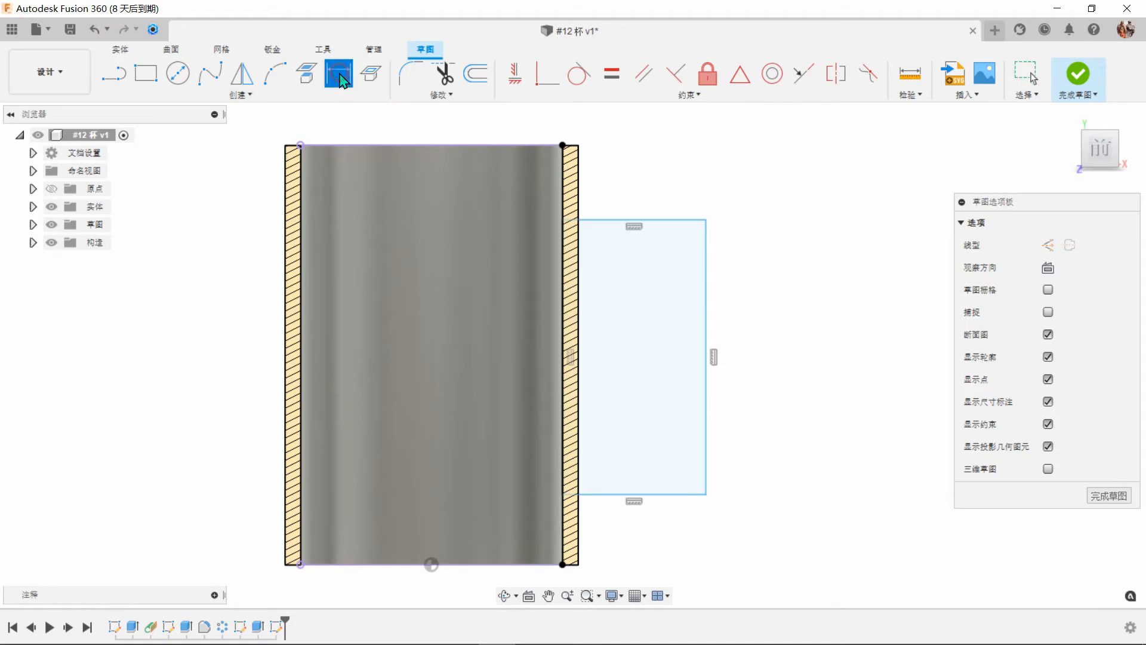
left_click(707, 327)
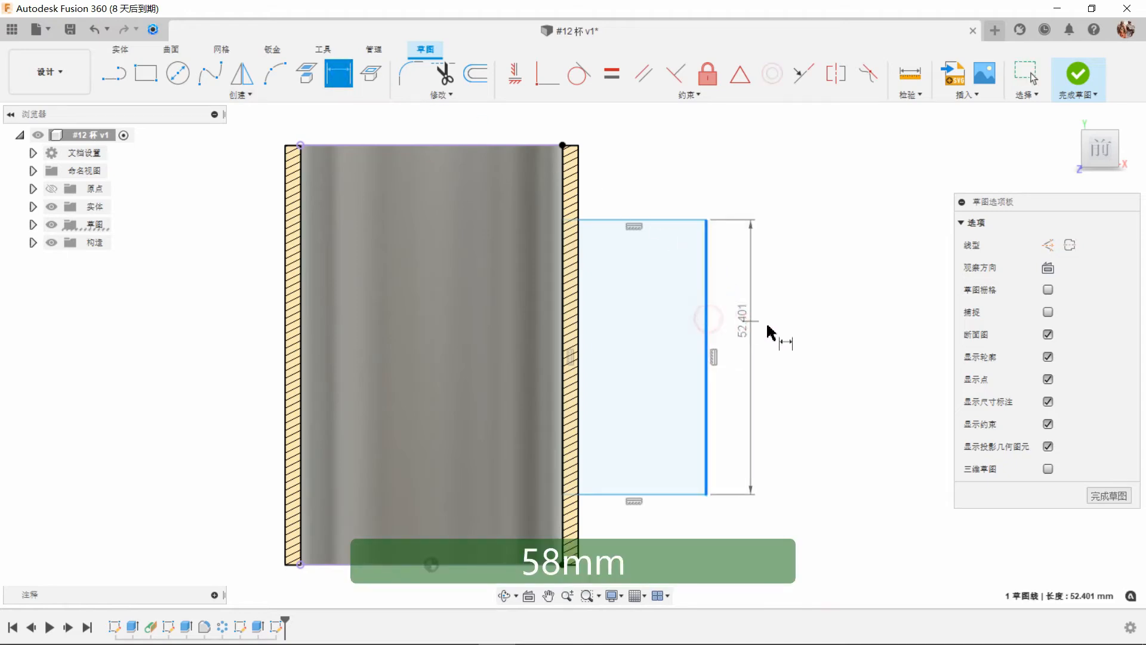
left_click(794, 344)
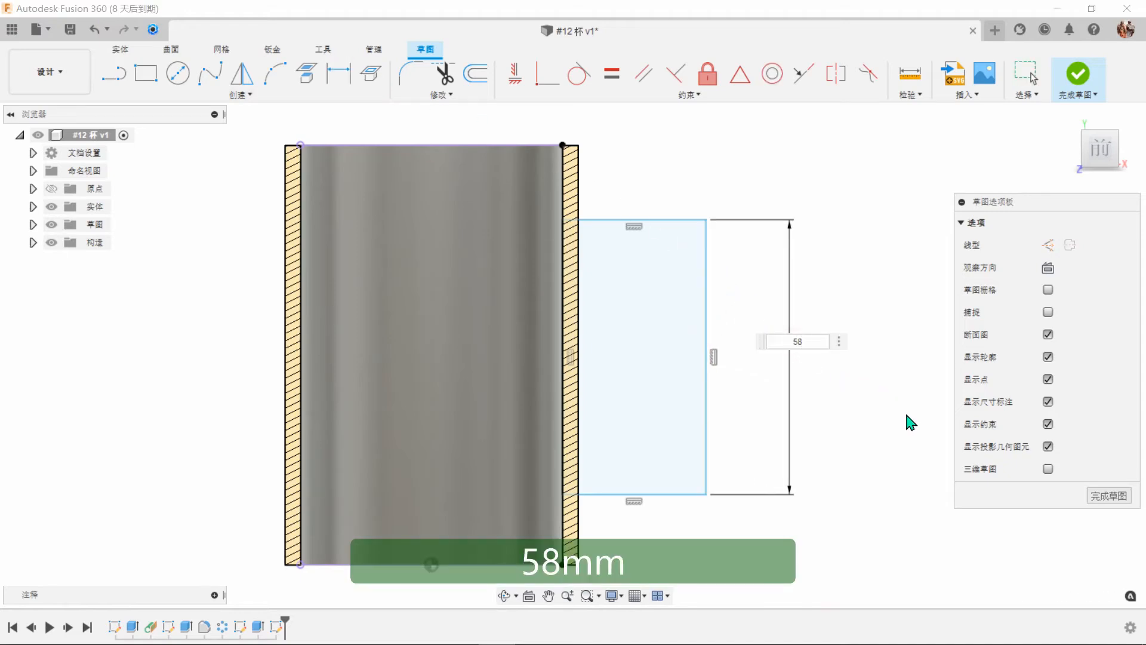
type("58")
key("Return")
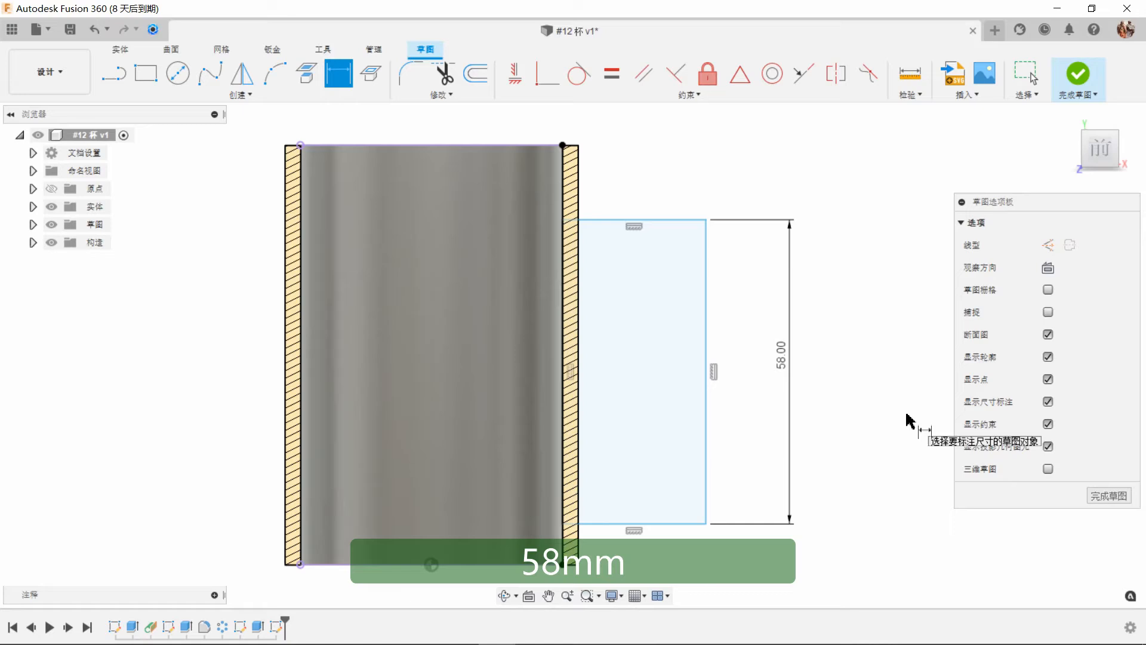
left_click(655, 222)
left_click(665, 142)
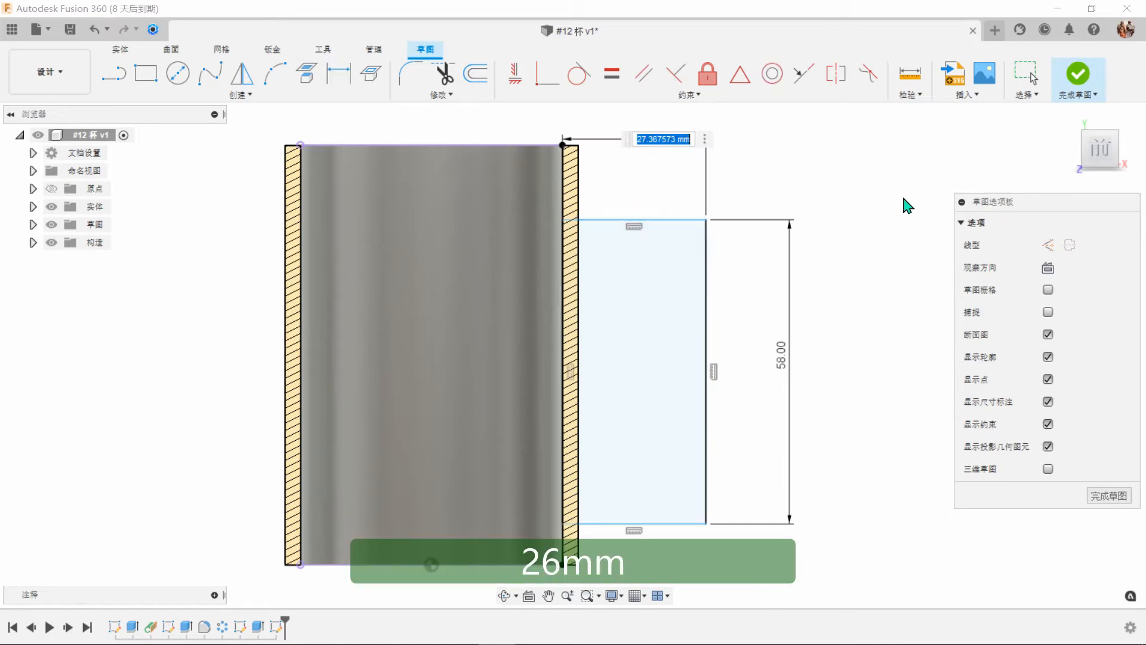
key("Return")
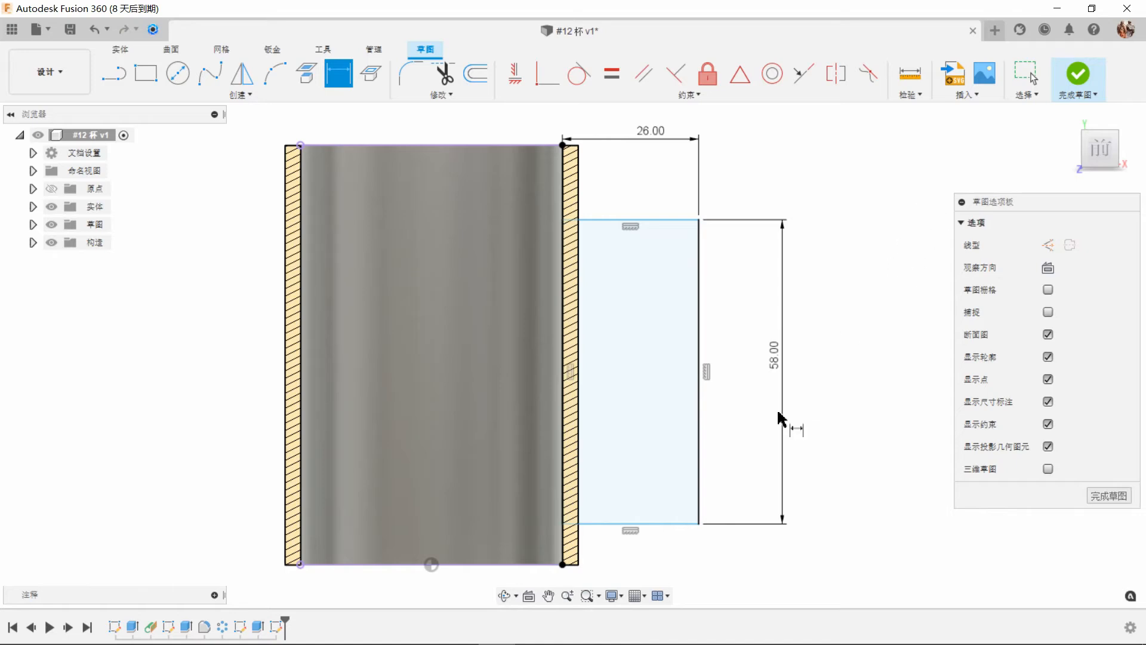
- Dimension the rectangle's lower edge 12 mm above the cup's bottom
left_click(655, 525)
left_click(558, 566)
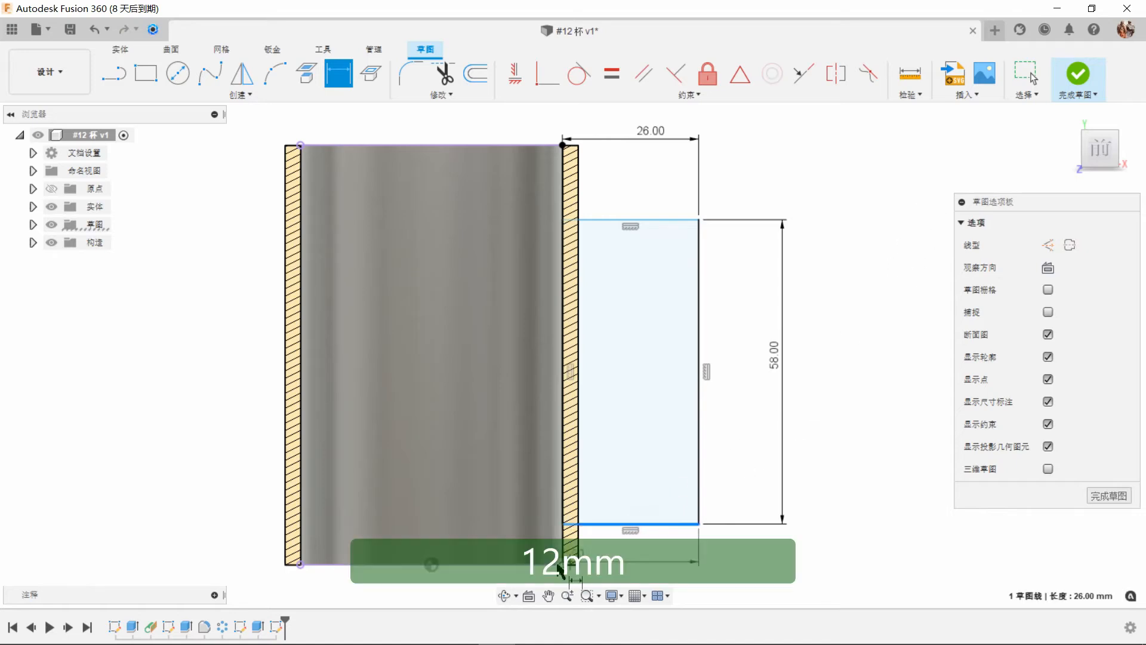
left_click(889, 493)
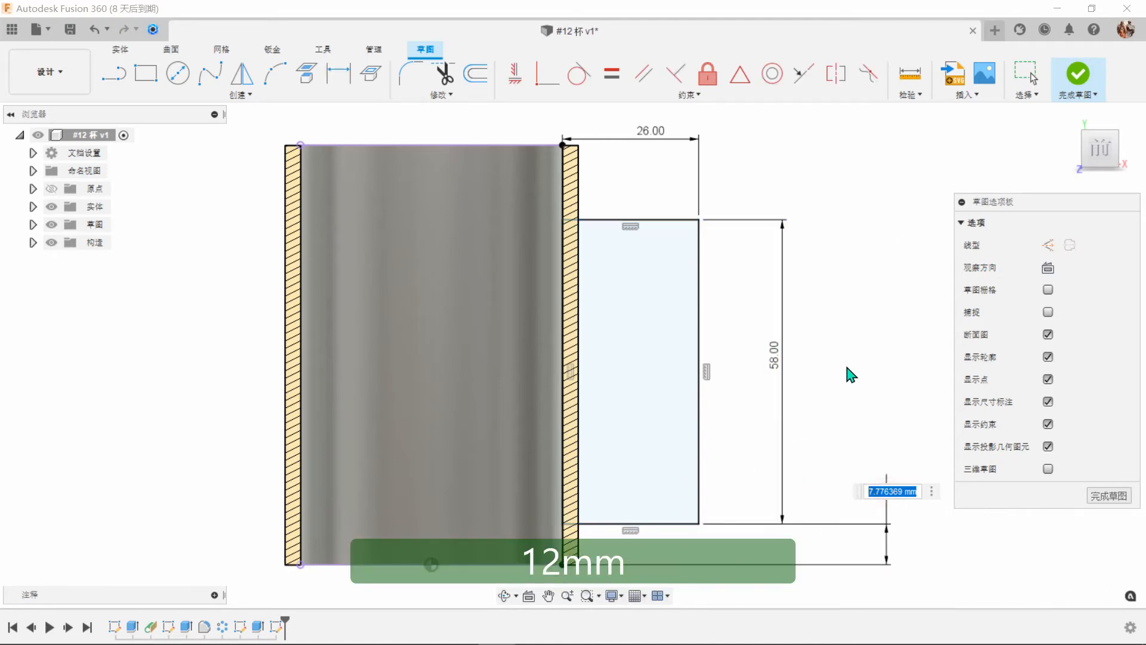
key("Return")
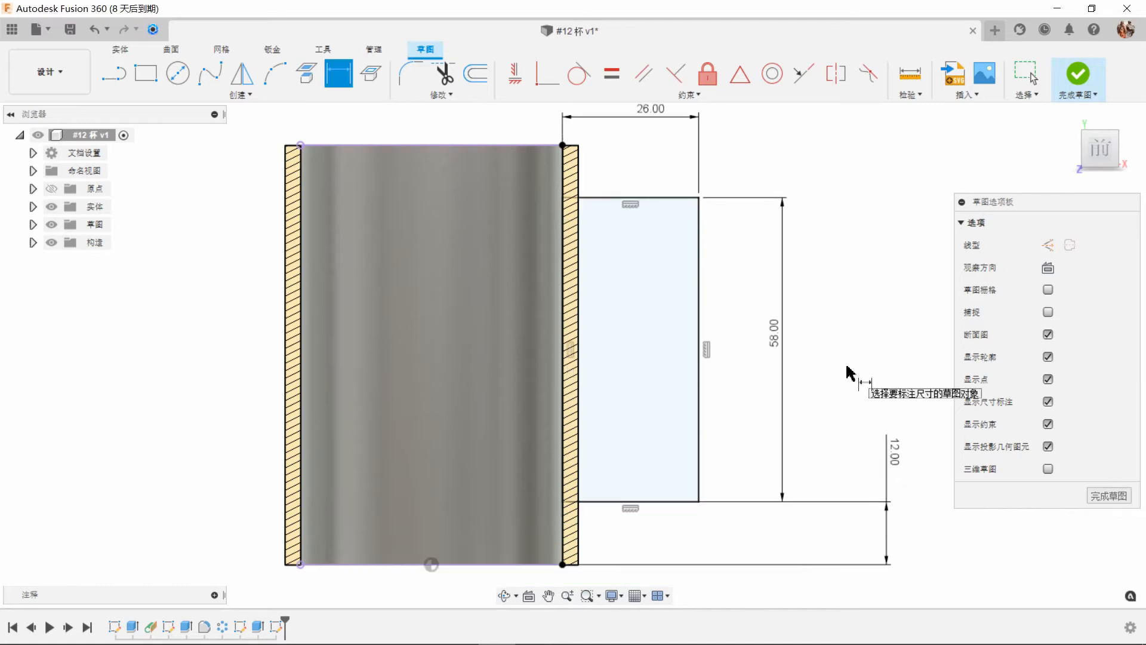
- Fillet the rectangle's two outer corners with an 8 mm radius and finish the sketch
left_click(411, 74)
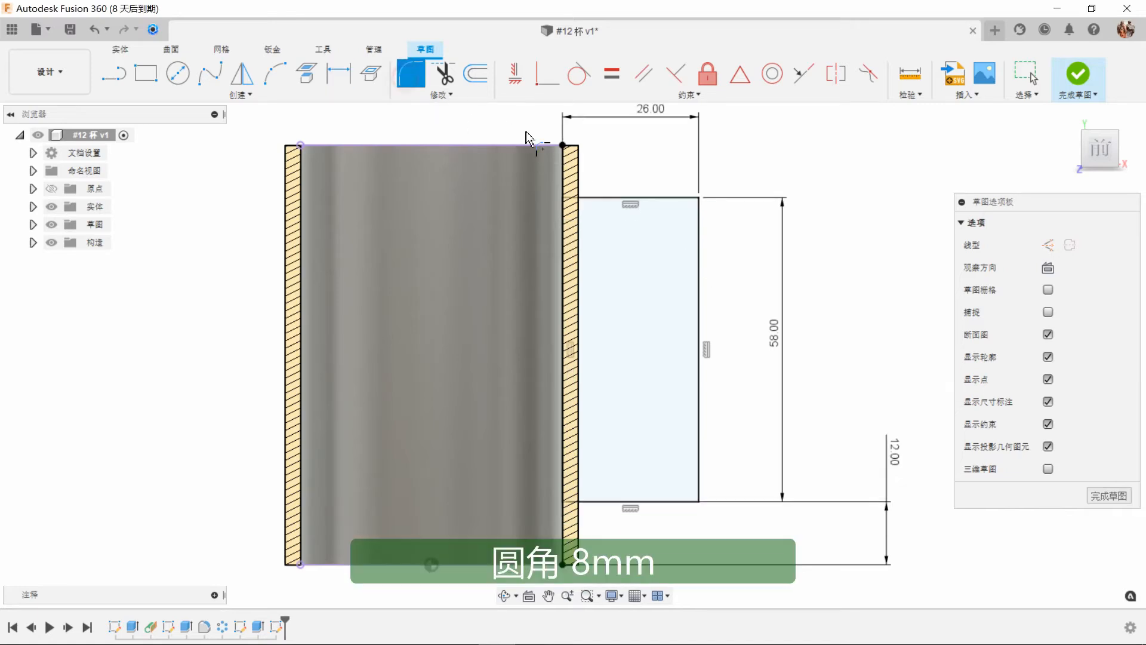
left_click(700, 198)
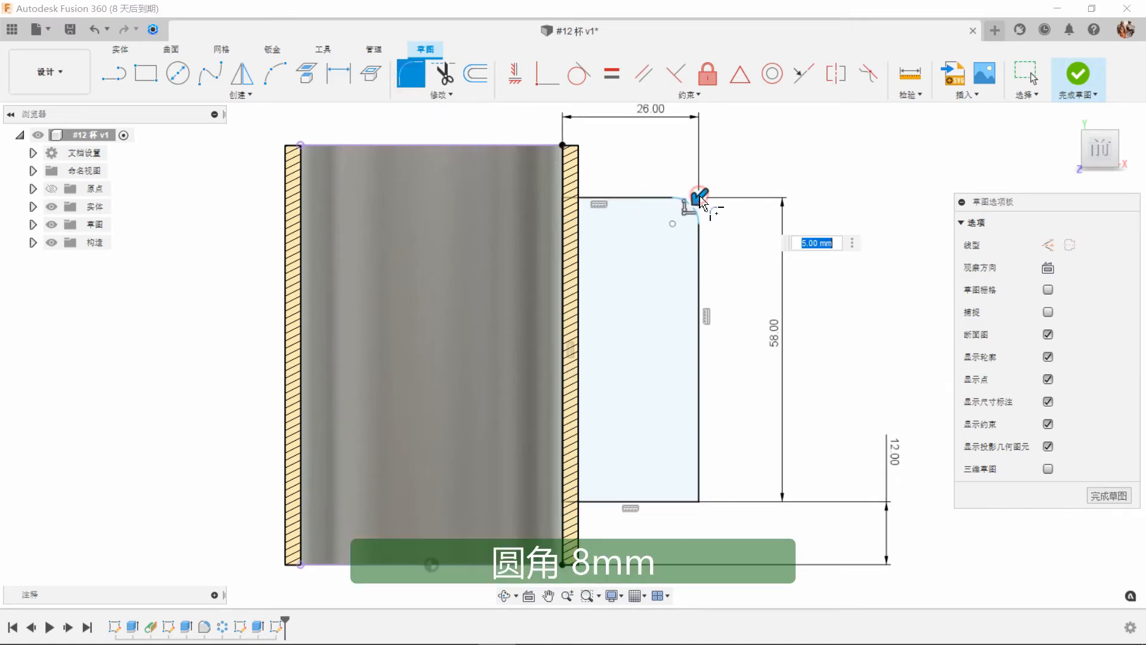
left_click(699, 503)
type("8")
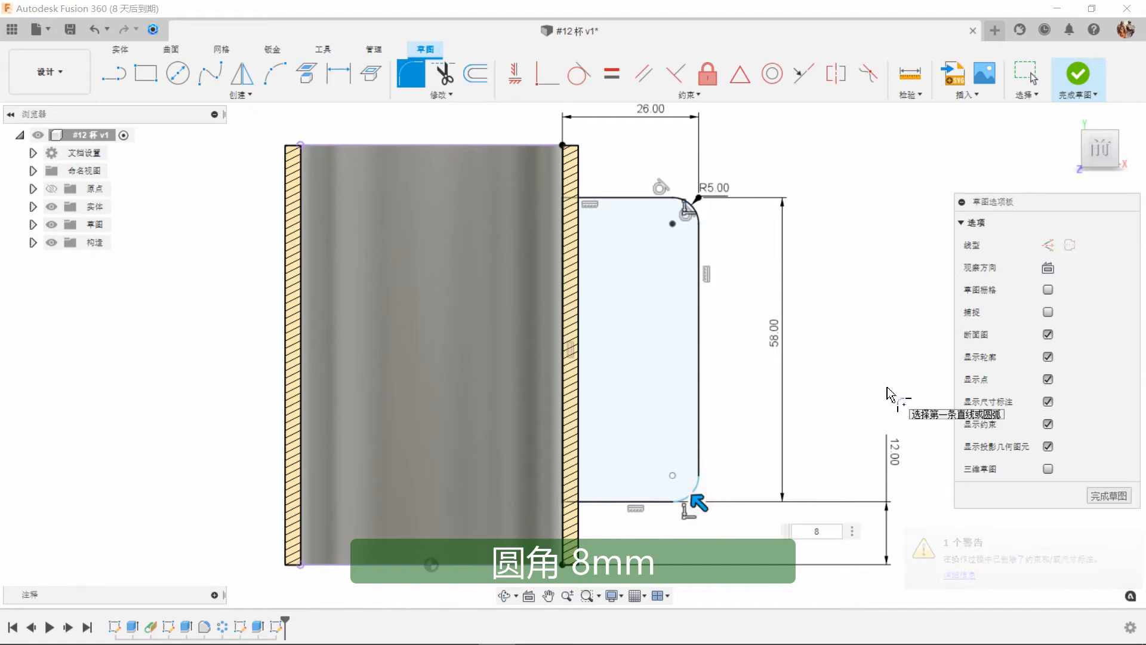
right_click(833, 304)
left_click(867, 306)
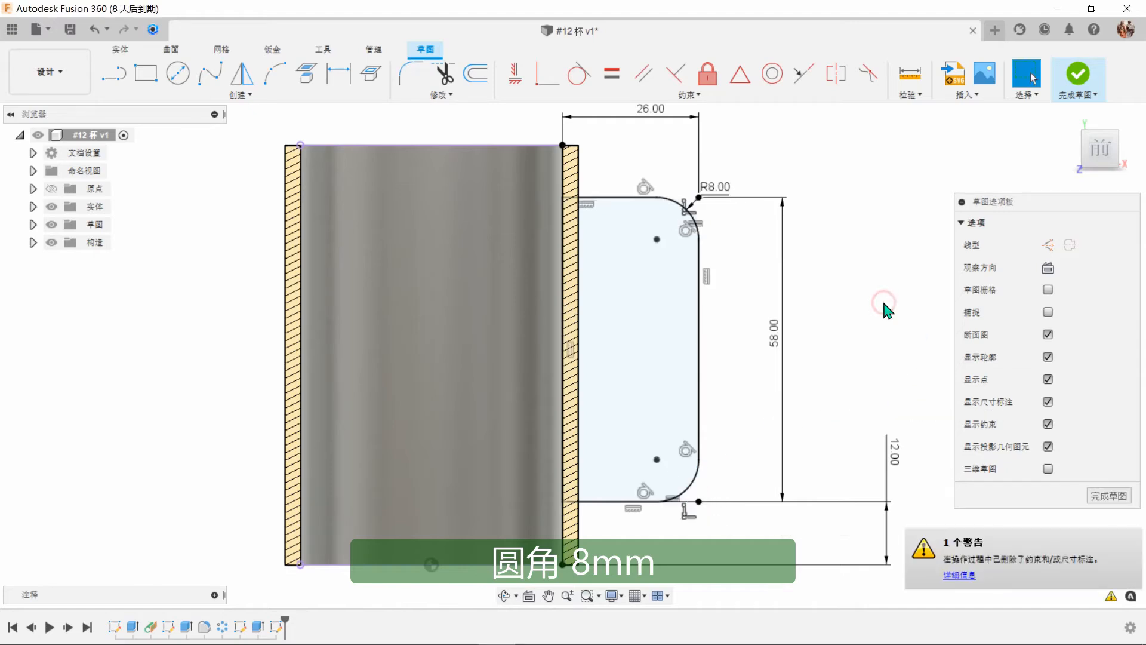
left_click(1077, 77)
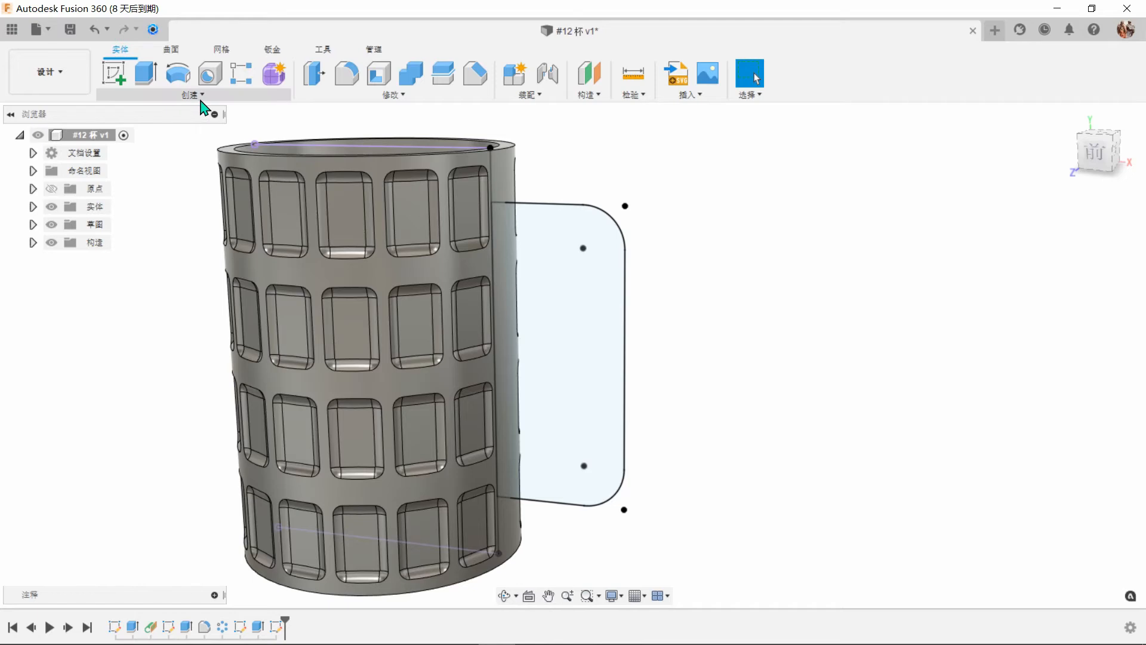
- Create a 9 mm circular pipe along the handle's sketch path with chain selection off, joined to the cup body
left_click(200, 97)
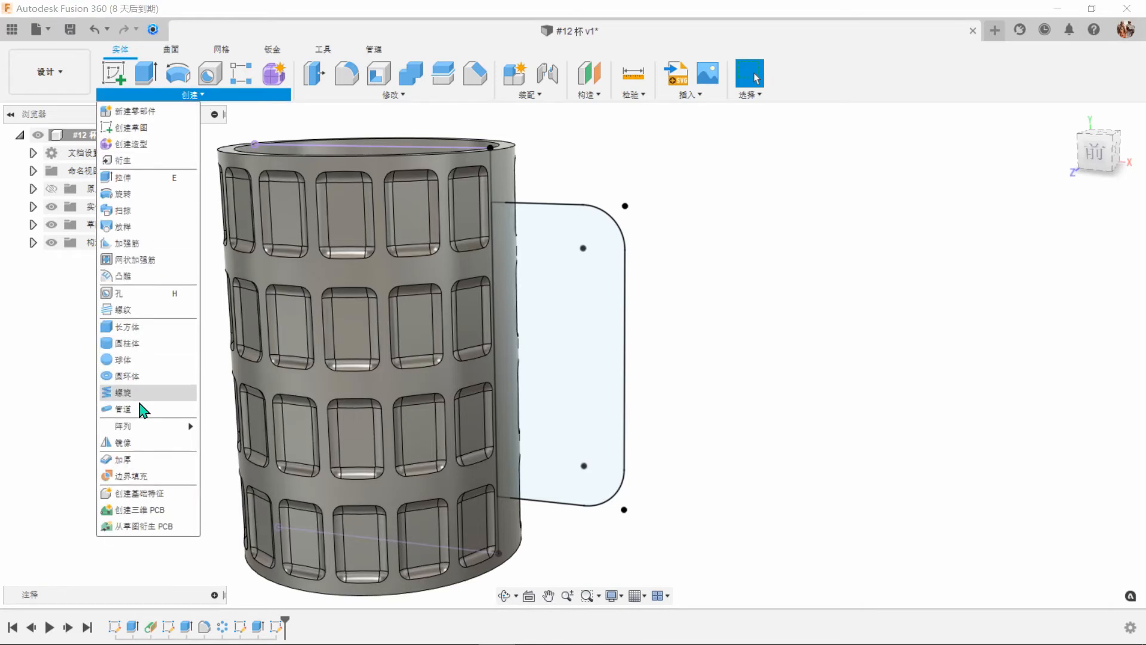
left_click(142, 410)
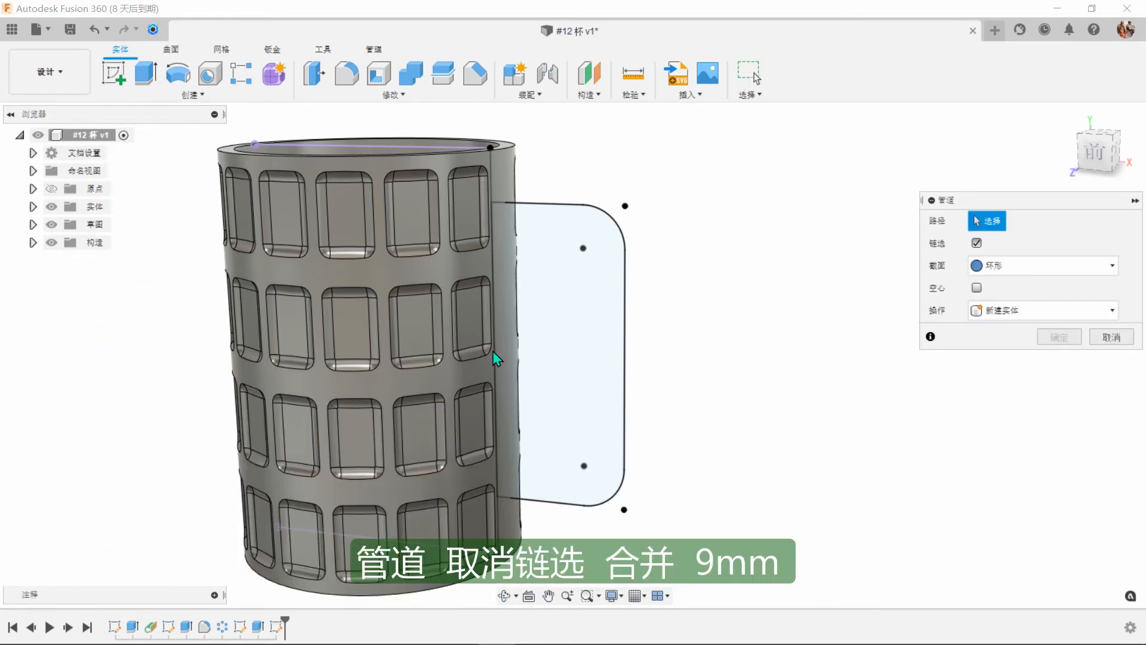
left_click(978, 246)
left_click(562, 230)
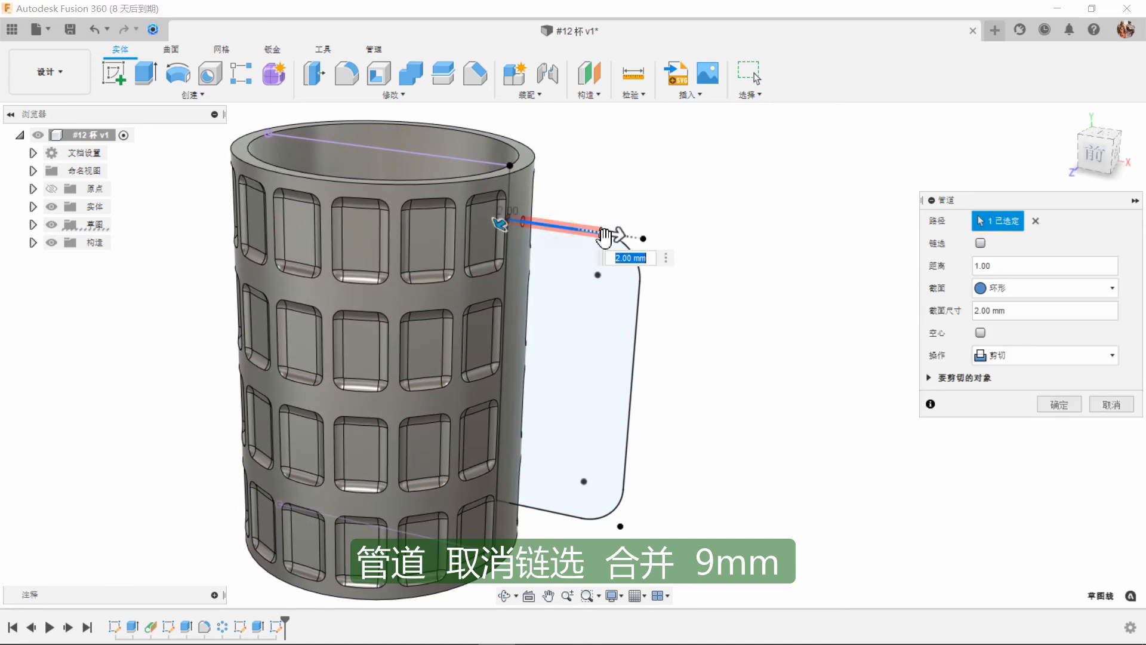
left_click_drag(618, 234, 640, 280)
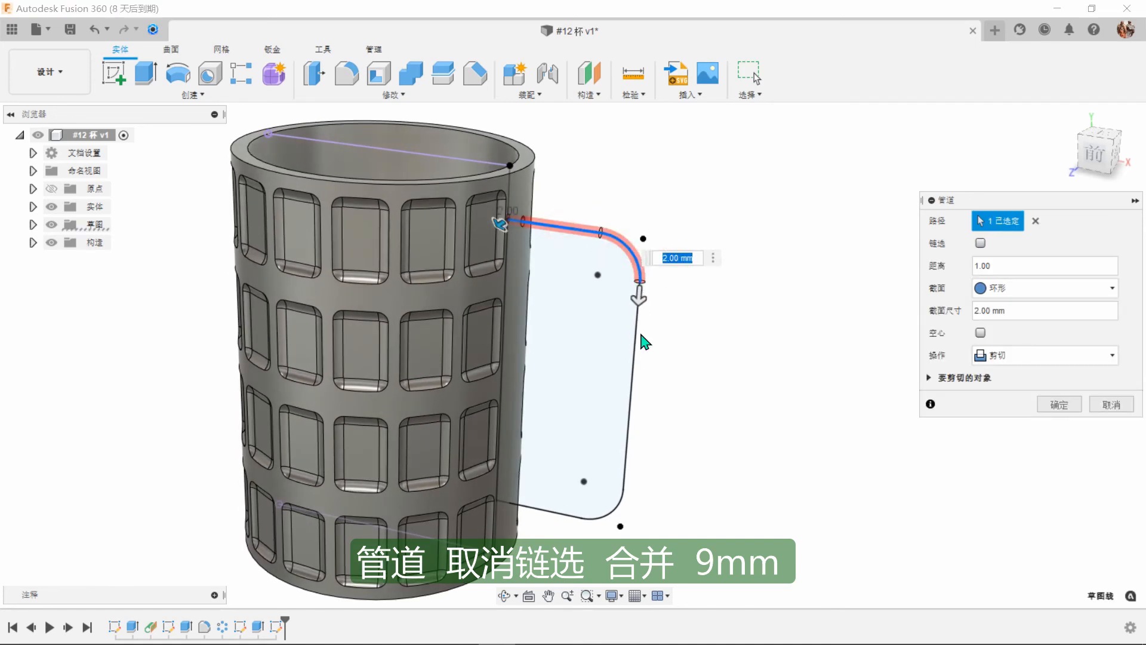
mouse_move(638, 341)
left_mouse_down()
mouse_move(597, 517)
mouse_move(508, 503)
left_mouse_up()
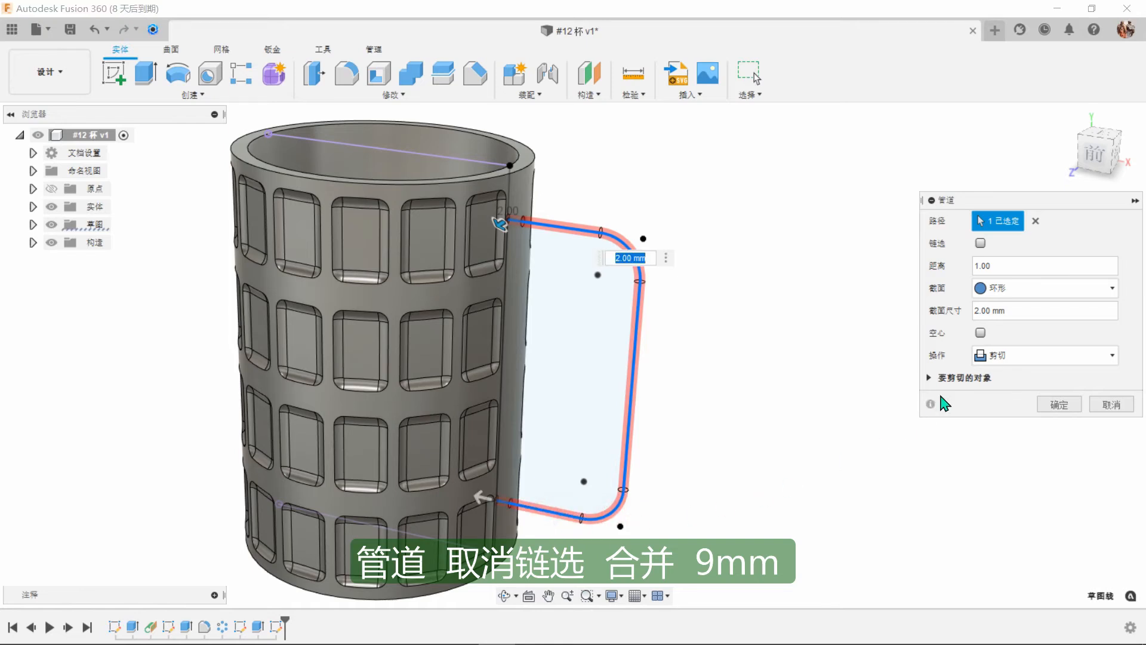
left_click(1018, 356)
left_click(1019, 376)
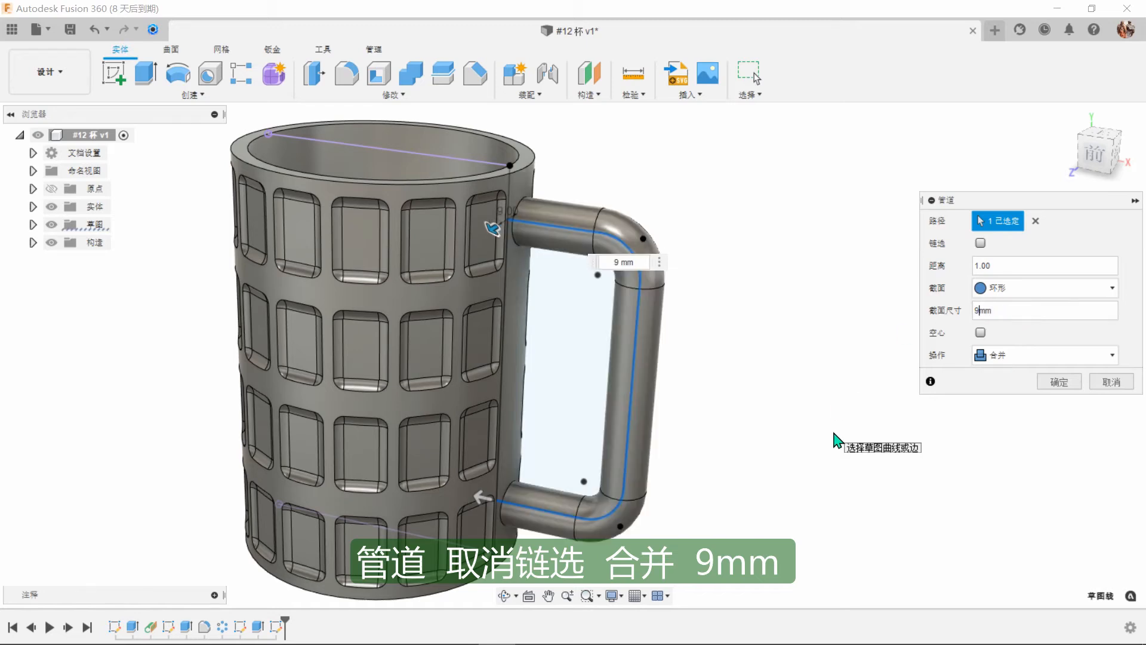
left_click(1059, 382)
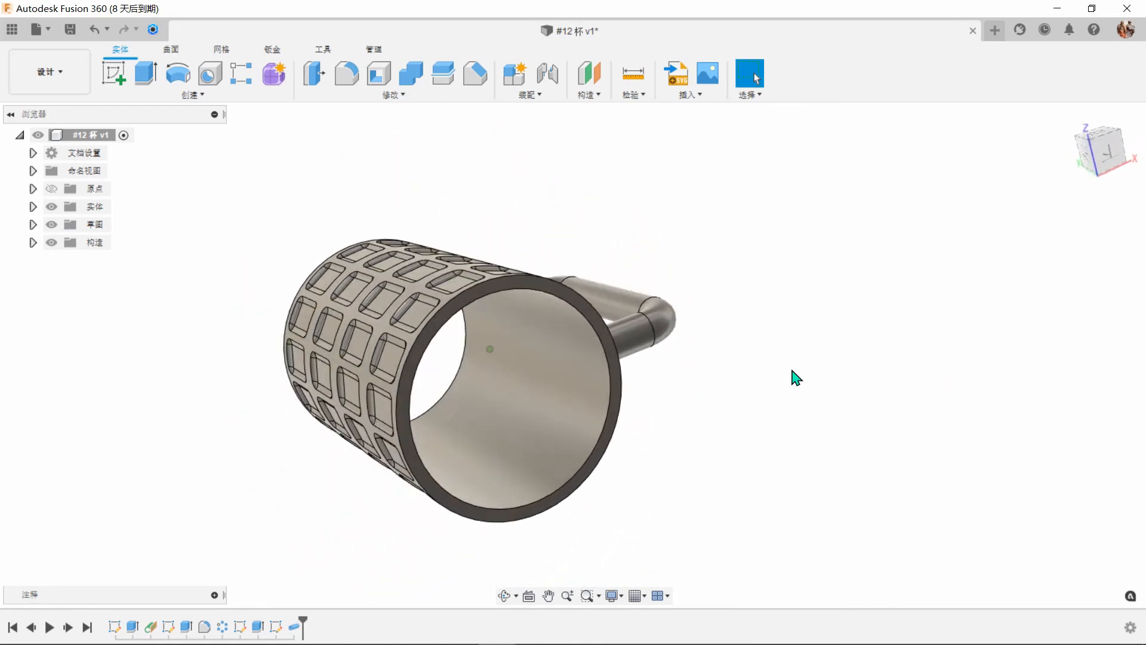
- Start a sketch on the cup's bottom ring face, project its inner circular edge, and finish the sketch
left_click(114, 73)
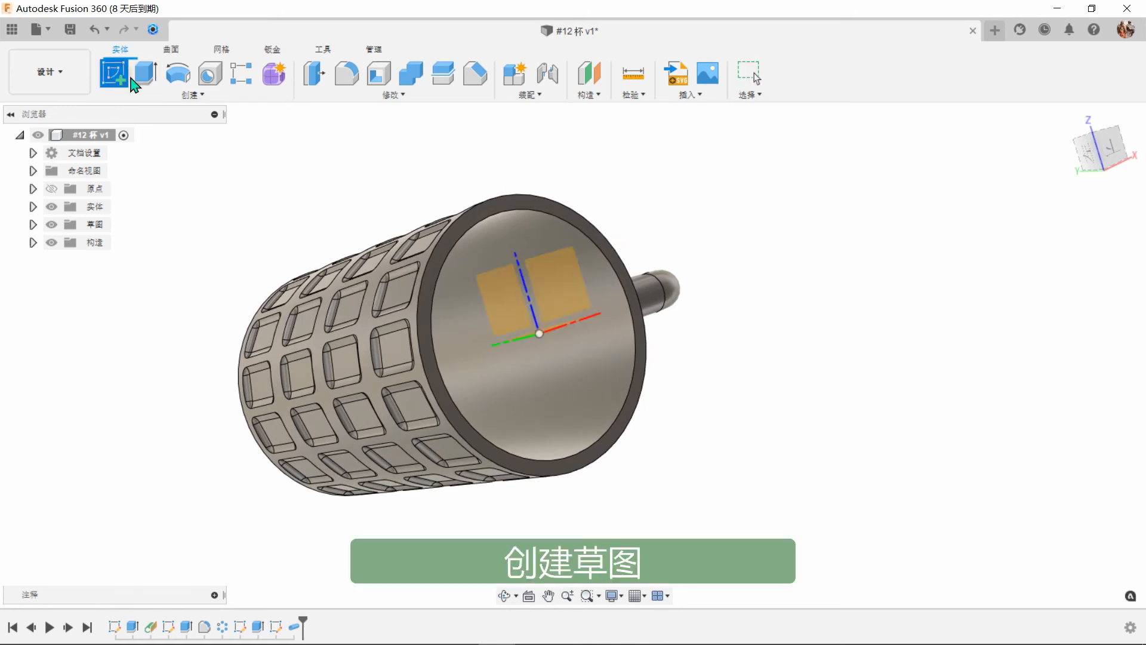
left_click(617, 450)
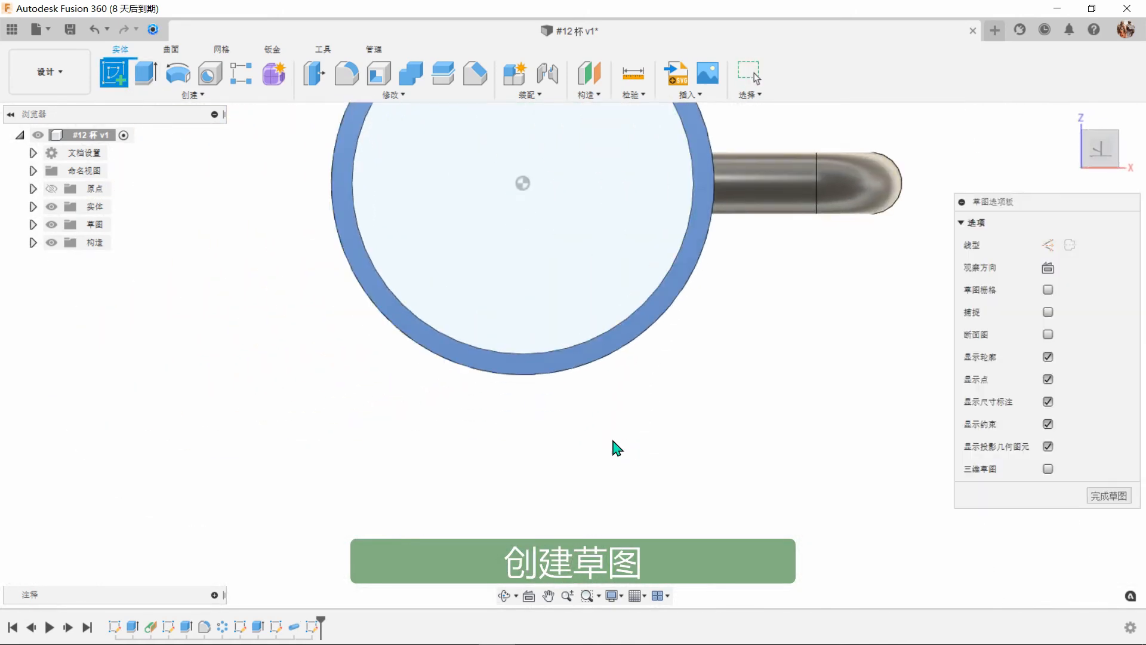
left_click_drag(604, 418, 615, 573)
key("Escape")
left_click(311, 74)
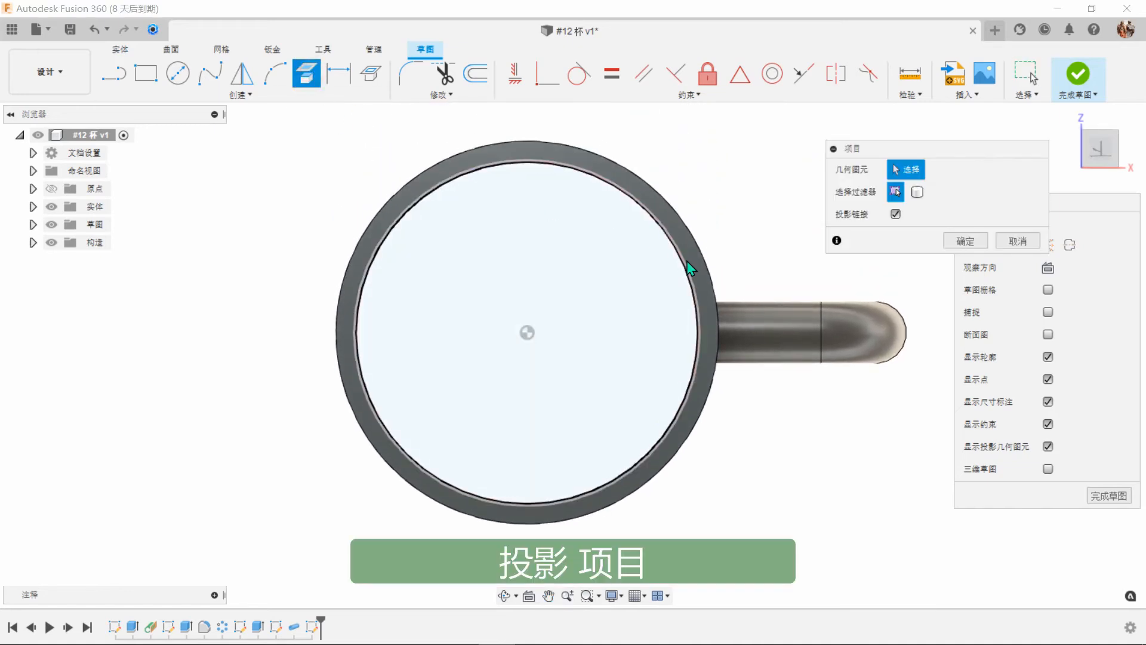
left_click(695, 289)
left_click(959, 242)
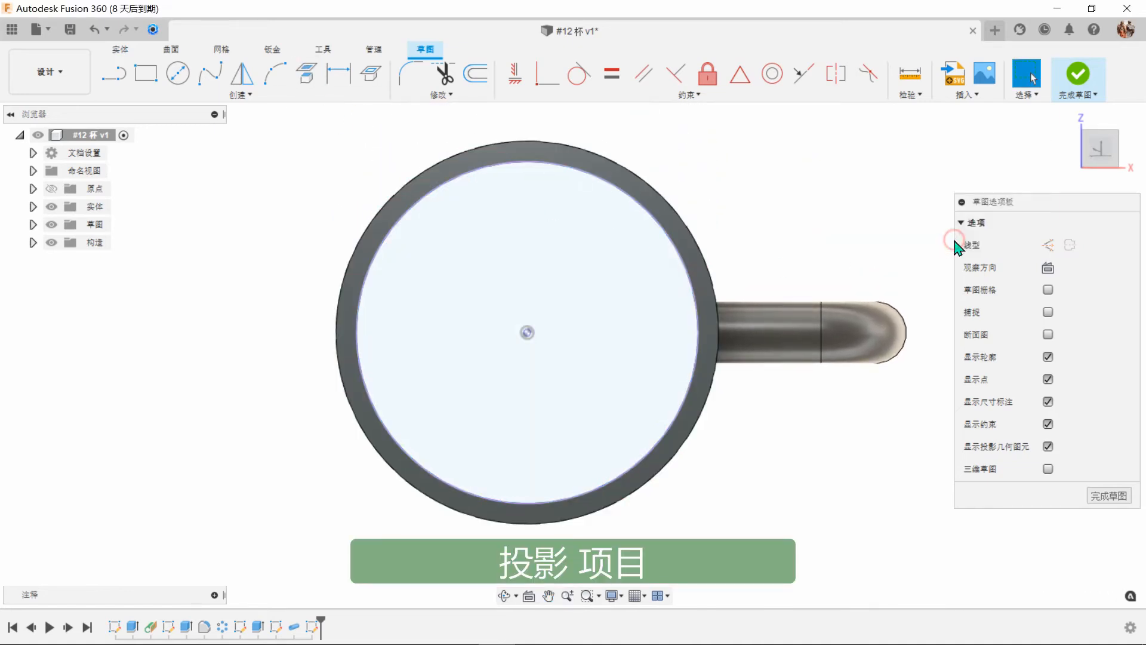
left_click(1078, 84)
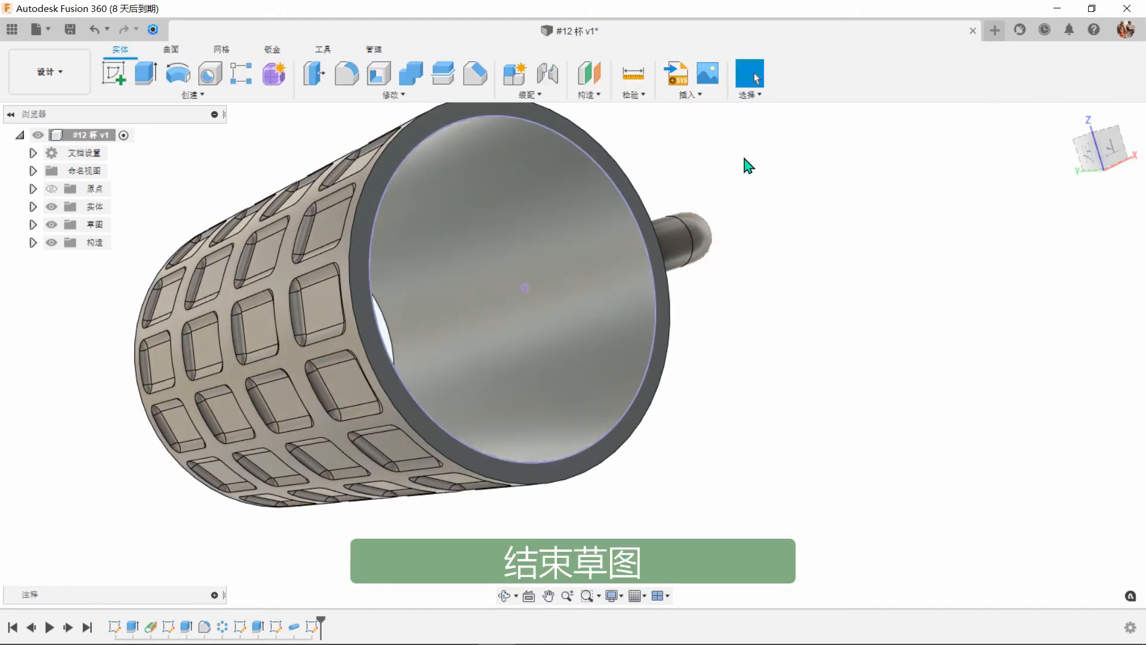
- Extrude the projected inner circle by -3 mm and join it to the body to close the cup's bottom
key("e")
left_click(517, 306)
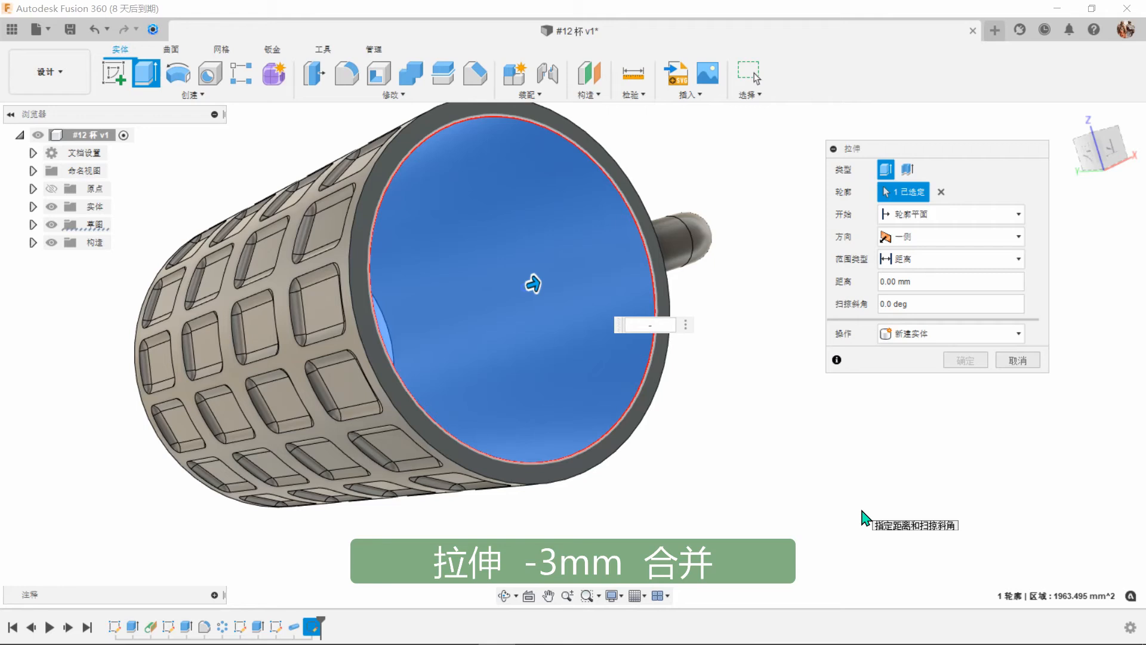
key("Return")
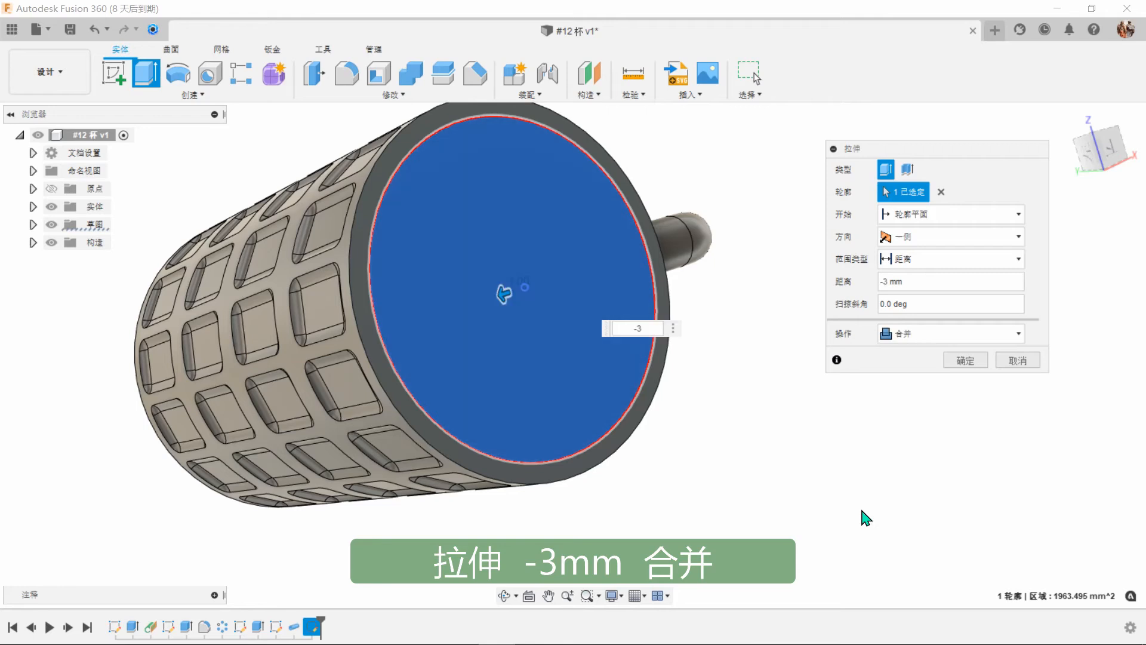
left_click(962, 361)
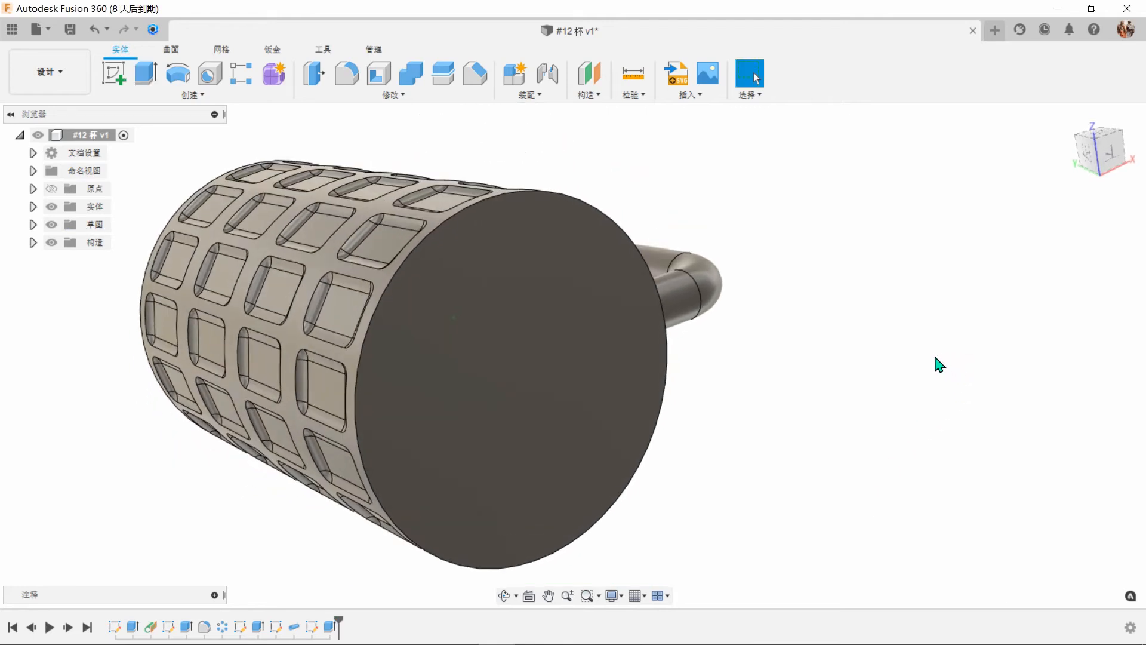
- Fillet the outer bottom edge, the top rim face and the inner floor edge with a 1 mm radius
middle_click_drag(935, 357, 944, 397, "shift")
left_click(348, 73)
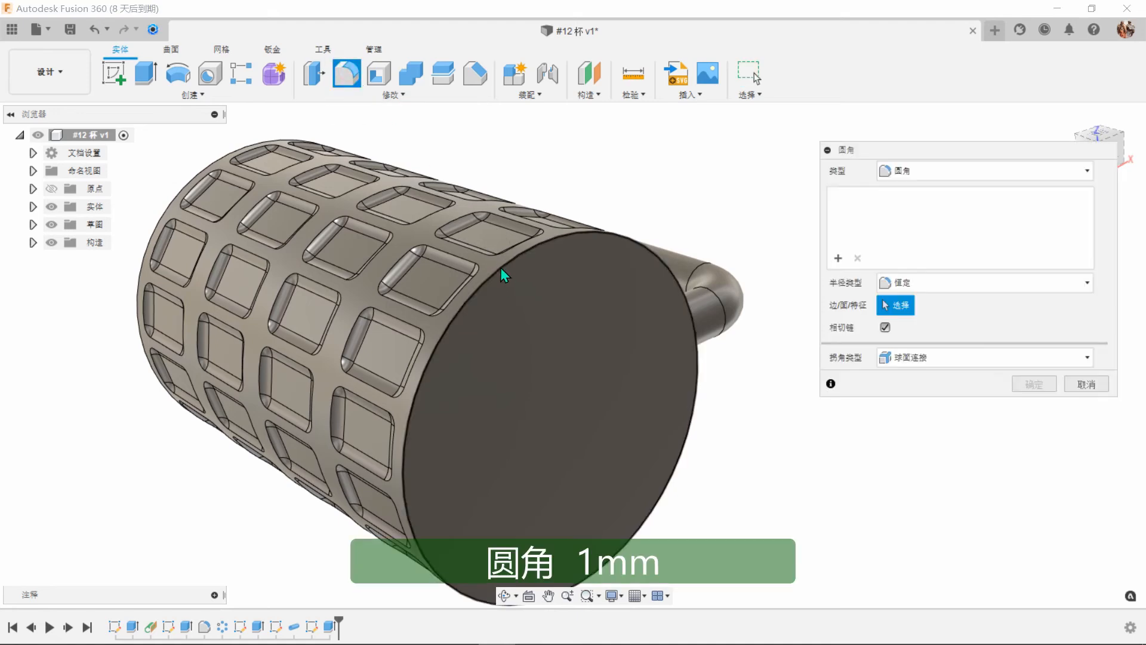
left_click(500, 268)
middle_click_drag(741, 270, 568, 338, "shift")
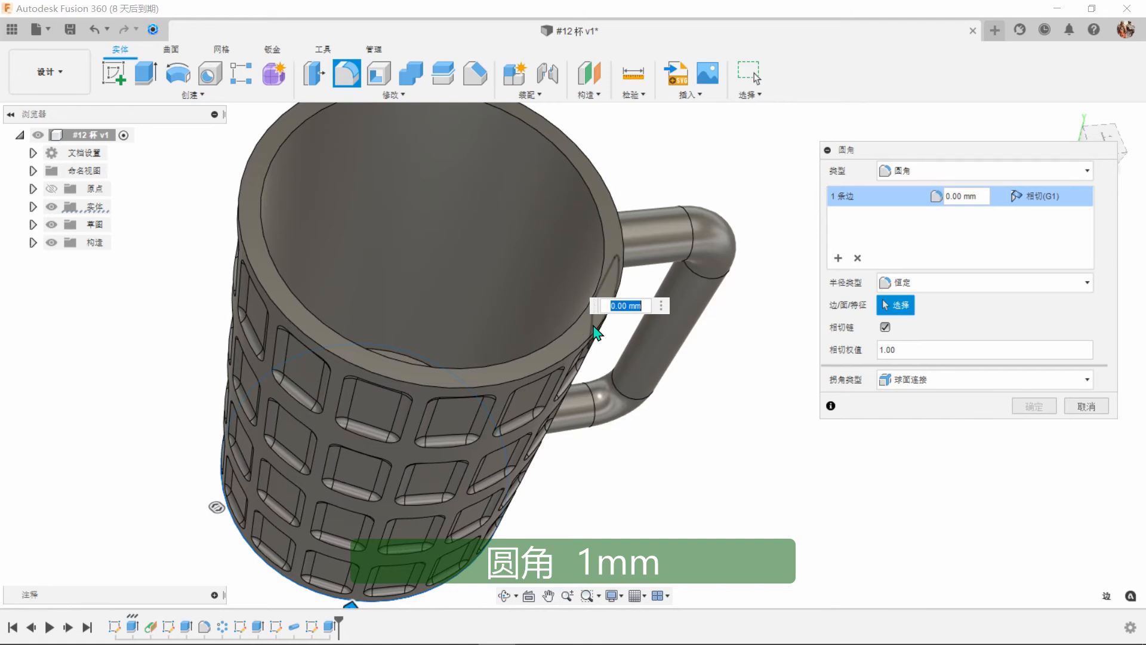
scroll(569, 334, "up", 2)
left_click(570, 343)
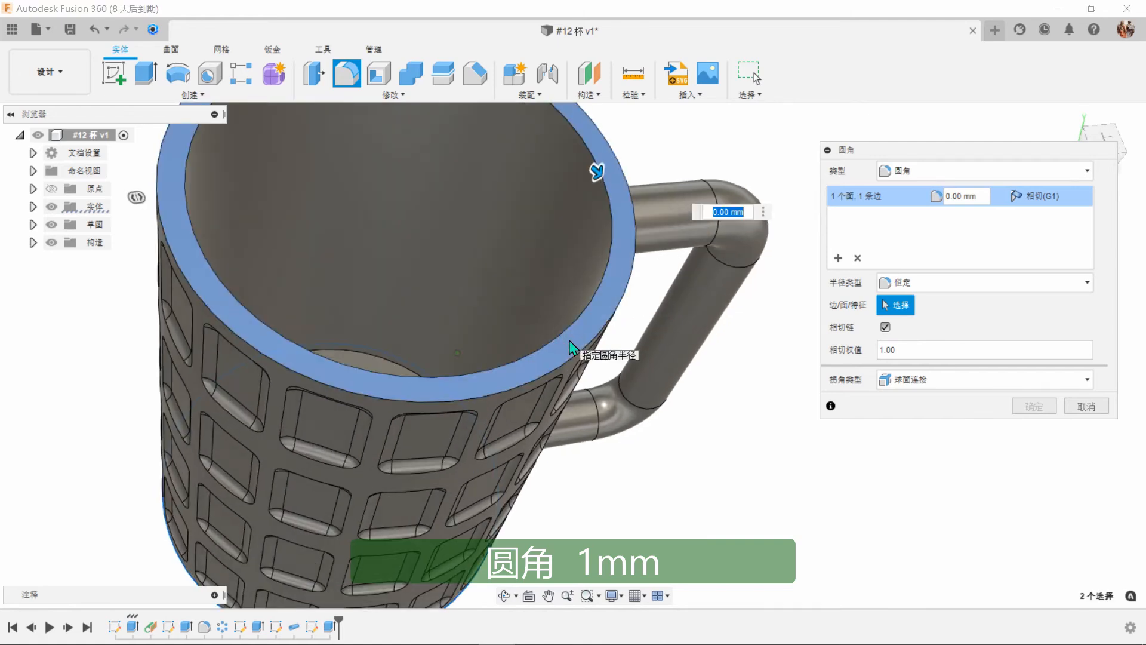
middle_click_drag(569, 340, 486, 371, "shift")
left_click(470, 342)
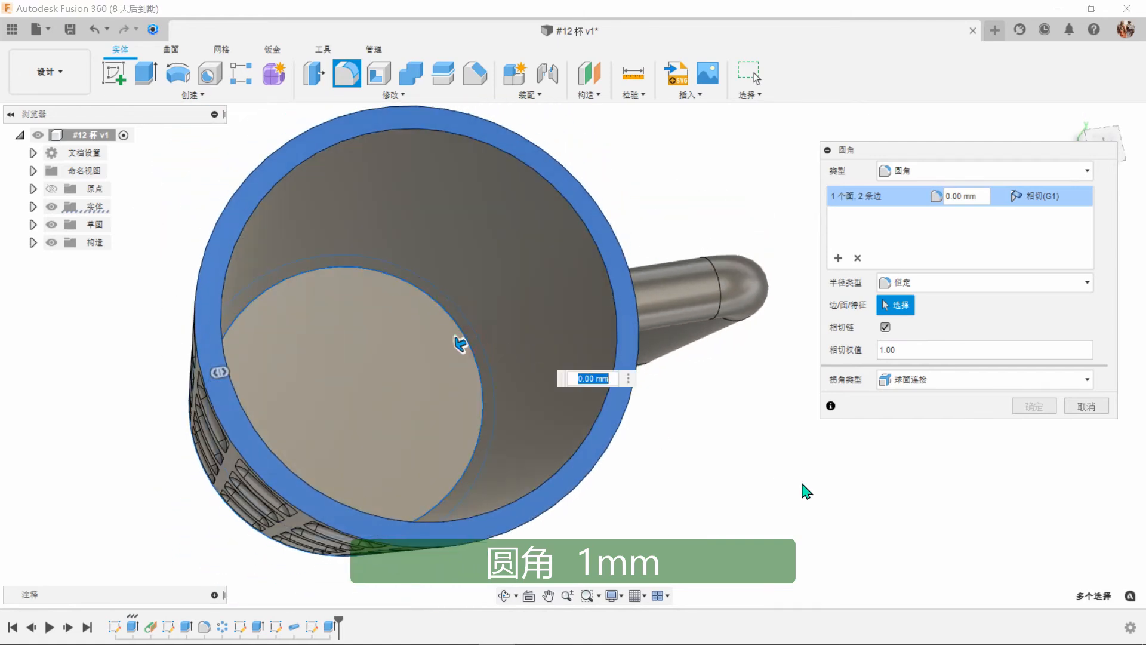
type("1")
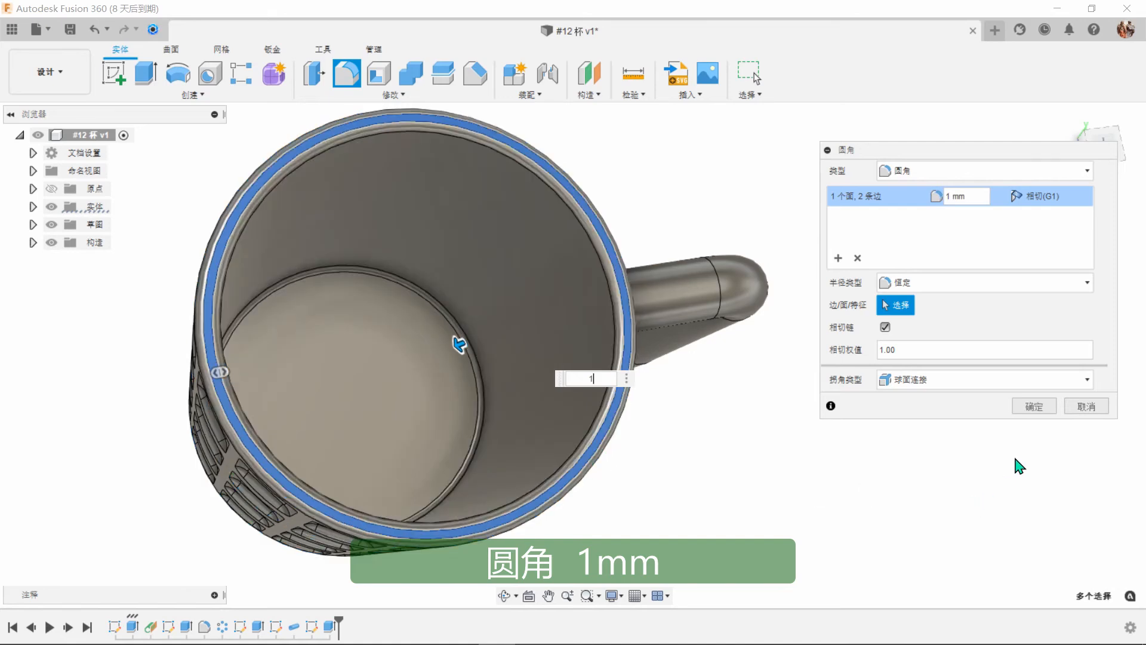
left_click(1021, 409)
- Fillet the two edges where the handle meets the cup wall with a 3 mm radius
middle_click_drag(1018, 414, 600, 136, "shift")
left_click(352, 78)
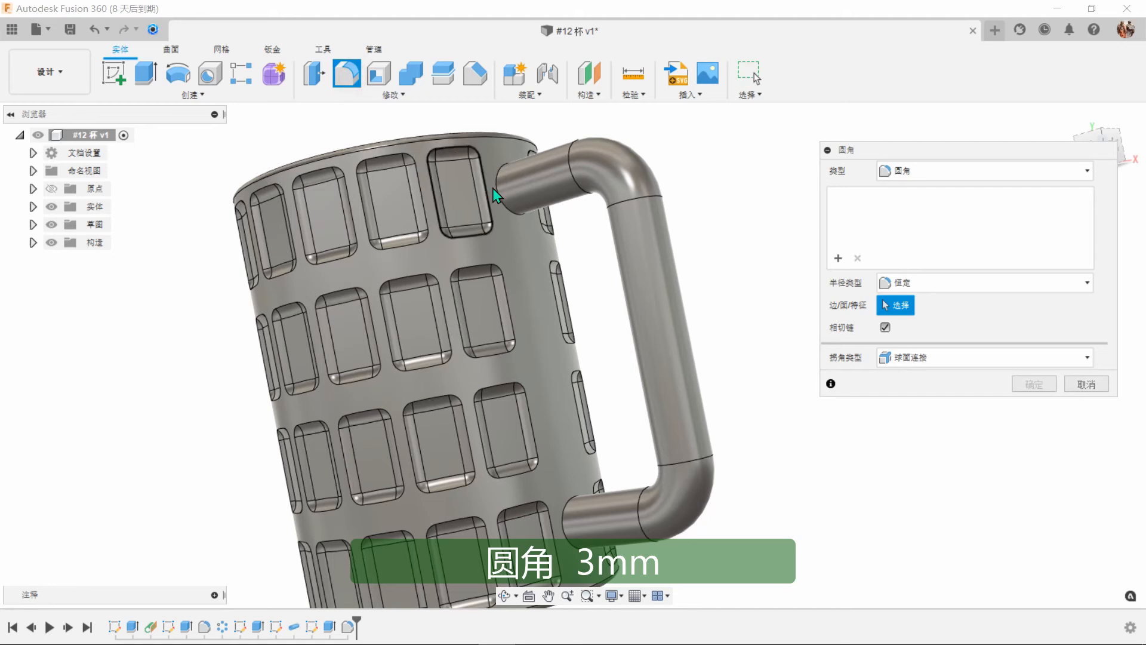
left_click(500, 202)
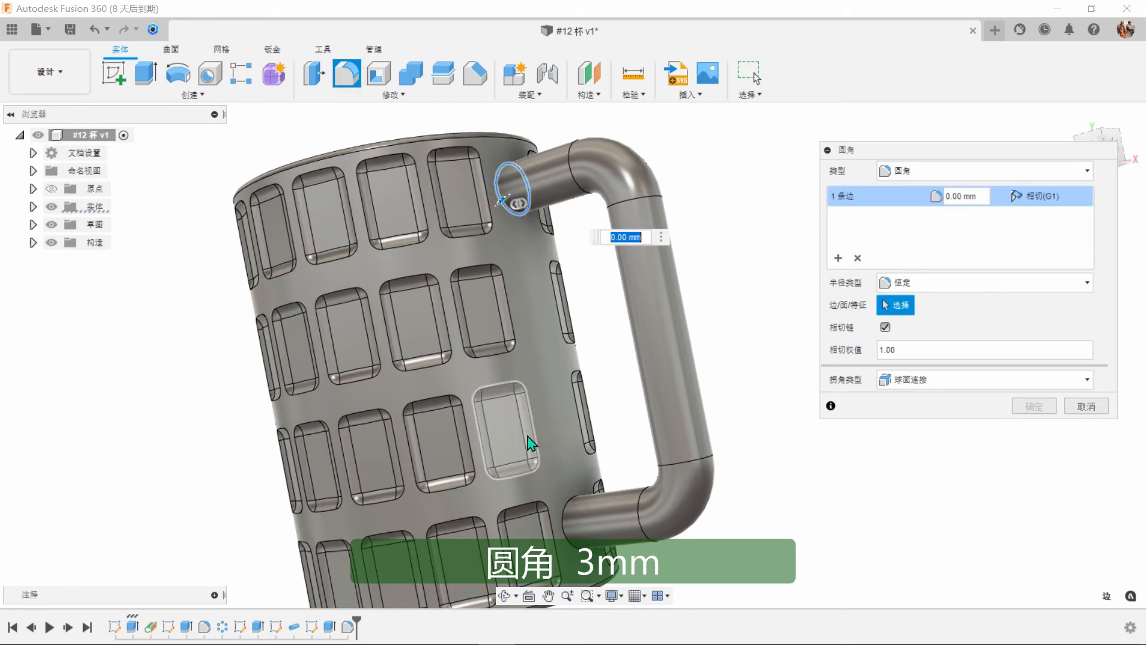
left_click(565, 518)
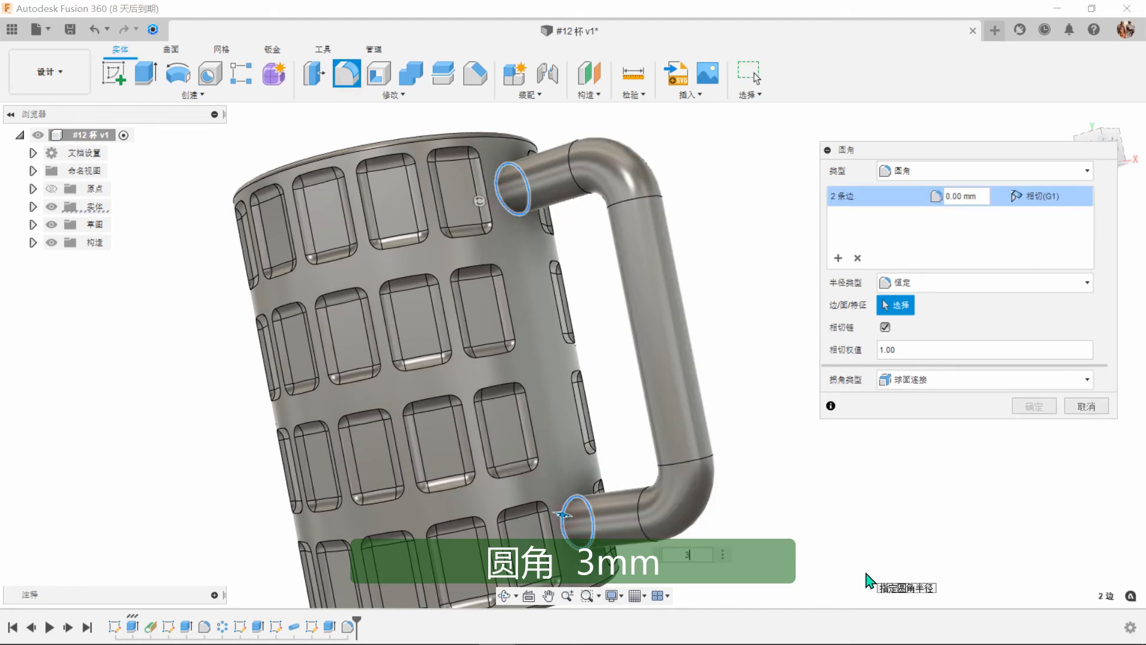
left_click(1031, 412)
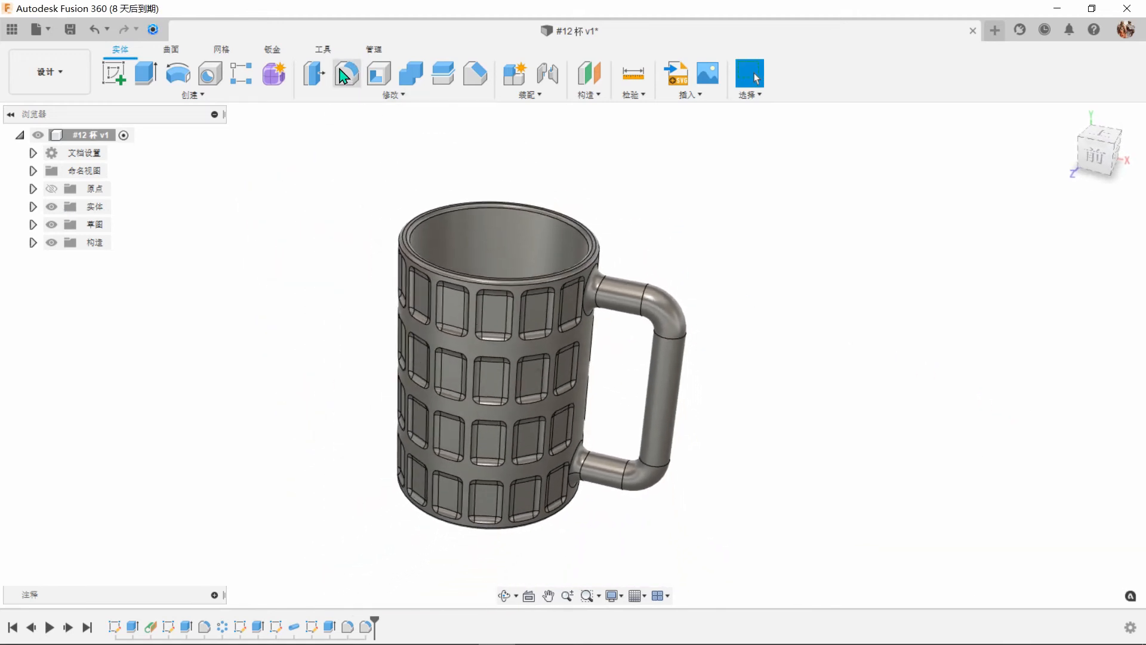
- Select the entire mug and fillet its remaining edges with a 0.3 mm radius
left_click(347, 74)
left_click_drag(699, 542, 799, 564)
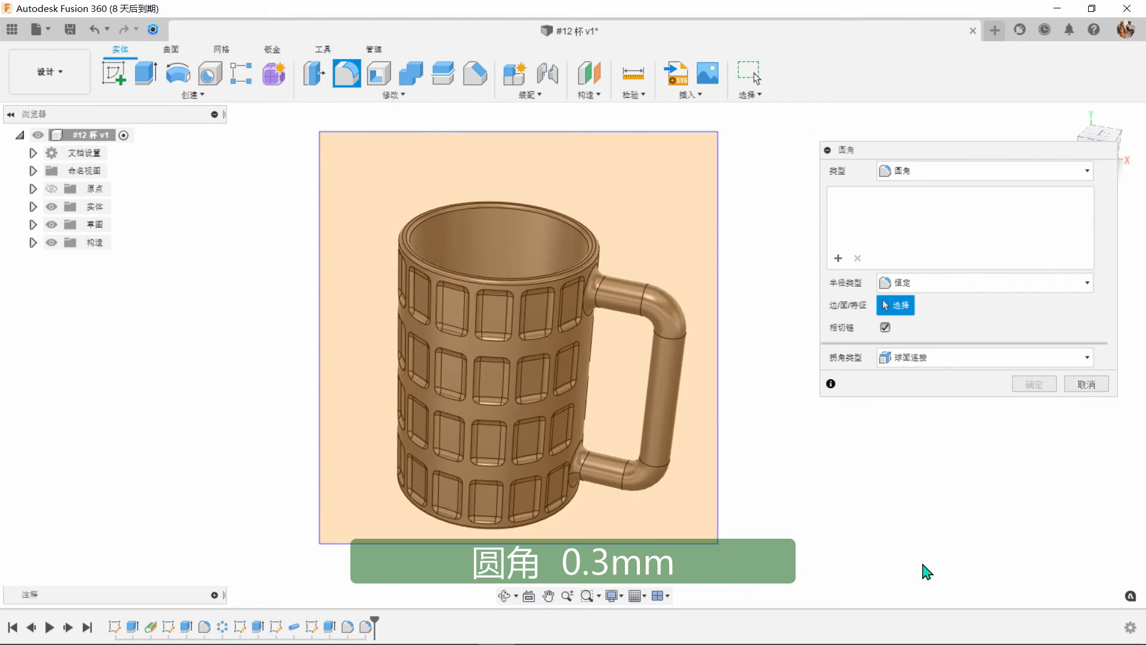
left_click_drag(927, 572, 927, 572)
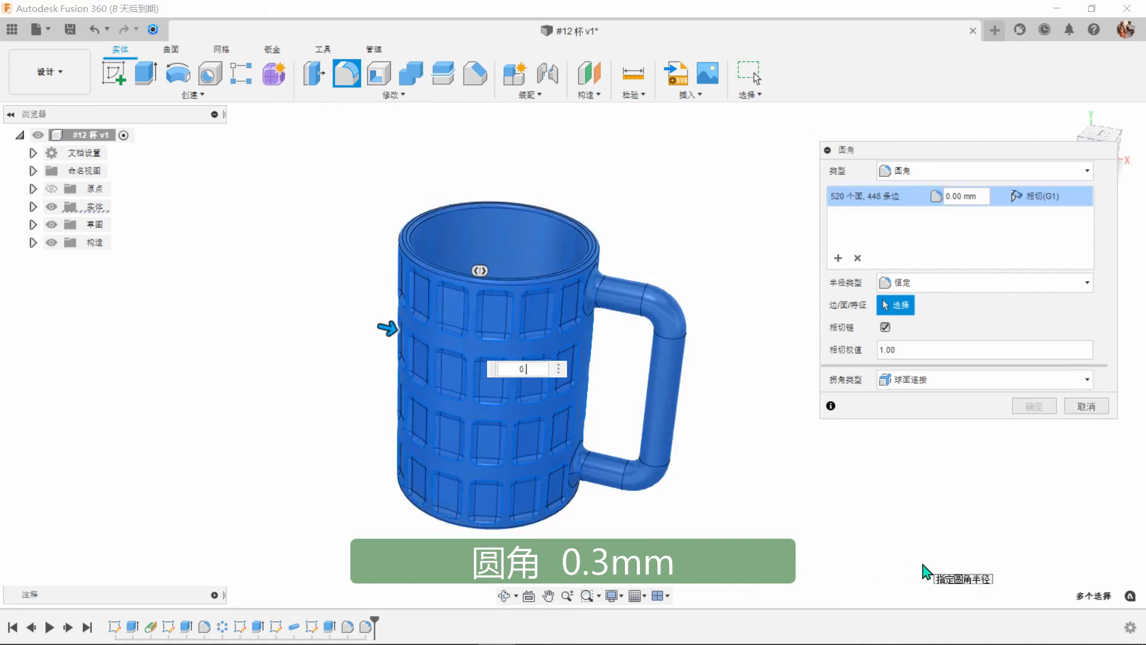
left_click(1024, 408)
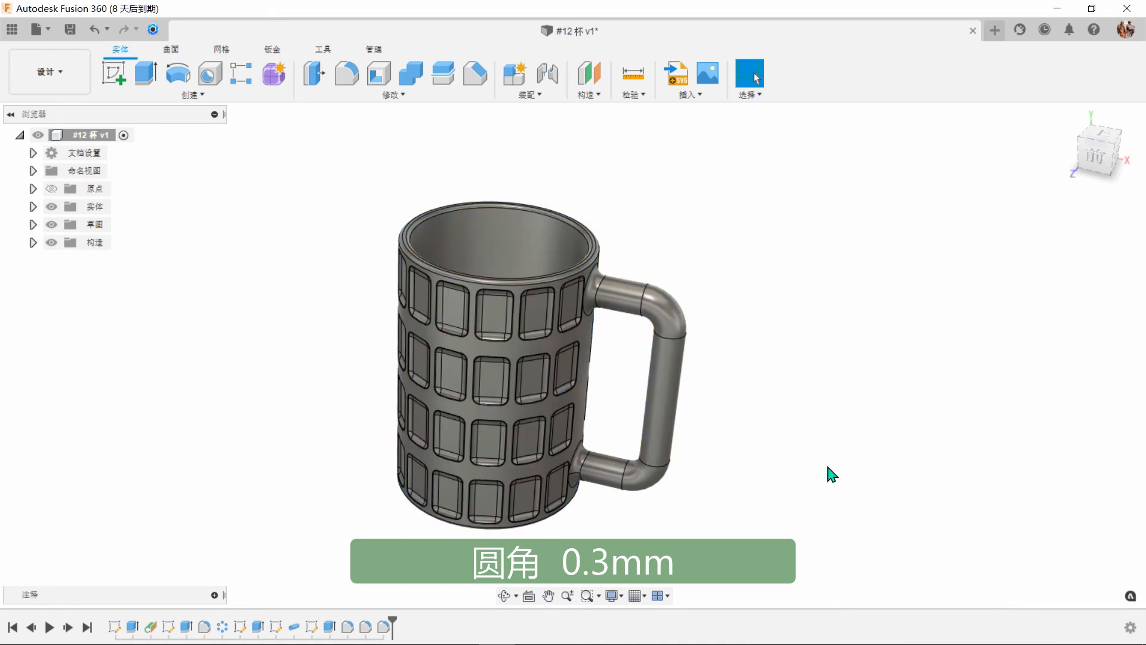
- Apply the textured plastic appearance 塑料 - 带纹理 - 蒙皮 from the plastics library to the mug body
key("a")
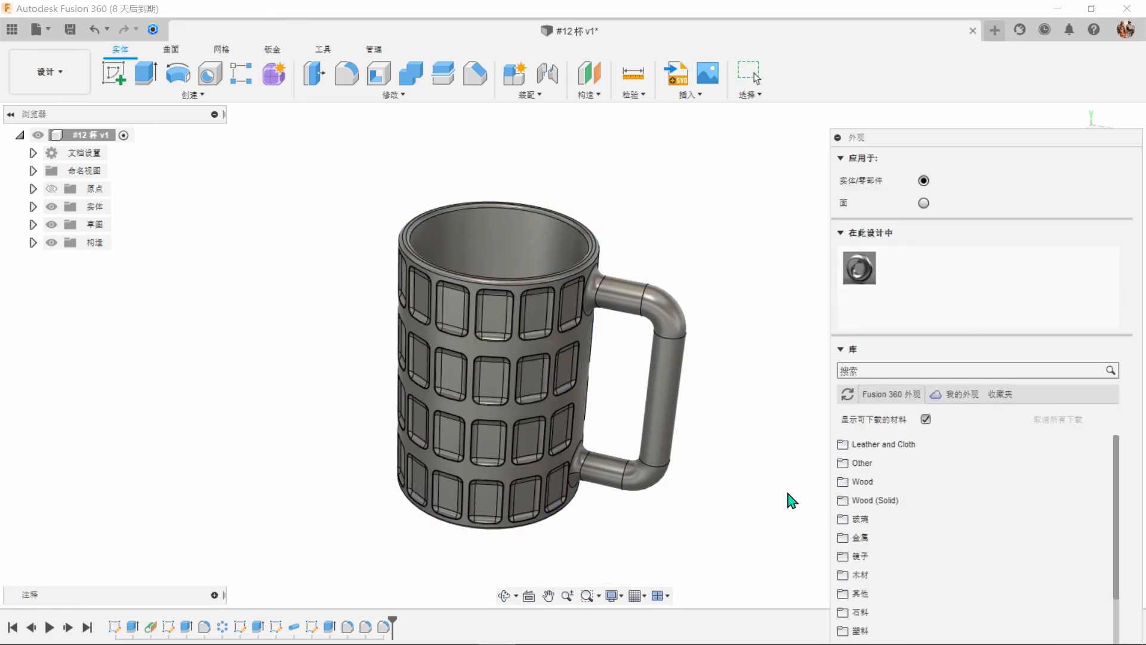
left_click_drag(1008, 136, 1002, 44)
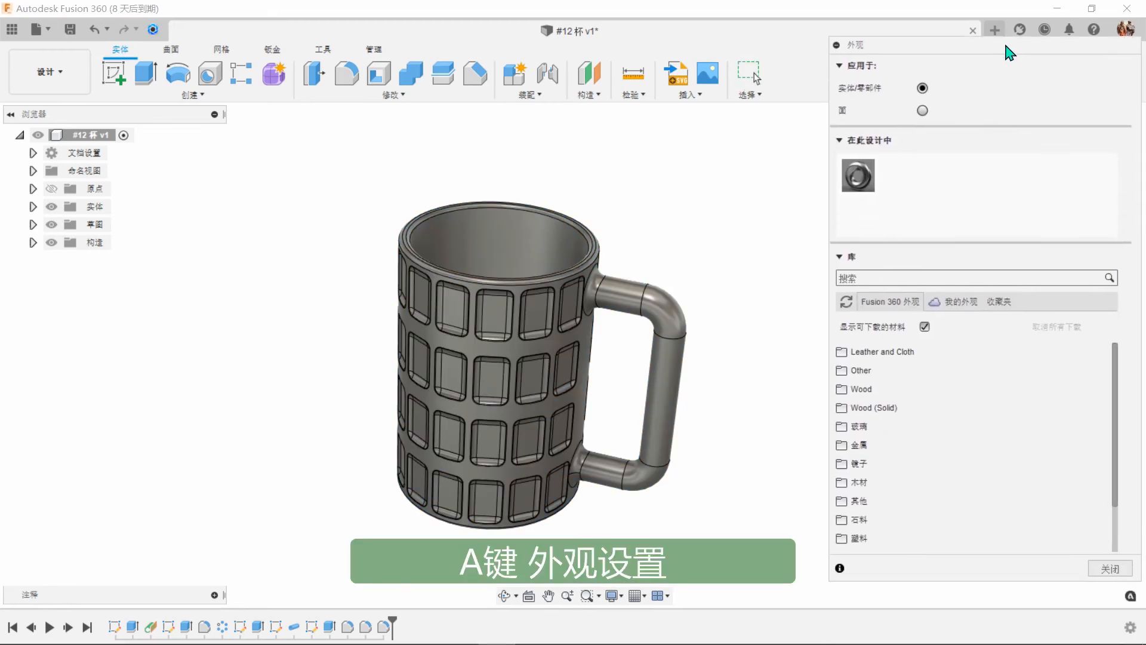
left_click(898, 537)
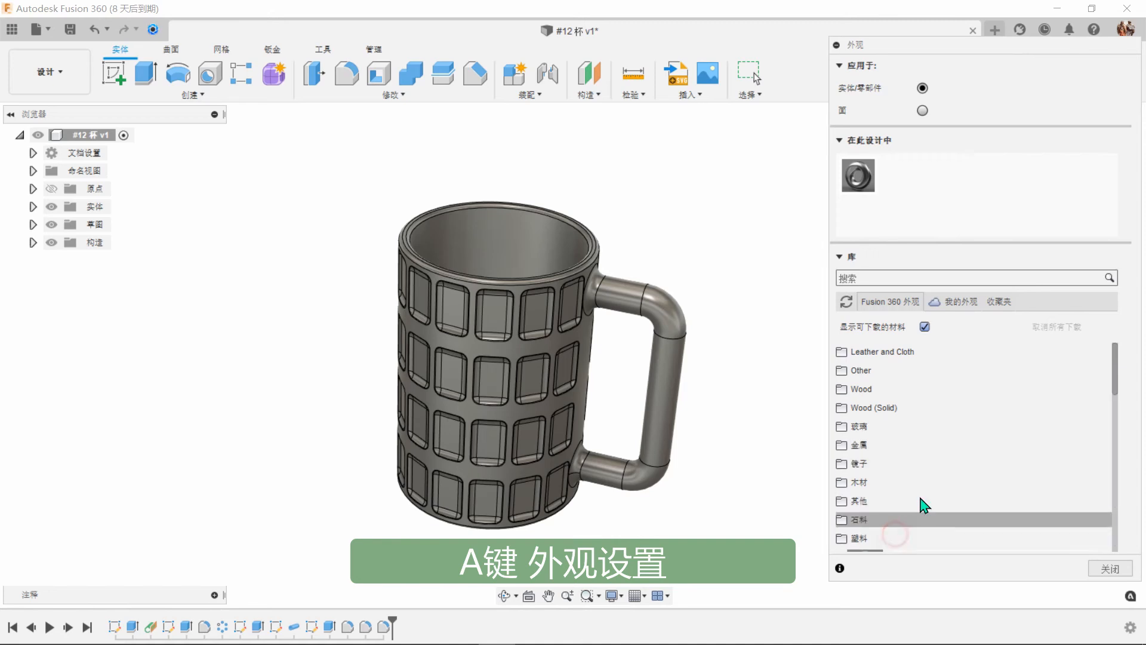
scroll(924, 504, "down", 5)
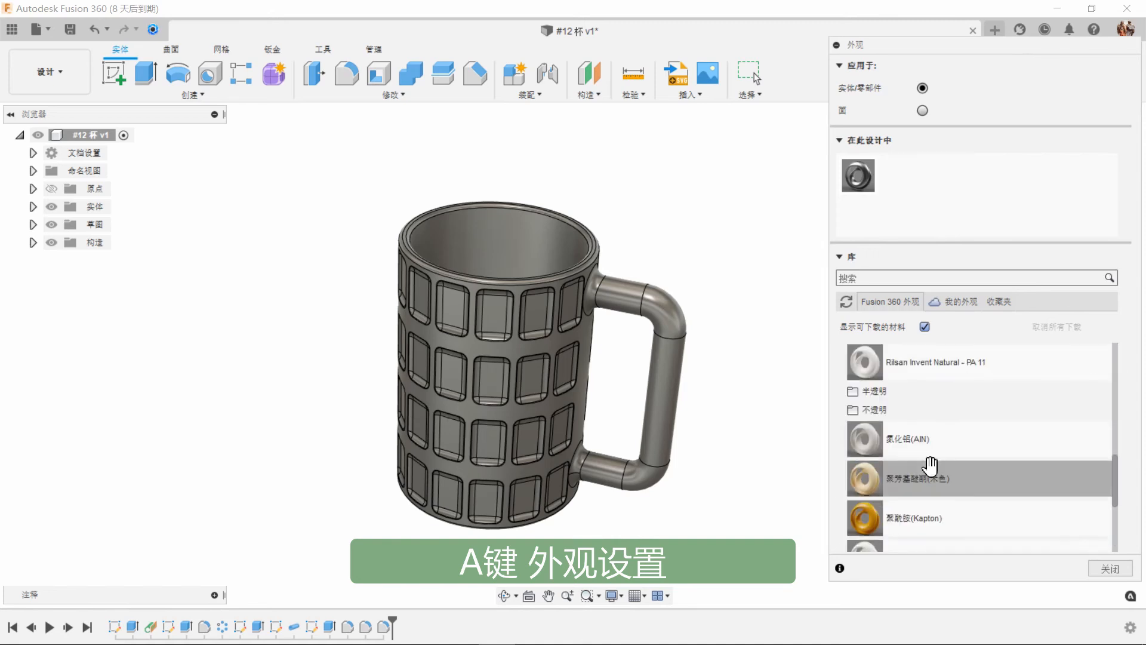
left_click(931, 418)
scroll(932, 421, "down", 10)
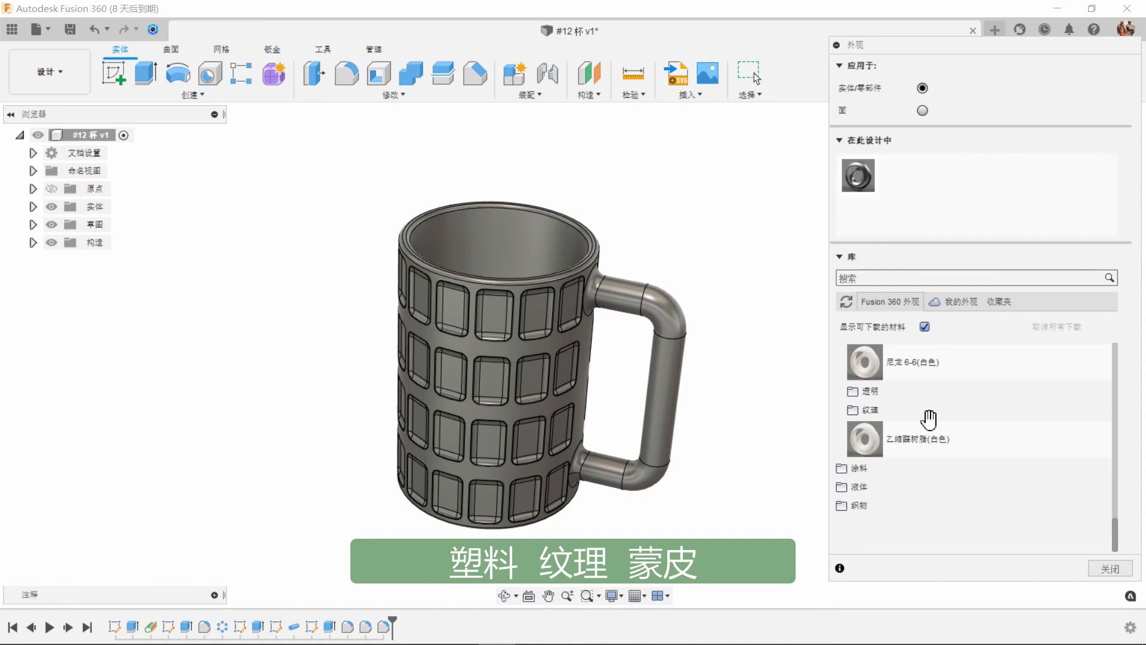
left_click(878, 411)
scroll(912, 424, "down", 3)
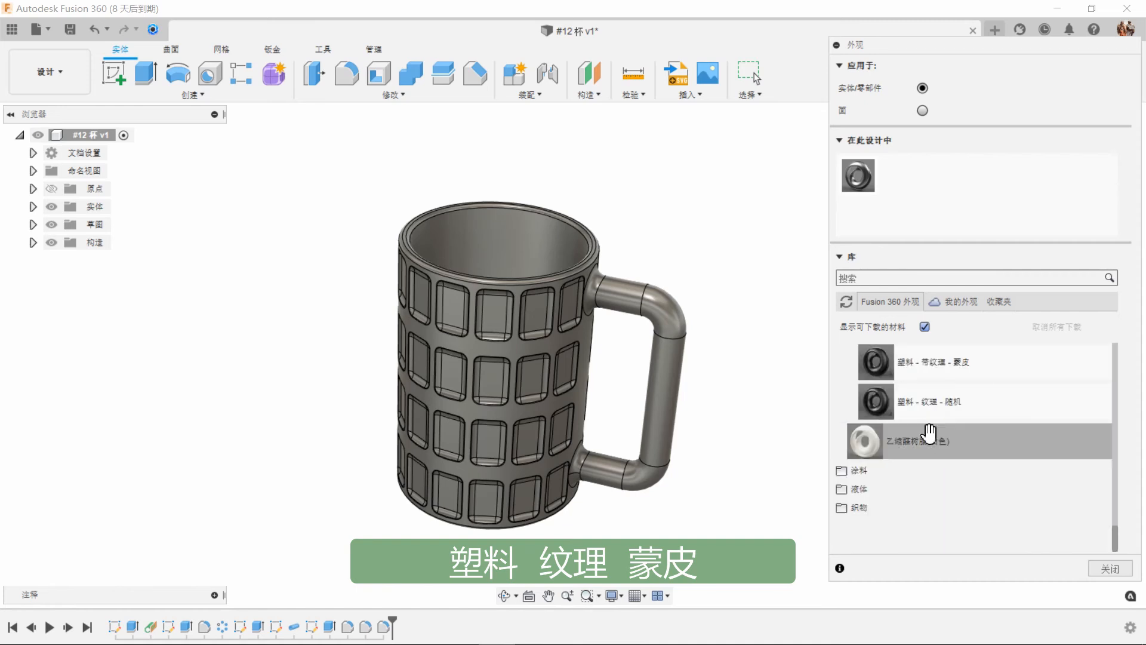
left_click_drag(888, 369, 671, 399)
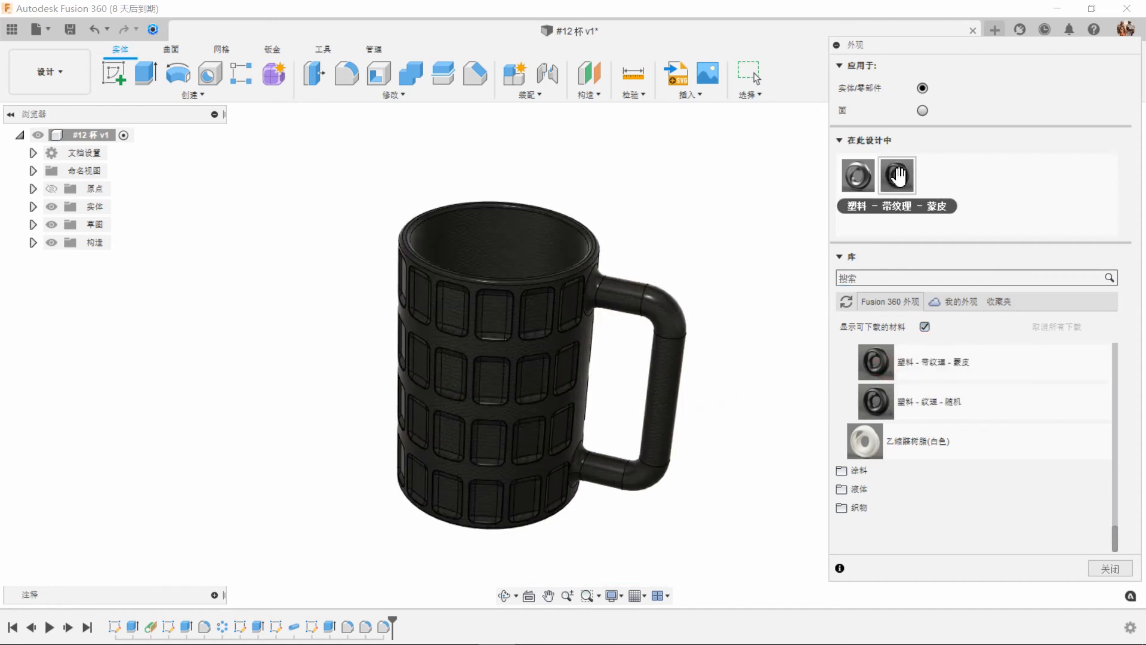
- Edit the mug's textured plastic appearance: set its colour to RGB 91, 110, 136 and its roughness to 0.565
right_click(898, 176)
left_click(934, 188)
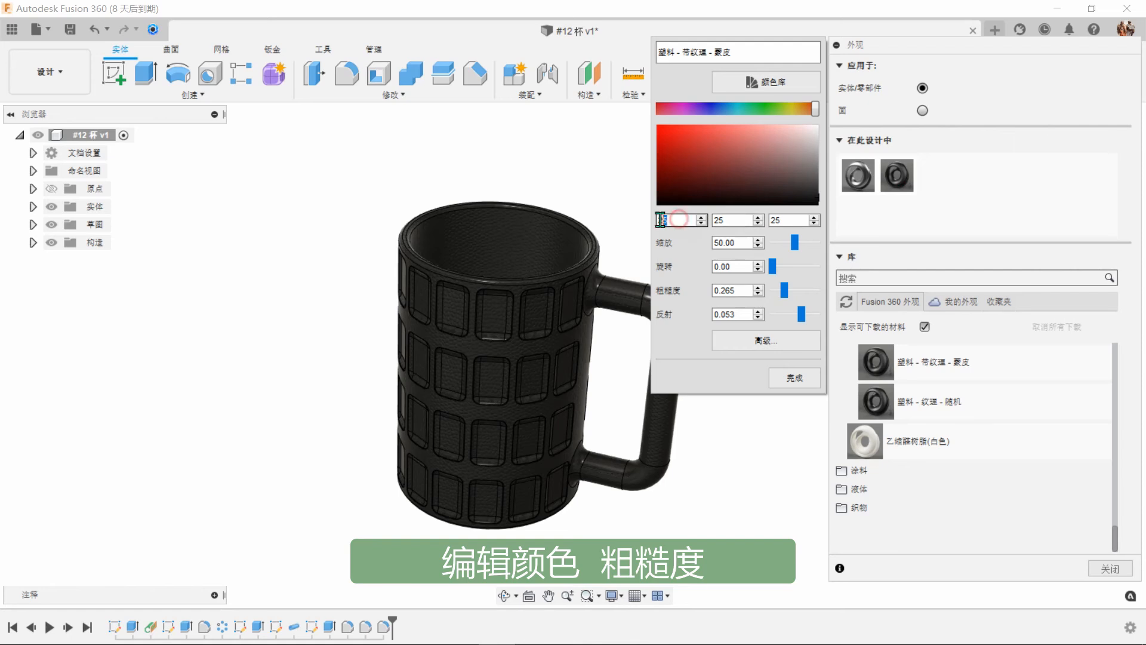
type("91")
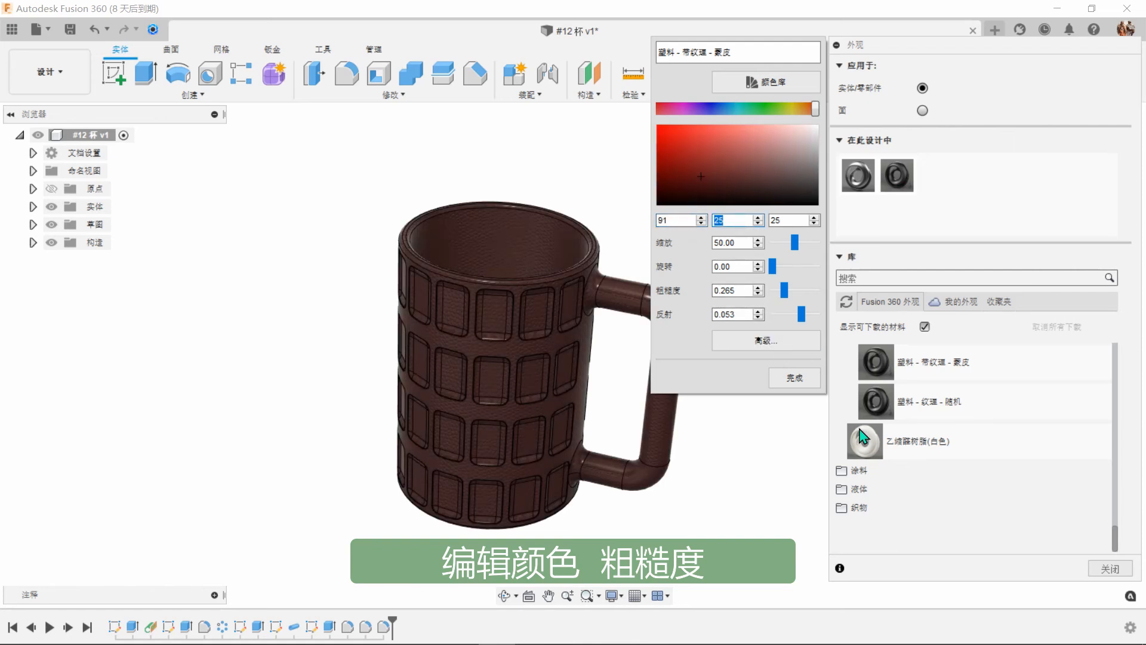
type("110")
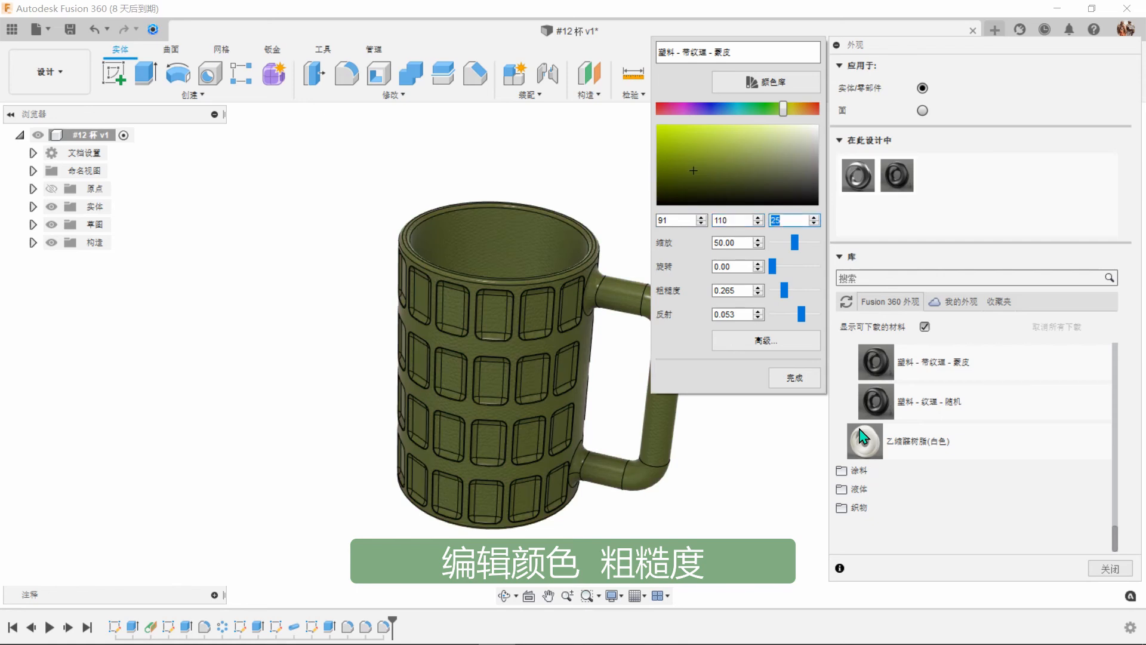
type("136")
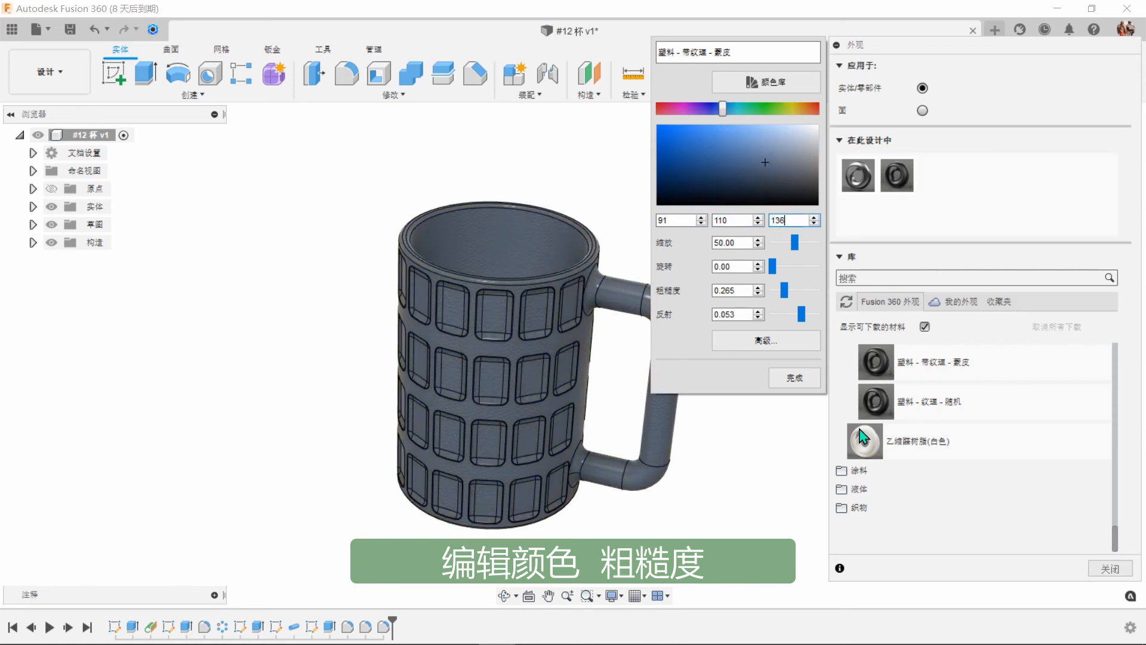
left_click(759, 287)
left_click(758, 288)
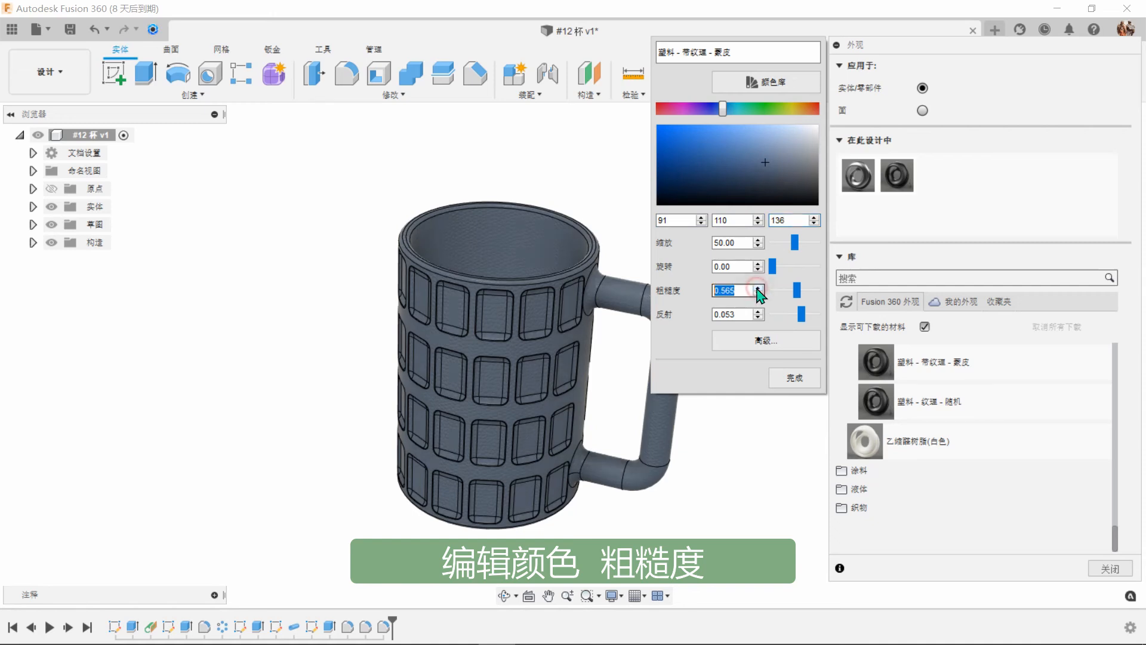
left_click(778, 385)
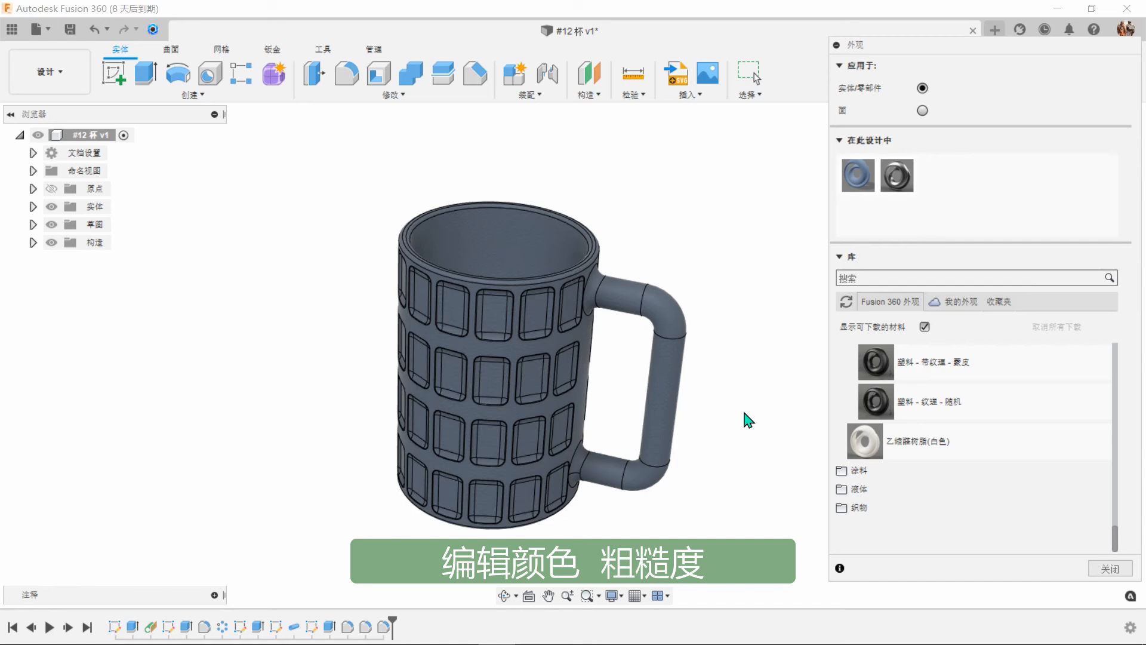
left_click(1110, 568)
- Assign the physical material ABS 塑料 from the plastics category of the Fusion 360 material library to the mug body 实体1
scroll(562, 460, "up", 3)
mouse_move(924, 439)
middle_mouse_down("shift")
mouse_move(916, 287)
mouse_move(921, 439)
middle_mouse_up("shift")
scroll(922, 438, "down", 2)
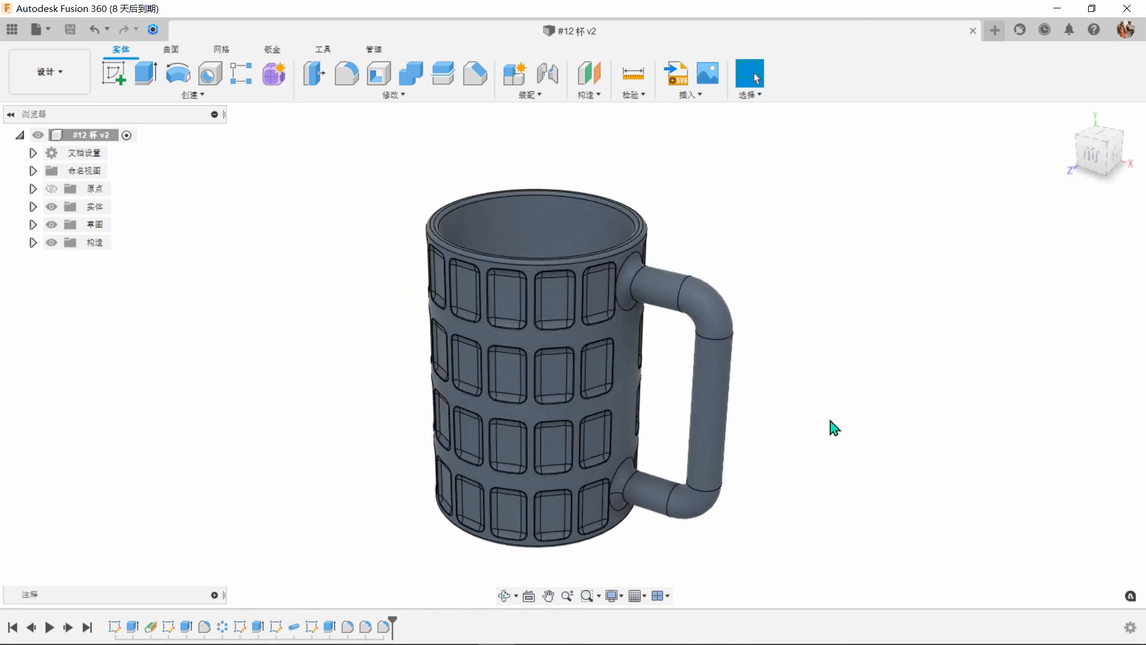
left_click(32, 206)
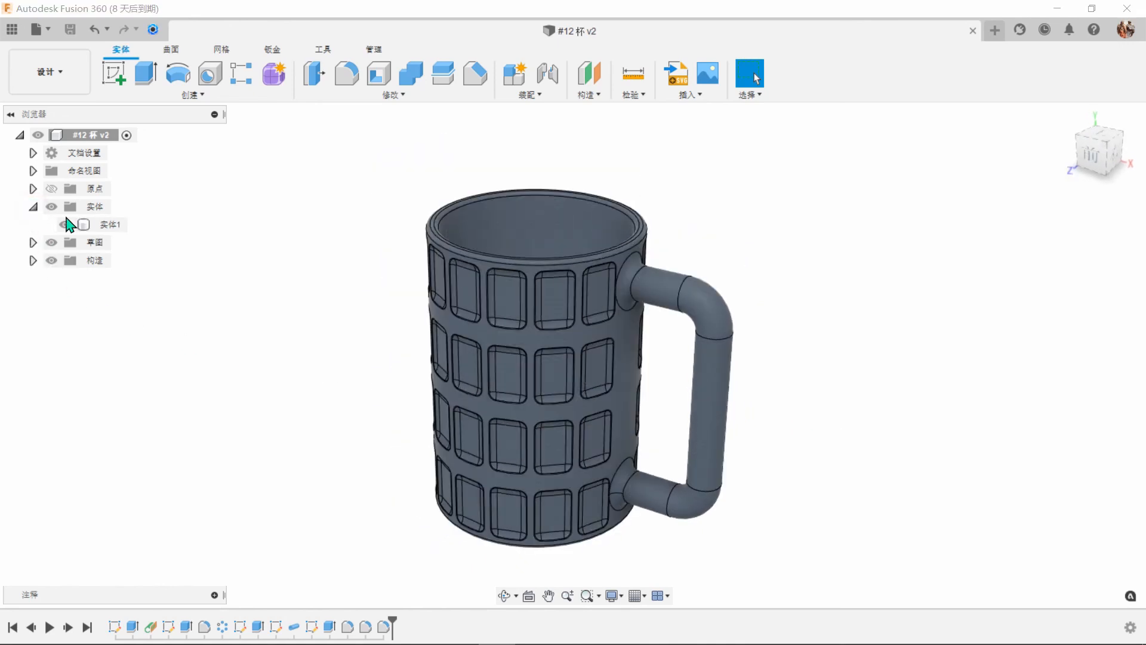
left_click(110, 225)
right_click(113, 230)
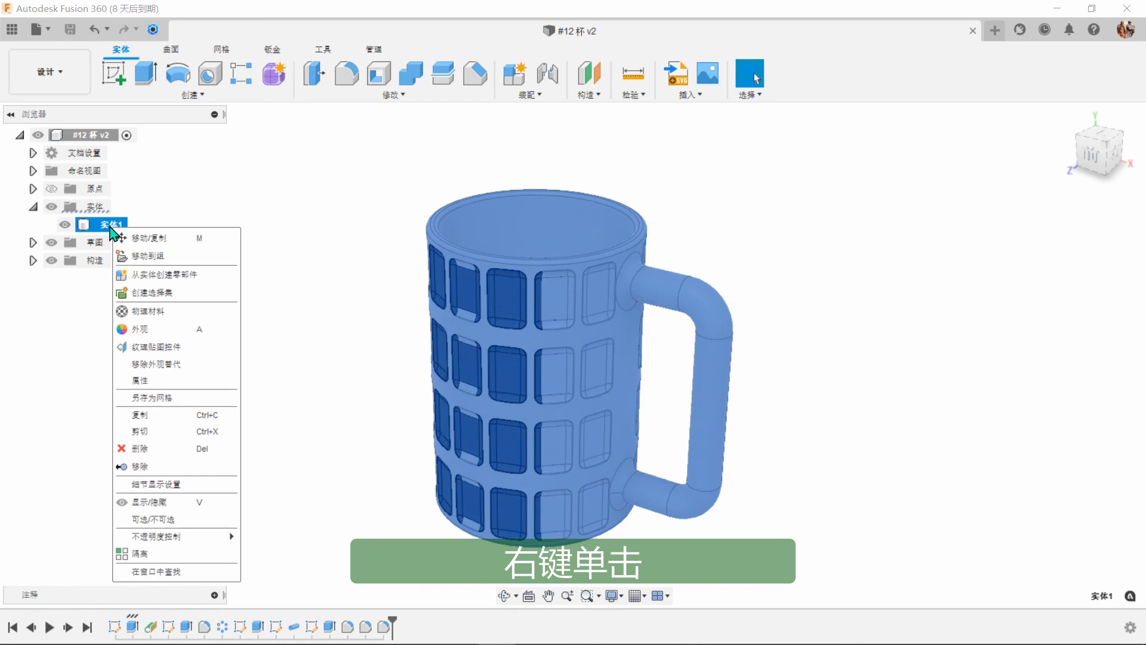
left_click(149, 311)
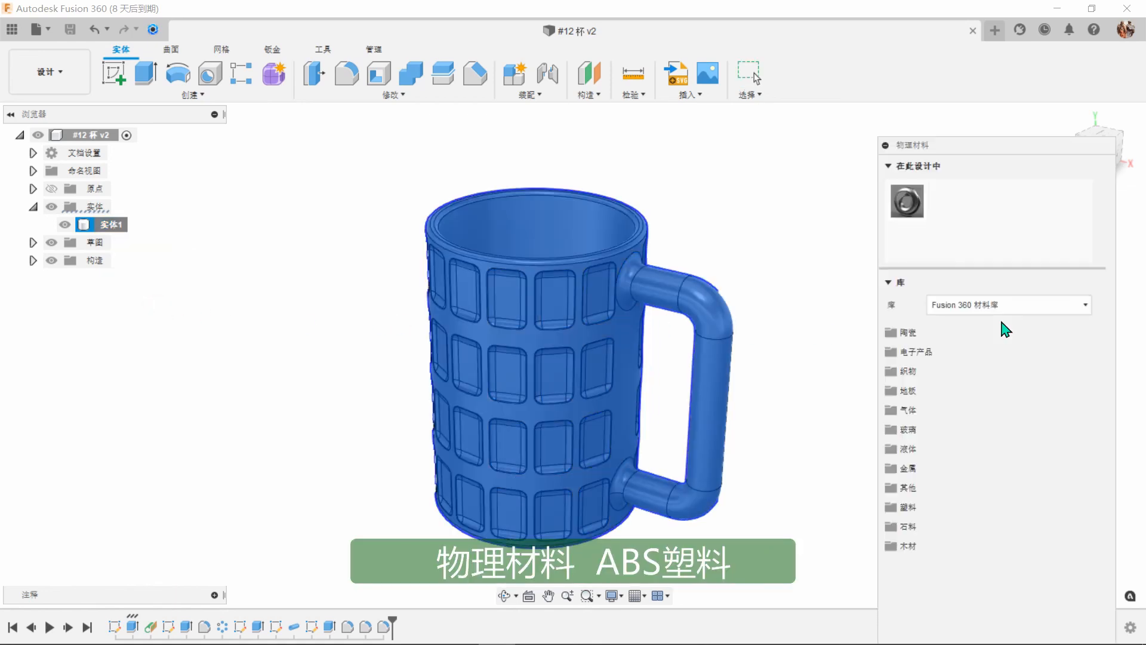
left_click_drag(990, 149, 995, 81)
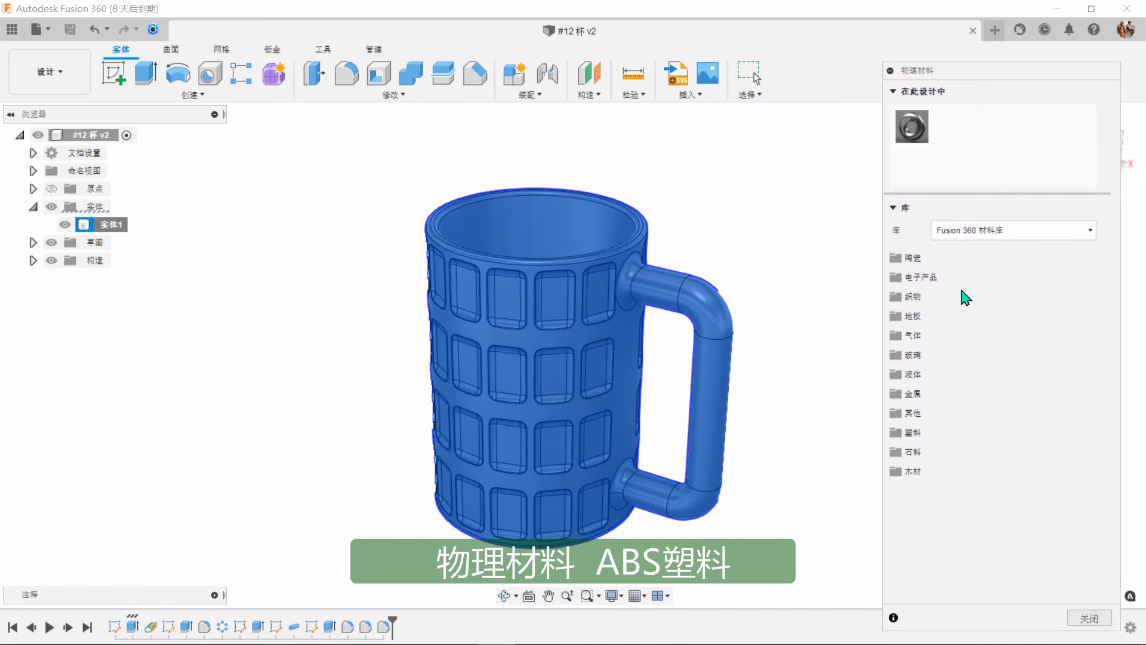
left_click(937, 433)
scroll(987, 402, "down", 10)
scroll(1015, 425, "down", 5)
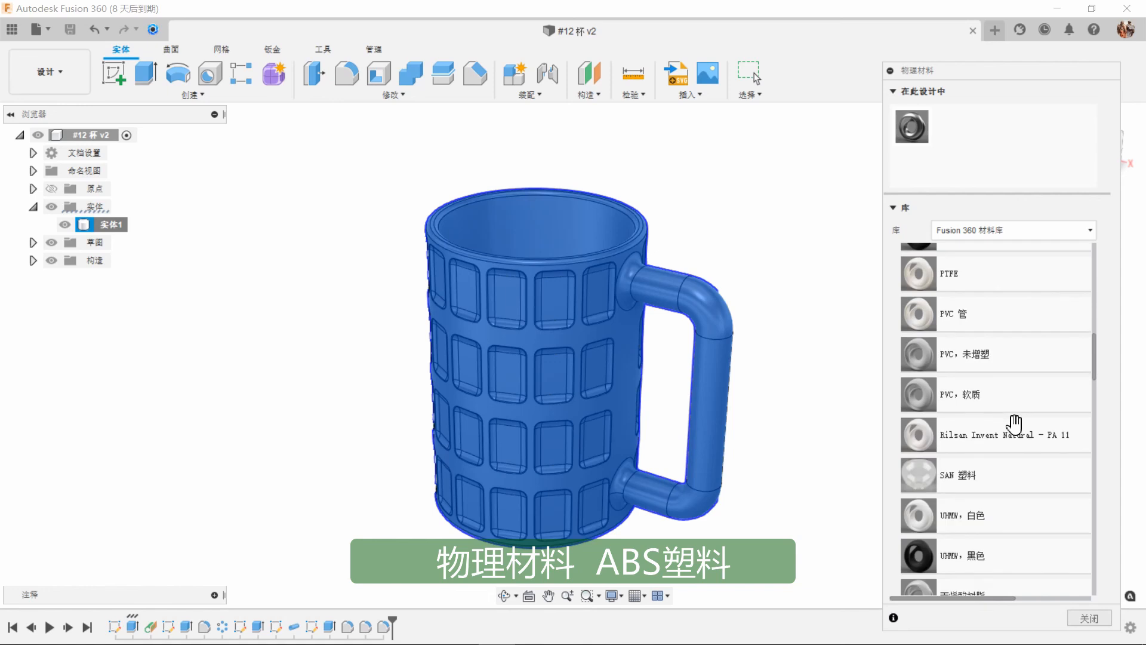
scroll(1015, 425, "up", 7)
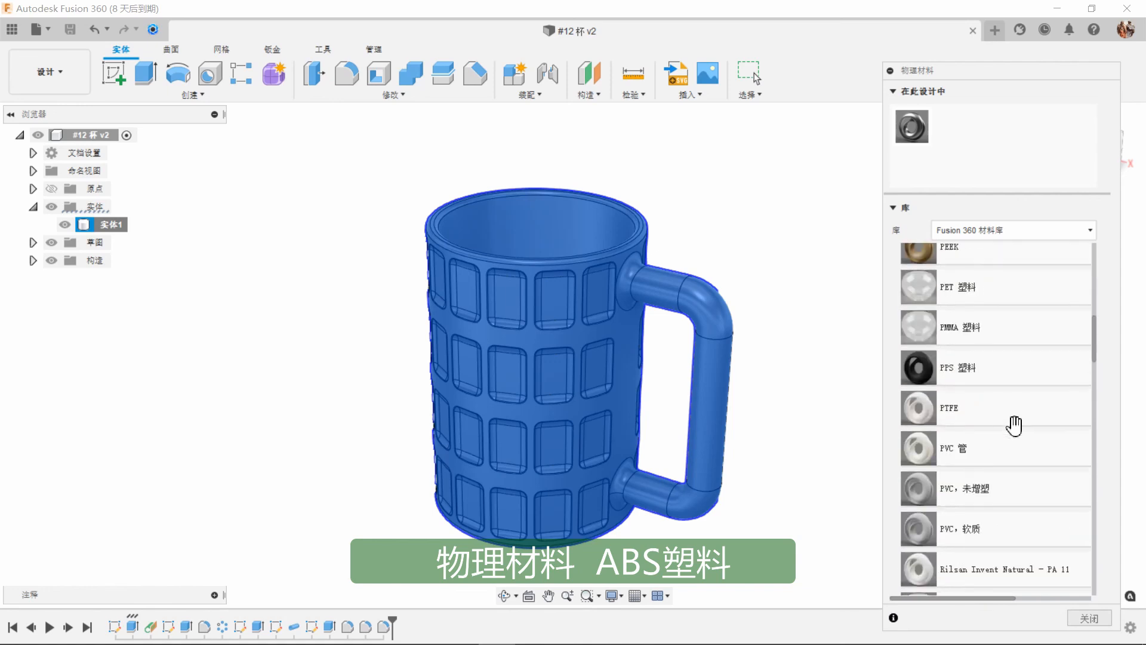
scroll(1015, 425, "up", 15)
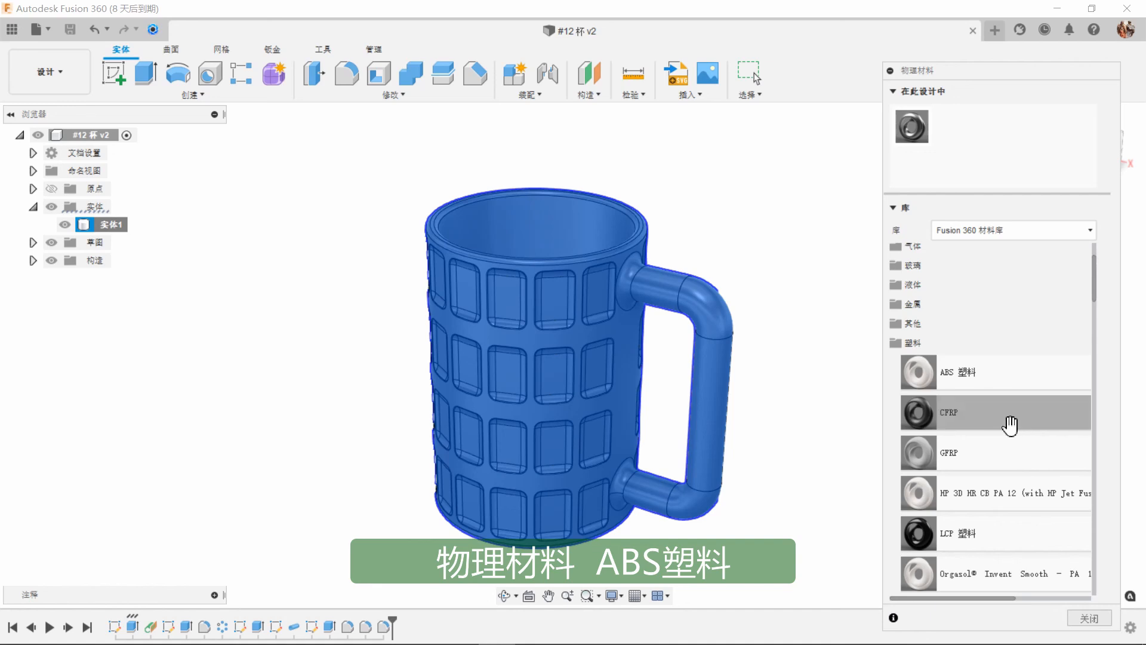
left_click_drag(897, 380, 717, 405)
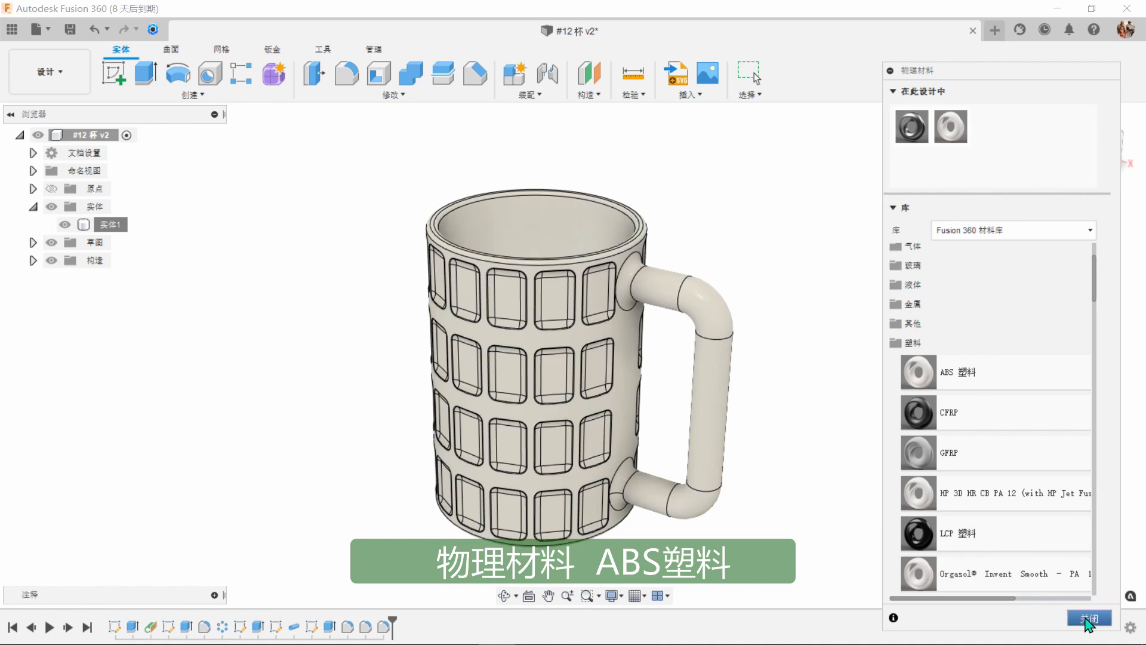
left_click(1090, 618)
left_click(912, 430)
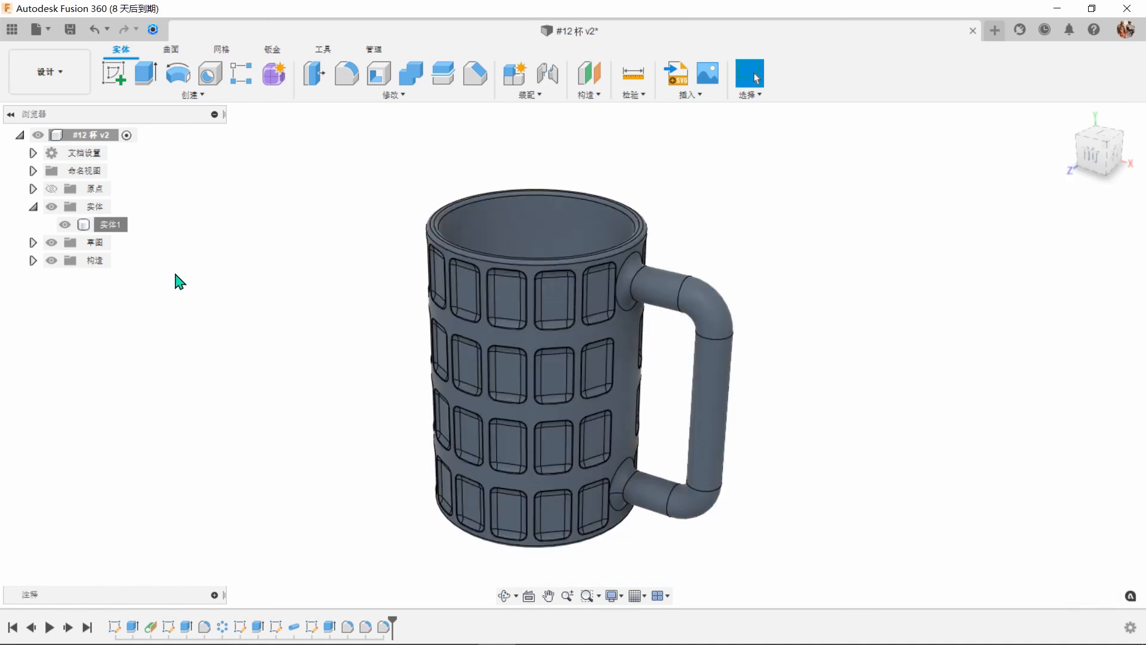
- Examine the mug body's physical properties, including its volume, mass and centre of mass
right_click(112, 227)
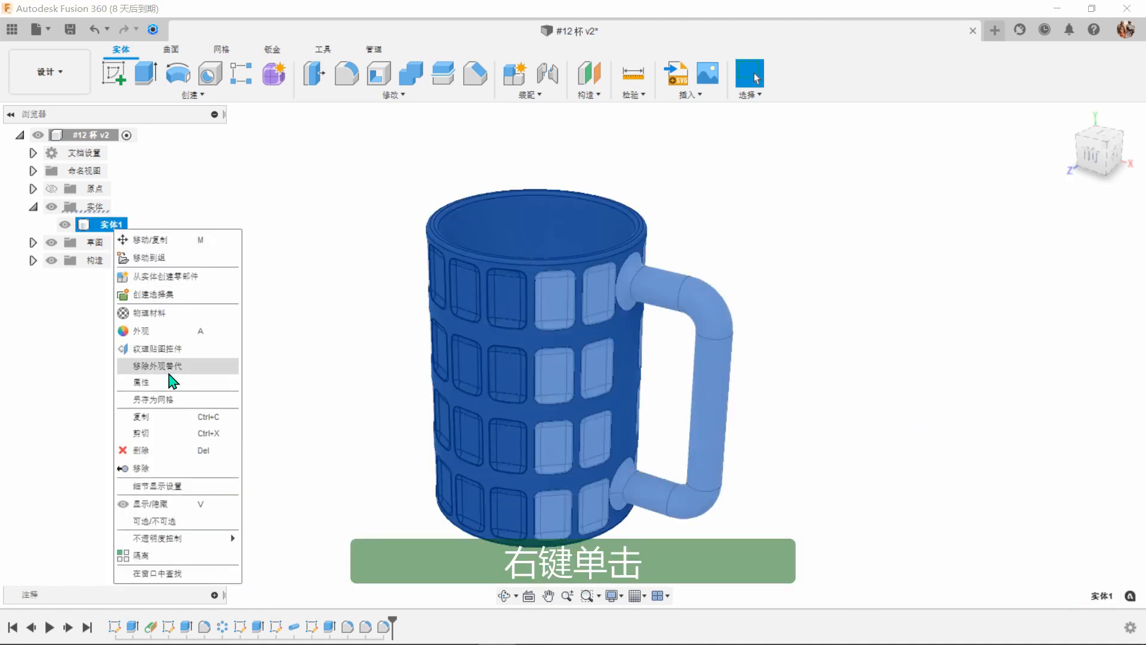
left_click(206, 382)
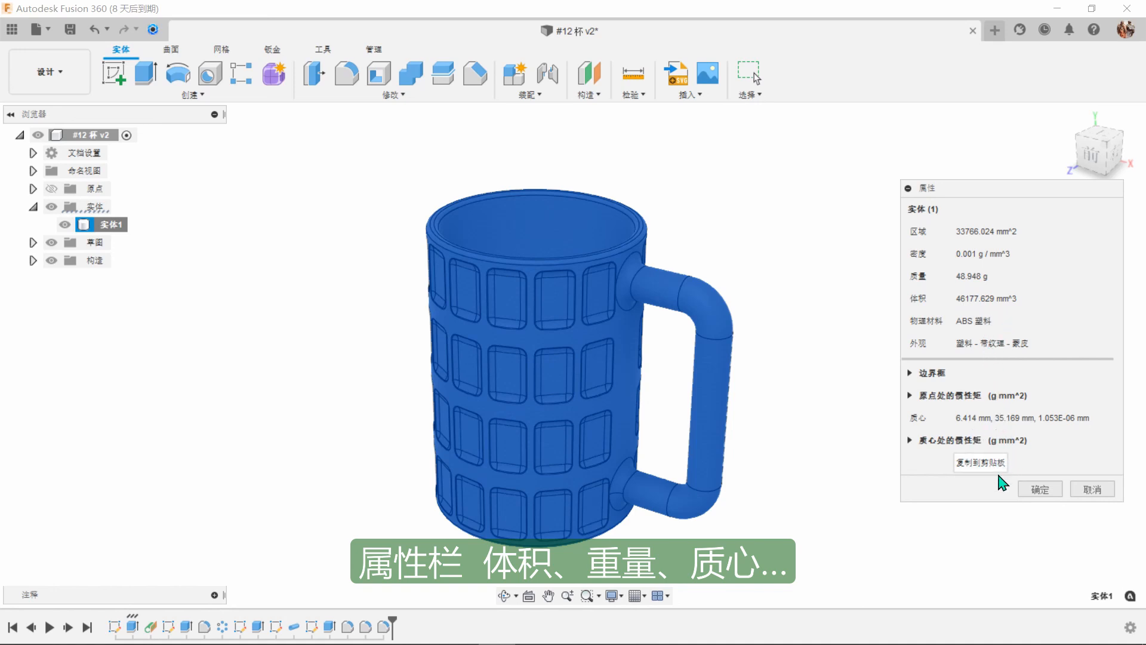
left_click(1040, 490)
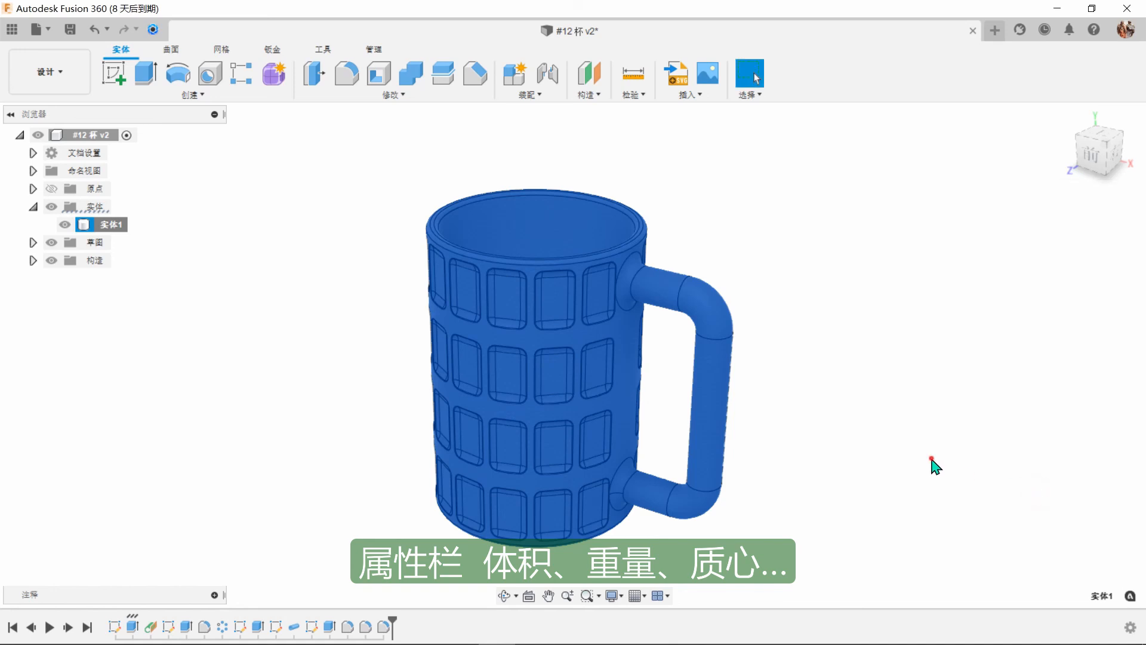
- Switch to the 渲染 (Render) workspace and start an in-canvas render with the whole mug framed
scroll(378, 348, "up", 2)
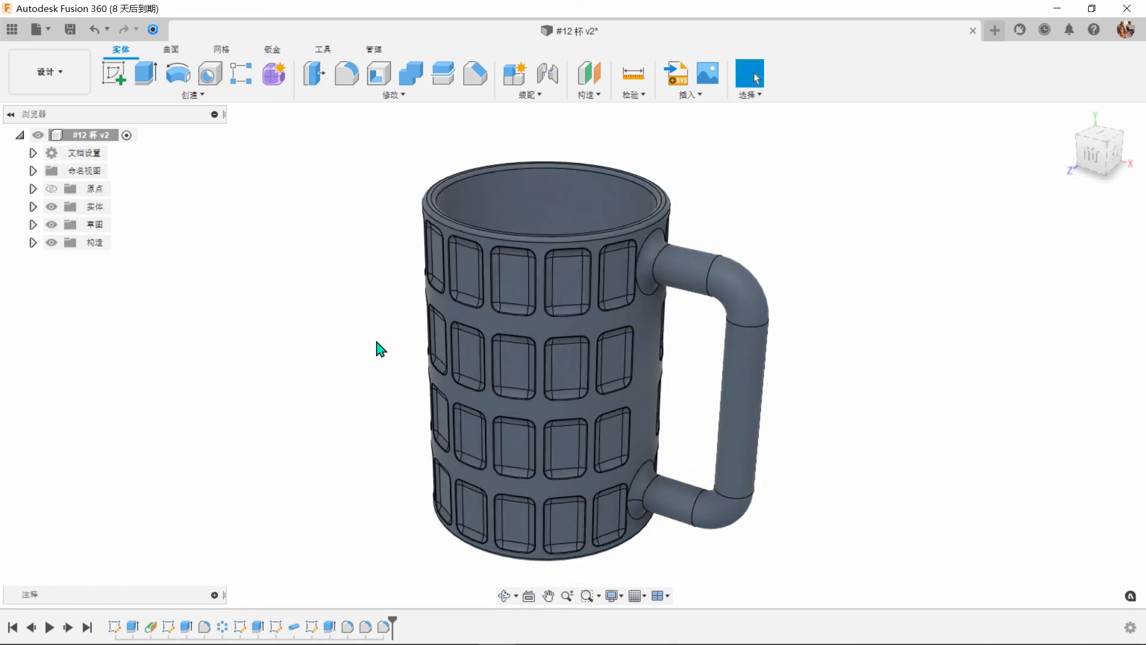
left_click(49, 71)
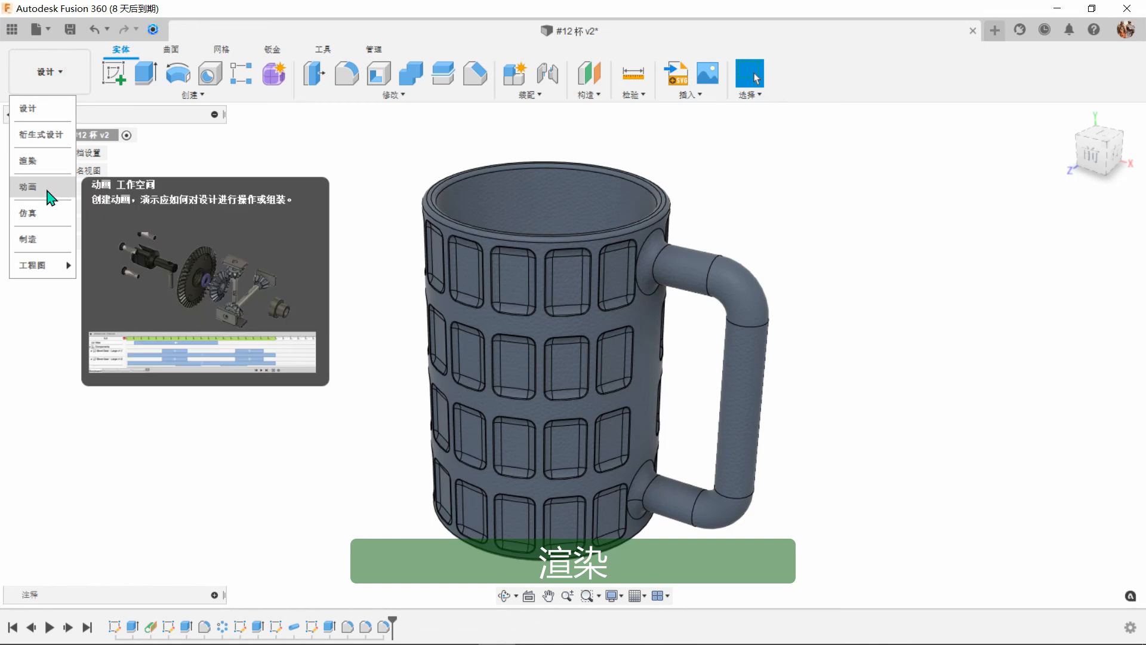
left_click(48, 165)
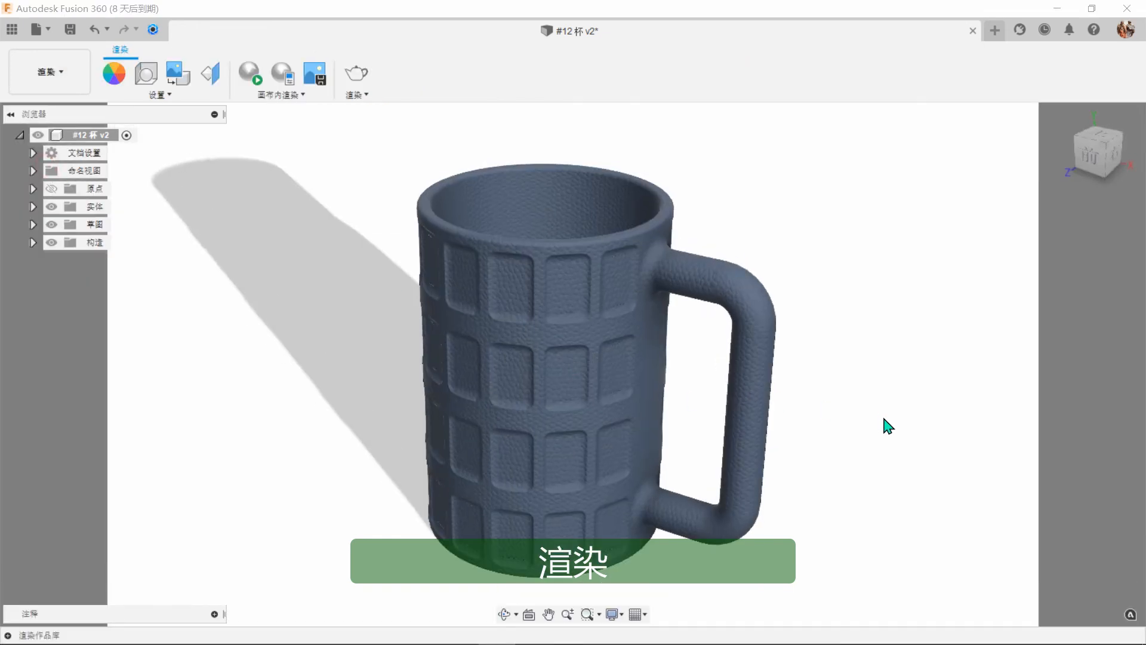
left_click(883, 419)
scroll(883, 419, "down", 1)
scroll(884, 419, "up", 1)
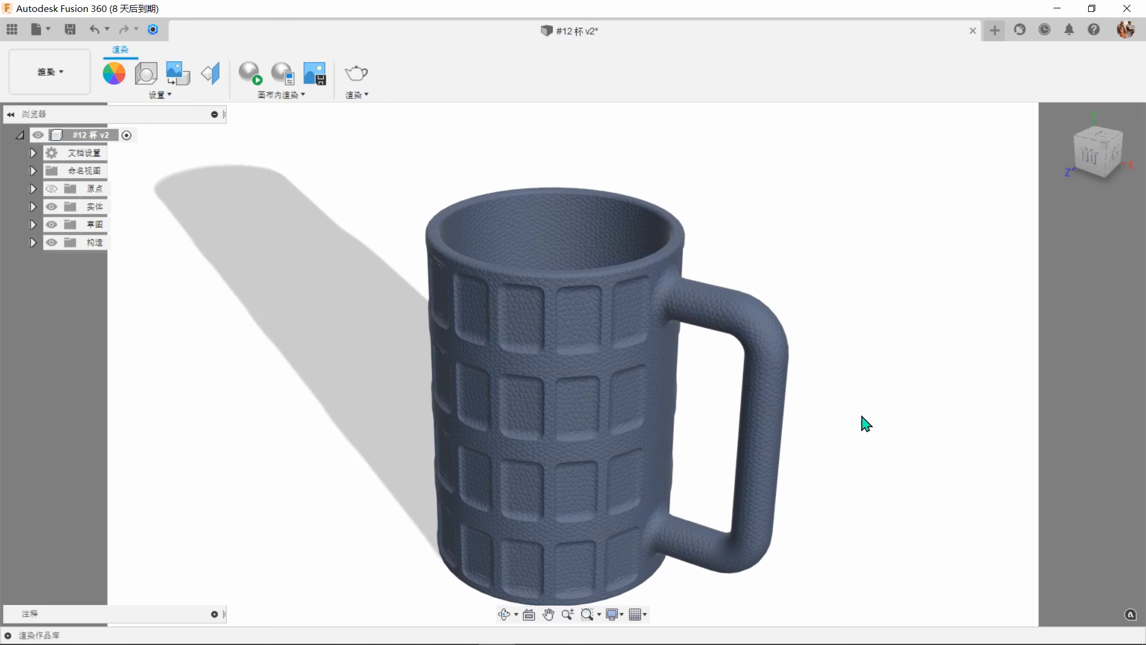
left_click(250, 73)
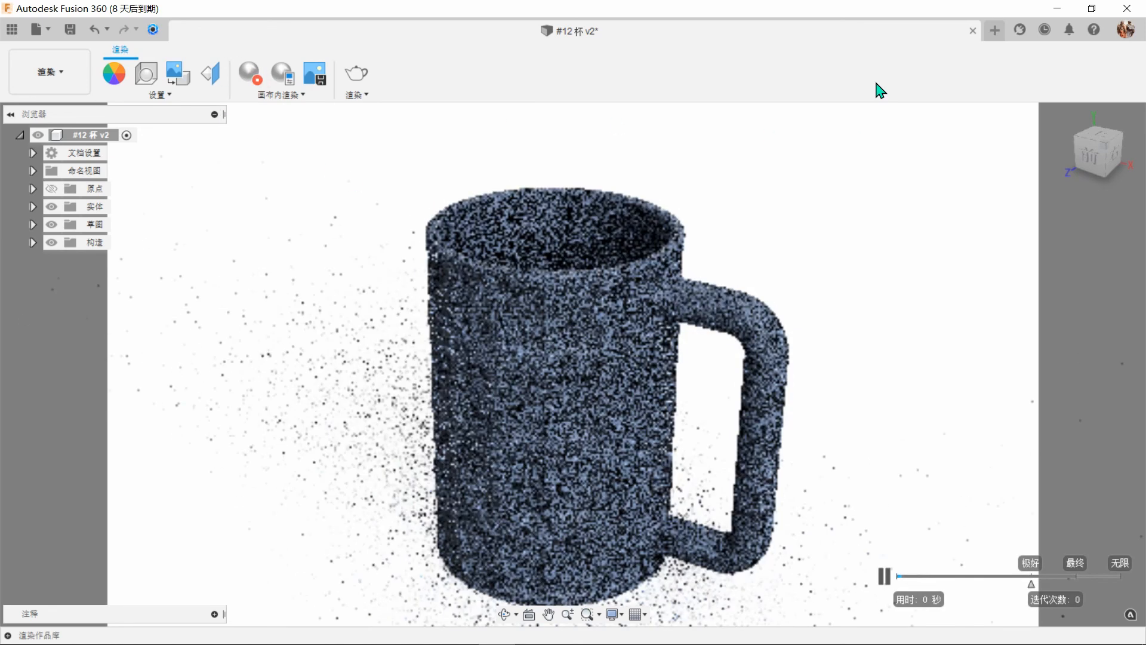